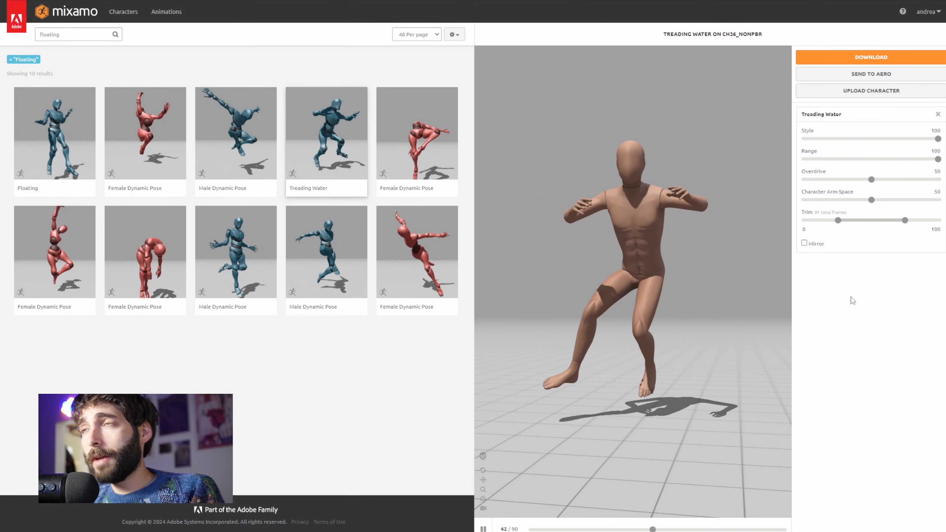
Open the download settings for the Treading Water animation and choose FBX Binary (.fbx) as the format
click(852, 58)
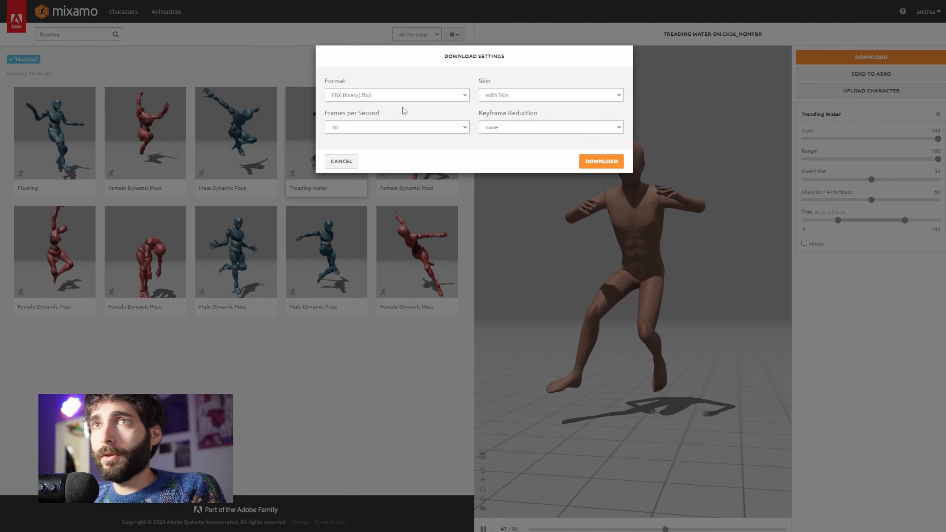
click(410, 95)
click(411, 97)
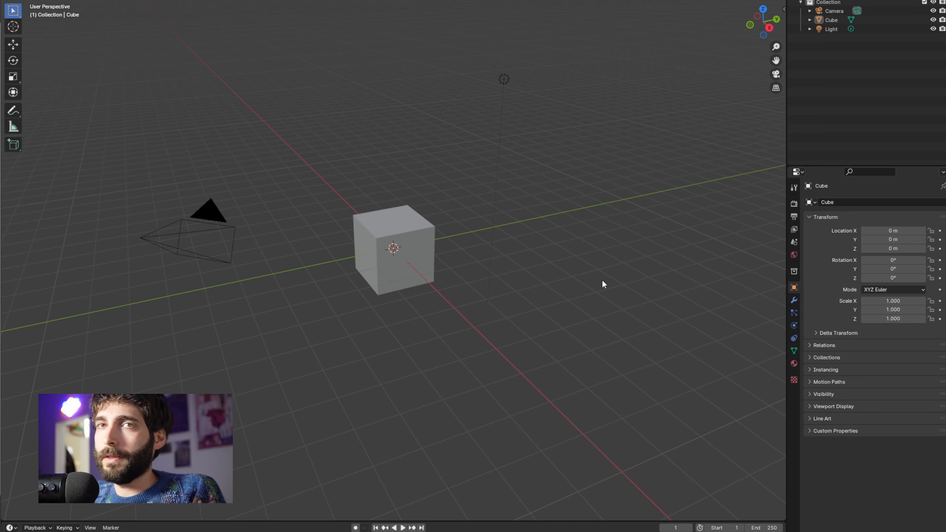
Switch to Blender and enlarge the timeline so its frame range shows below the 3D viewport
drag(602, 280, 554, 289)
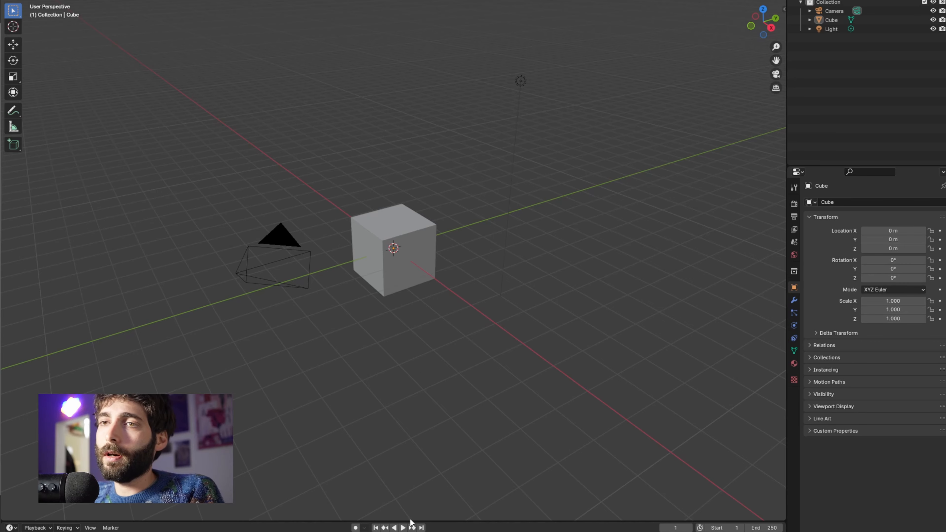
drag(411, 521, 476, 465)
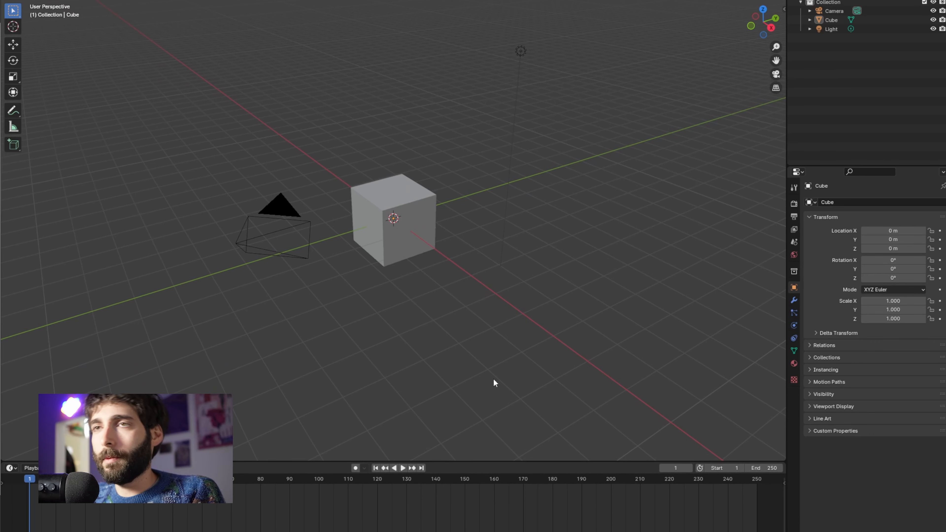
Delete the default cube and light, keeping the camera, and import the downloaded Treading Water FBX character
click(400, 201)
key(x)
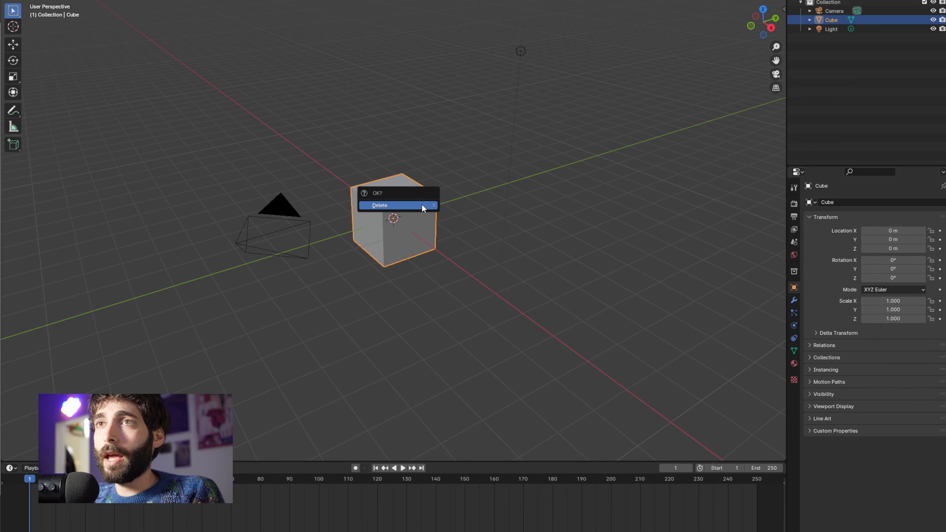
click(422, 205)
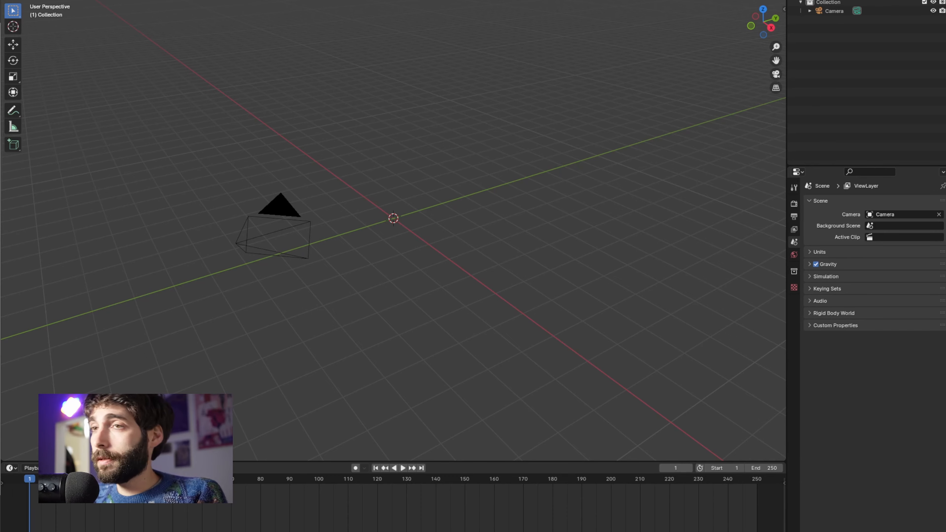
key(F4)
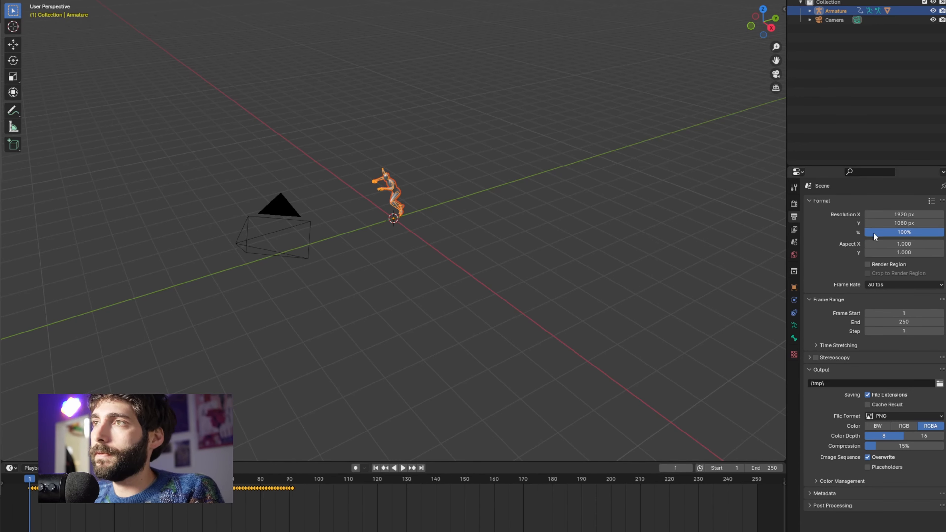
Set the output resolution to 512 px in X and 512 px in Y
click(897, 214)
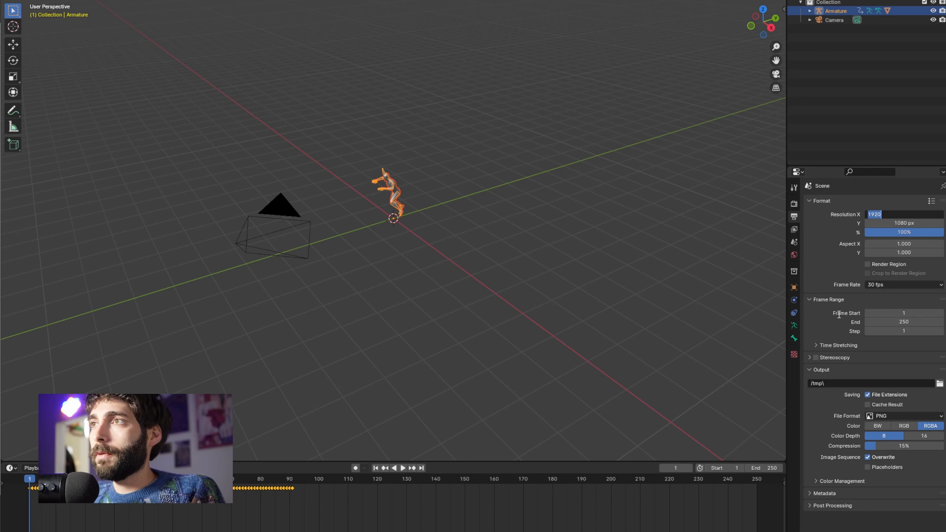
text(512)
key(Return)
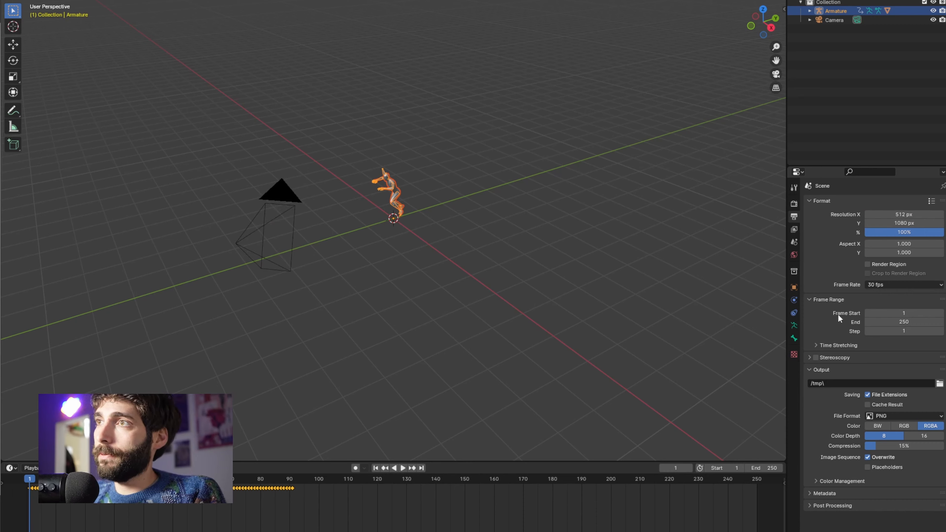
click(886, 223)
text(512)
key(Return)
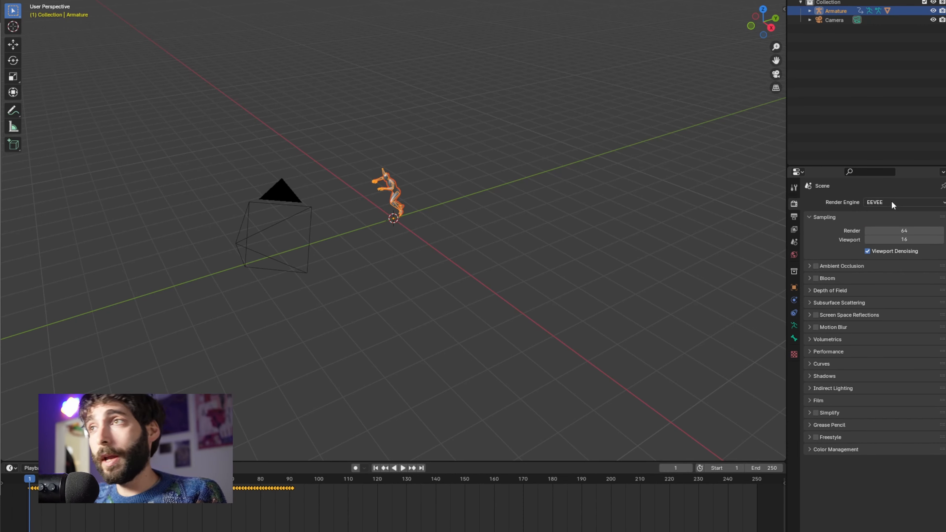
Change the render engine to Cycles and set its device to GPU Compute
click(891, 202)
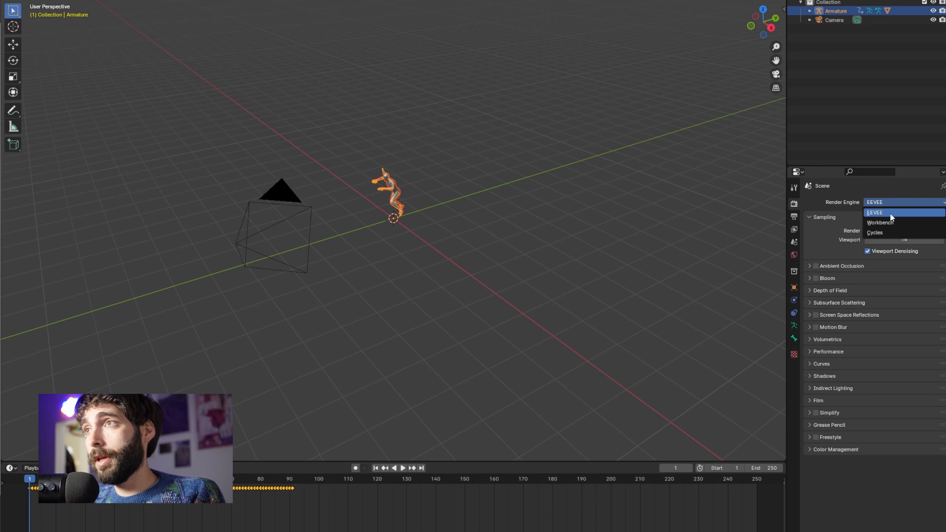
click(888, 234)
click(910, 225)
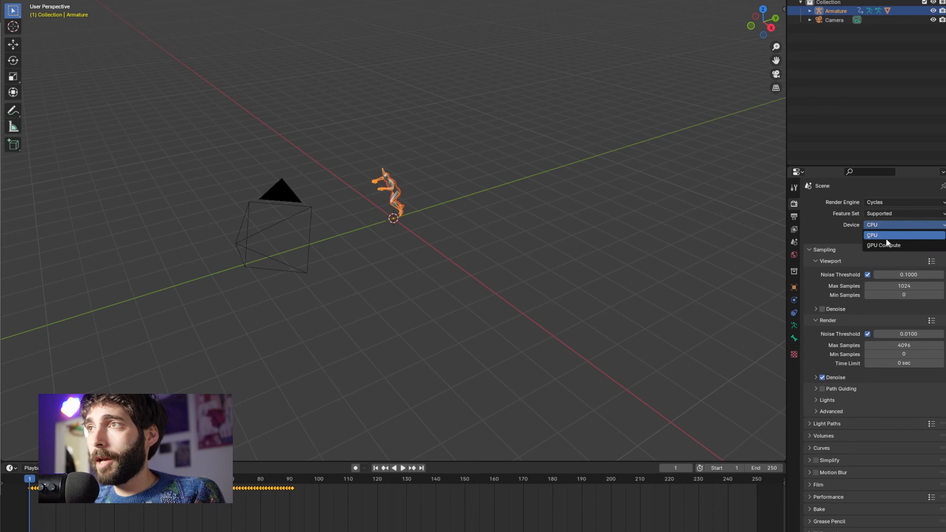
click(894, 246)
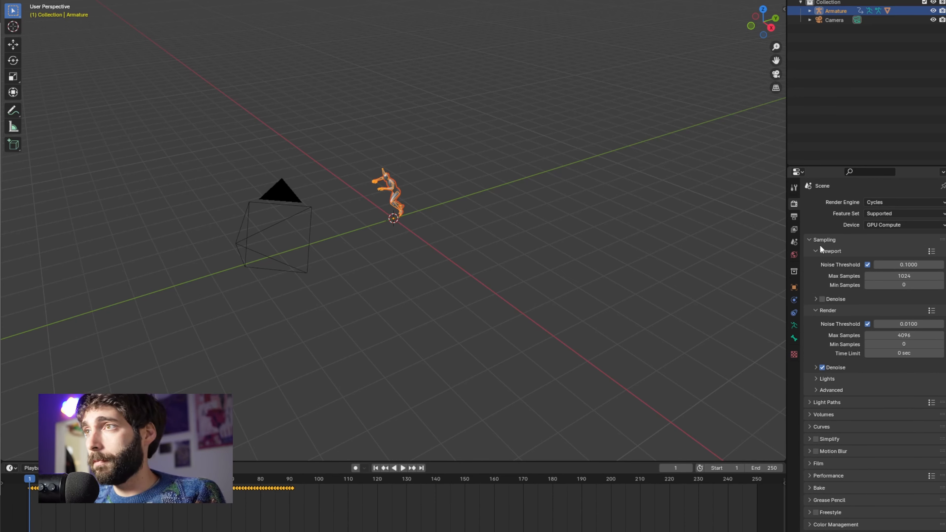
Set the maximum number of samples for the final render to 1024
click(898, 335)
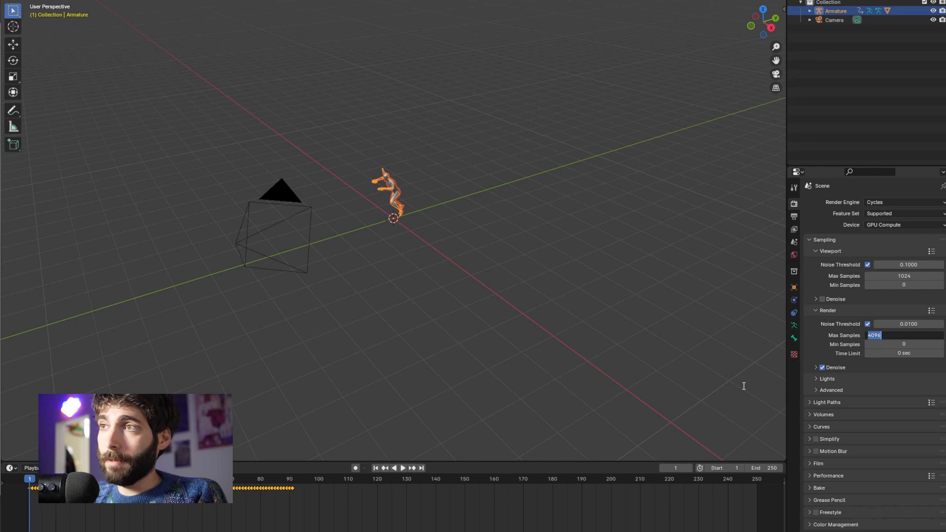
text(1024)
key(Return)
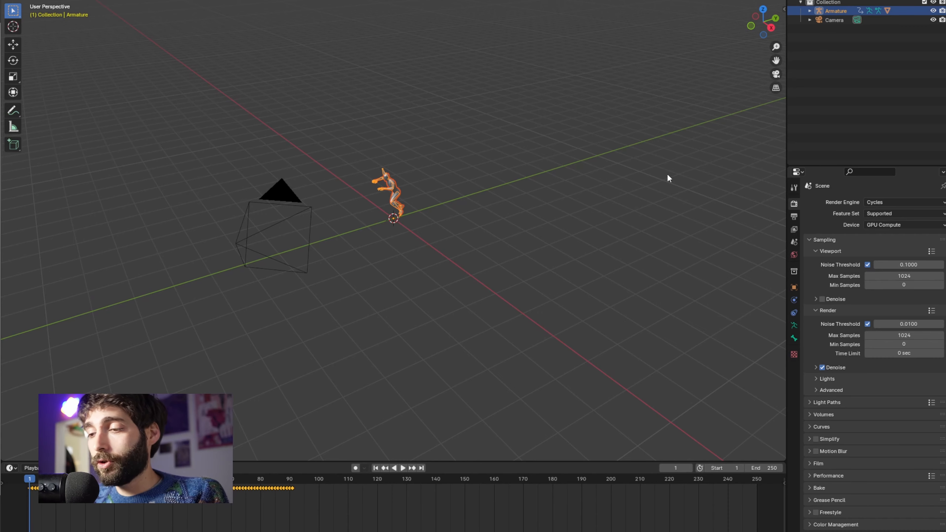
Switch the viewport to rendered shading and place a new area light above the character's head
key(z)
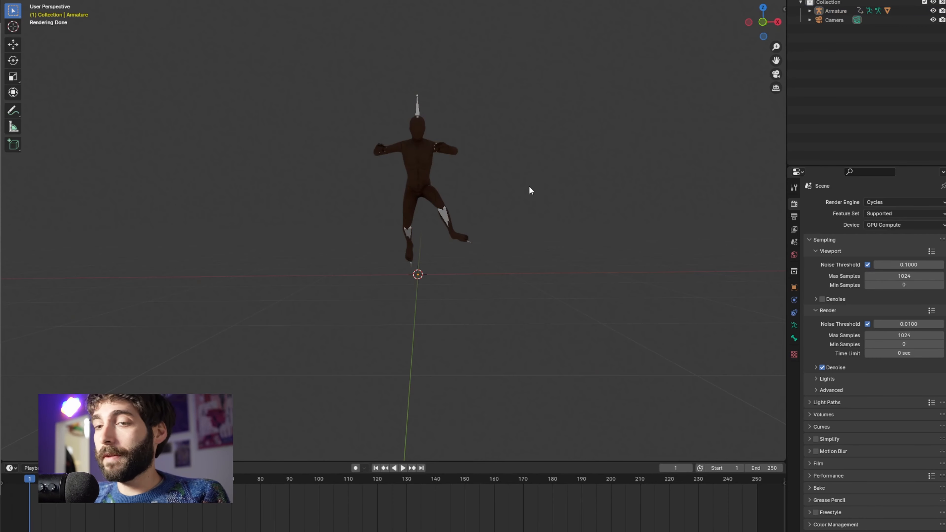
key(F3)
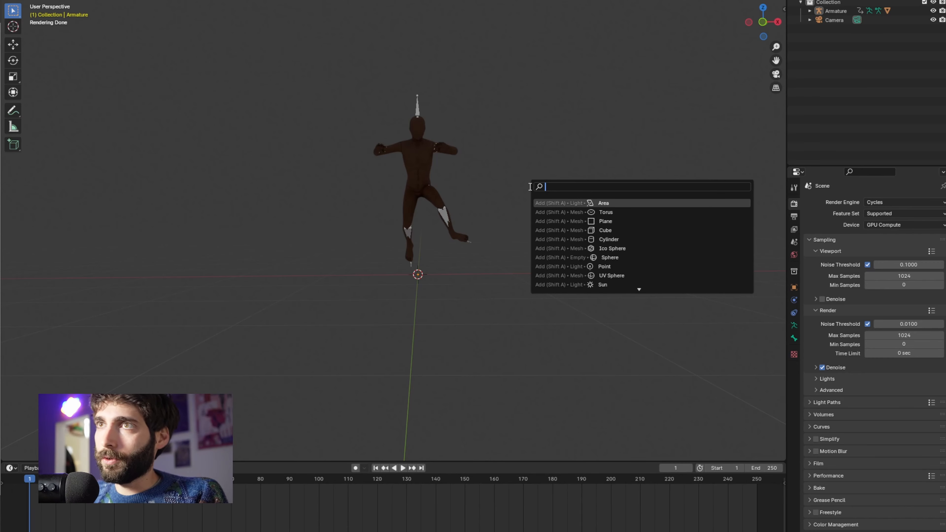
text(area)
key(Return)
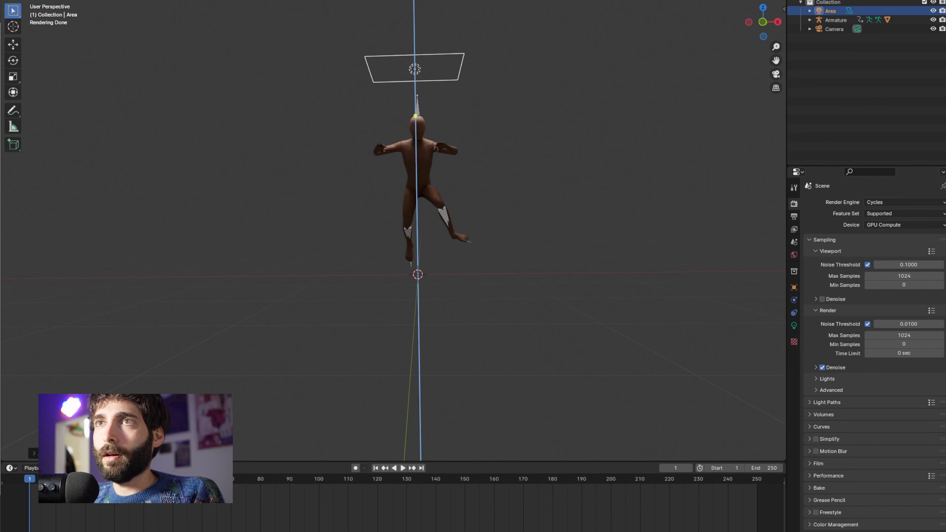
click(531, 84)
key(g)
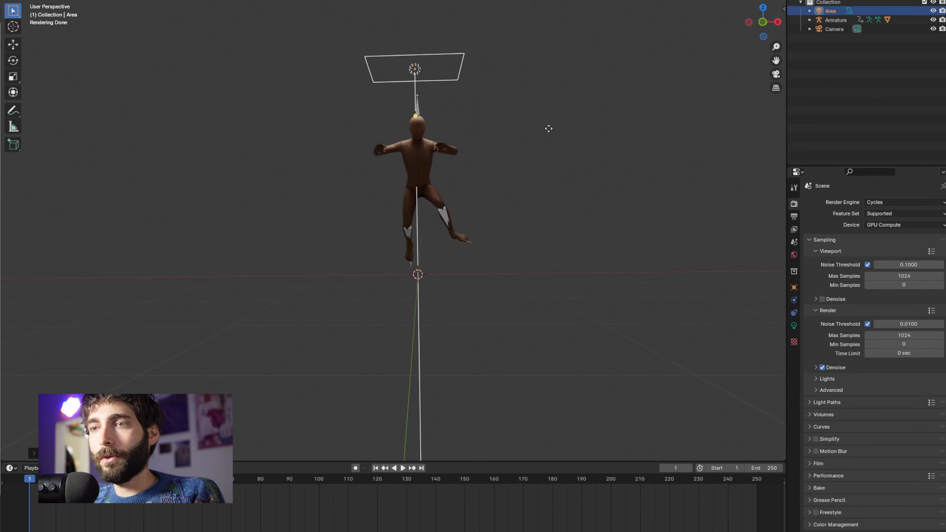
click(544, 130)
Raise the area light's power to 45.2 W and hide the armature in the viewport
click(793, 325)
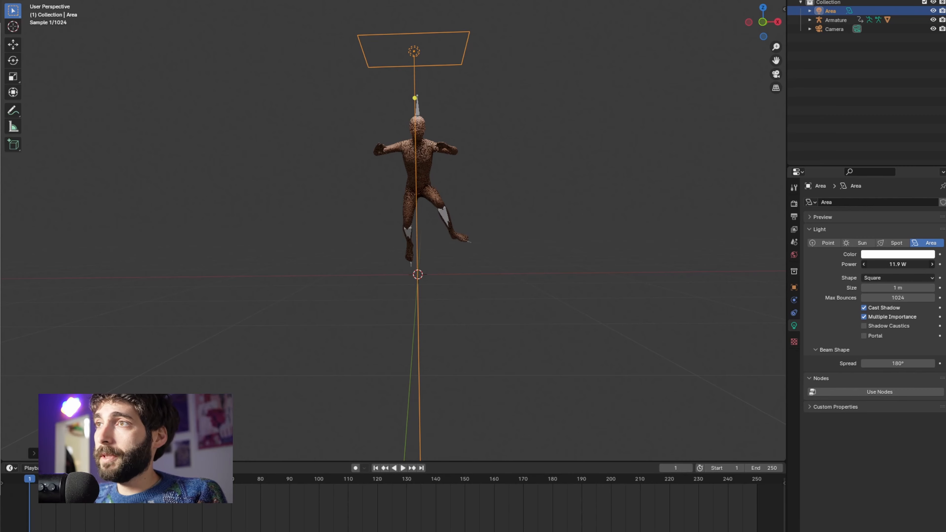
drag(897, 264, 927, 264)
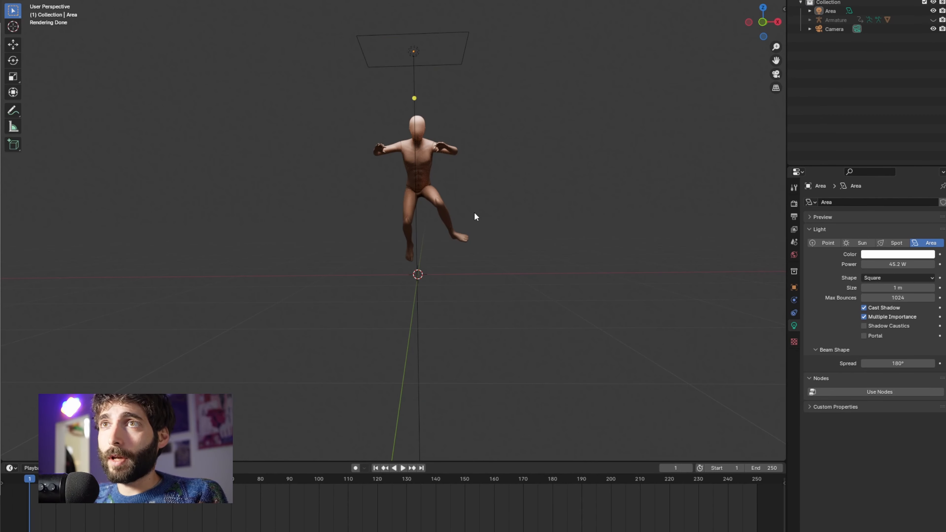
Align the camera to a front view of the character, with a 79 mm focal length and shift of 0.070 in X and 0.090 in Y
drag(473, 212, 484, 209)
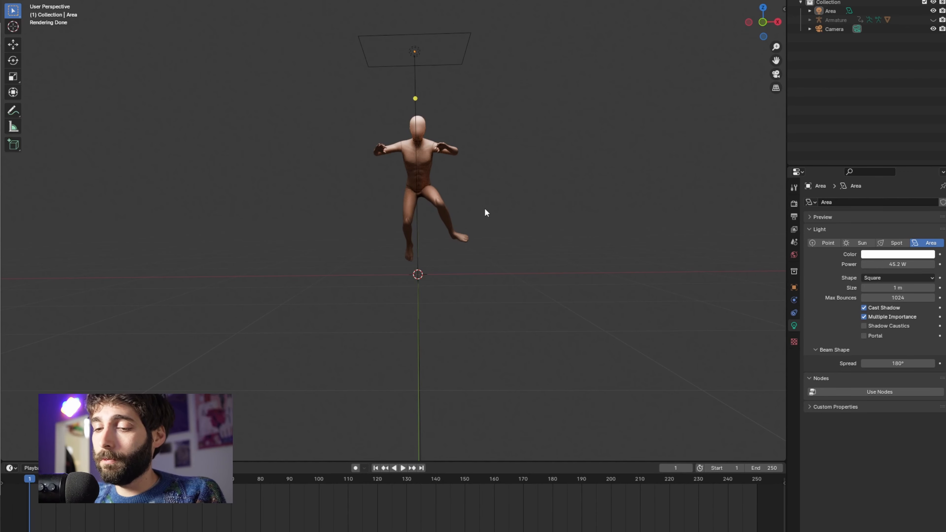
key(ctrl+alt+KP_0)
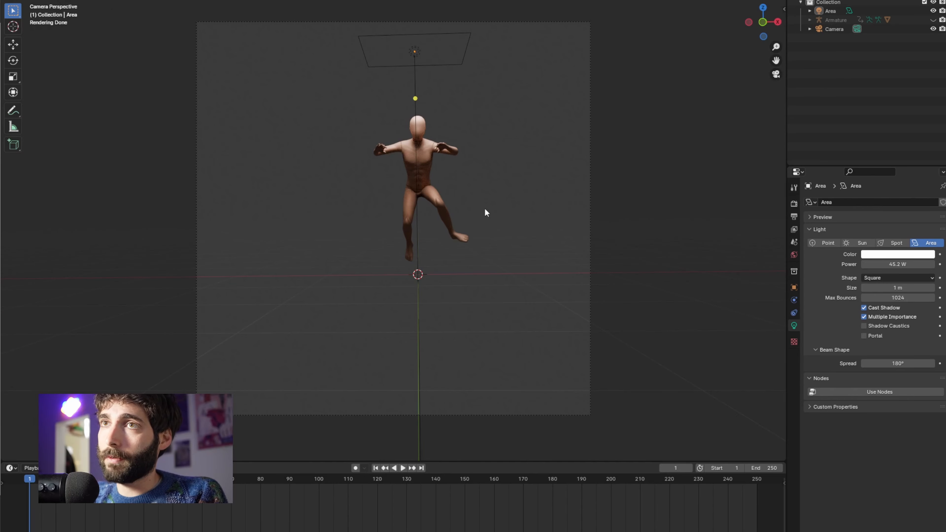
click(818, 29)
click(793, 325)
drag(880, 243, 898, 244)
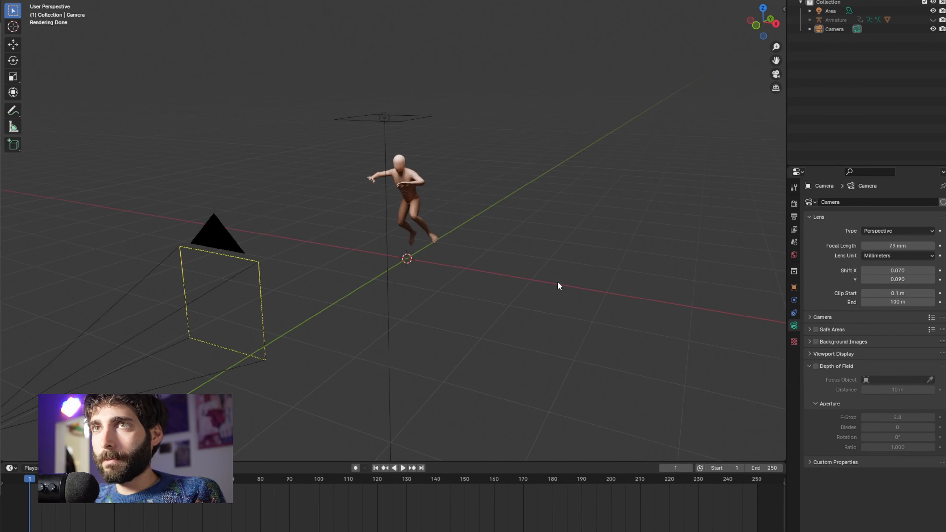
Add a torus mesh at the scene origin and rotate it about the X axis until it stands upright
key(F3)
text(toru)
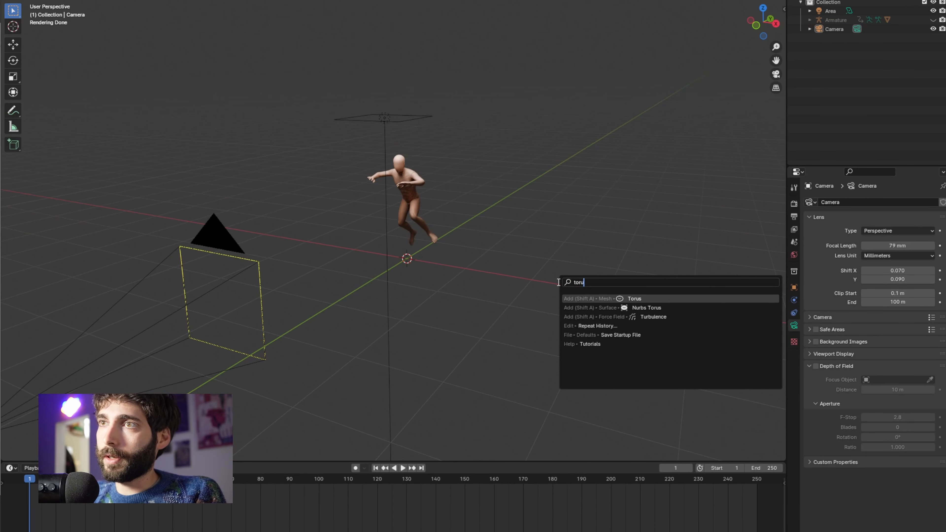
key(Return)
key(s)
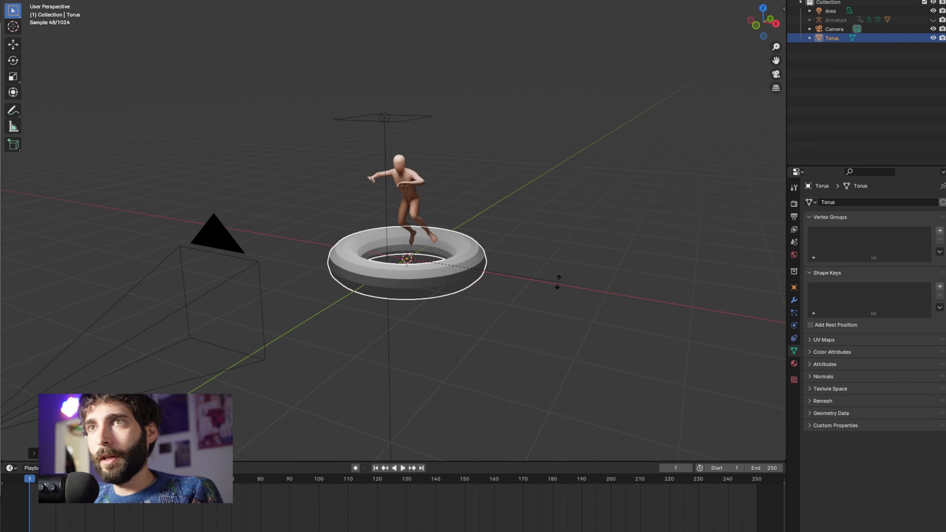
key(r)
key(x)
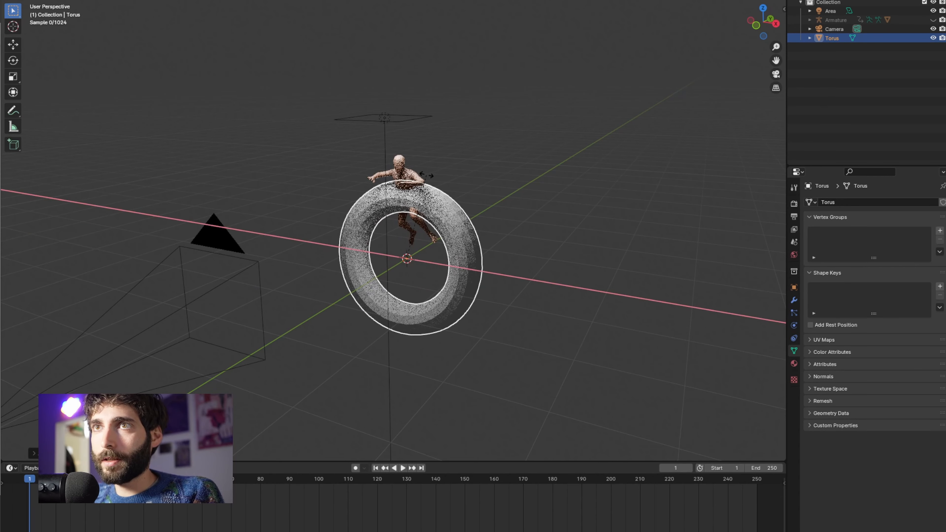
click(426, 174)
Move the torus along Y behind the character and raise it along Z so it frames the body in the camera view
key(g)
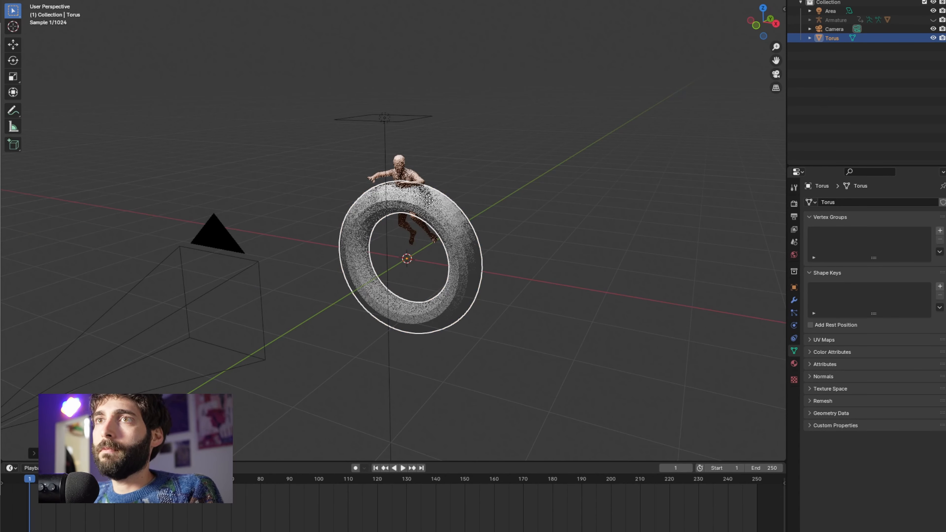
key(y)
click(514, 251)
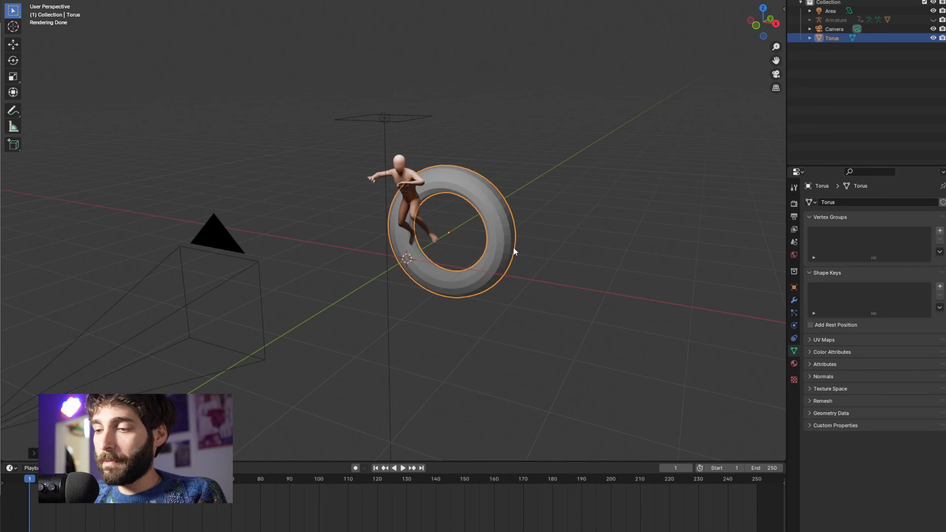
key(KP_0)
key(g)
key(z)
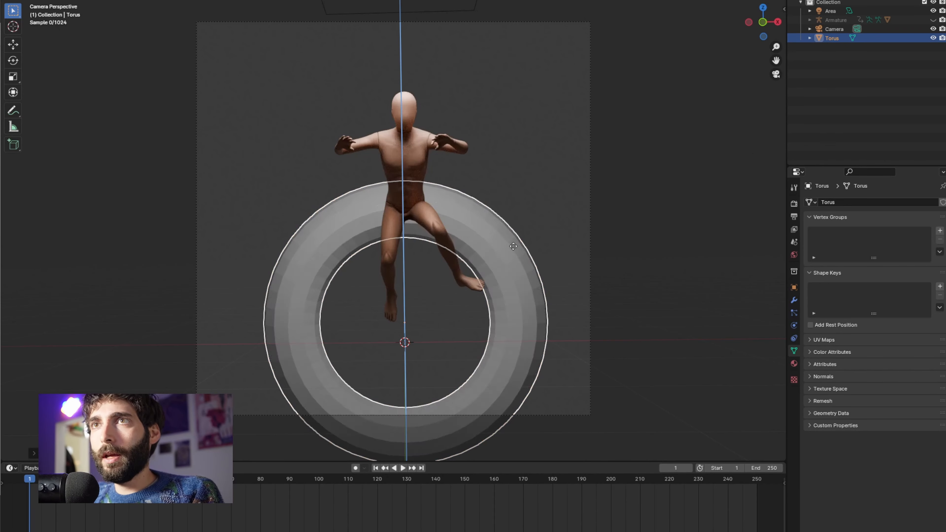
click(494, 140)
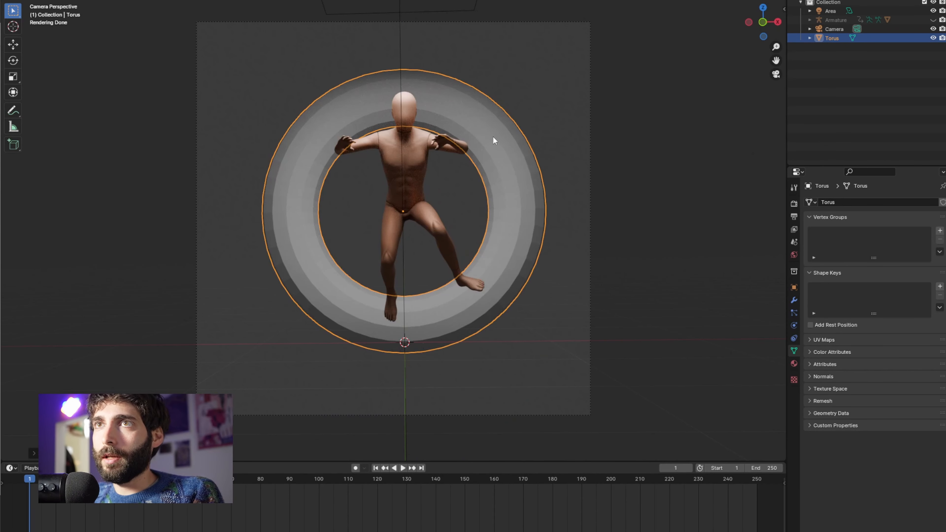
Shade the torus smooth and give it a new Emission material with a strength of 3.1
right_click(475, 112)
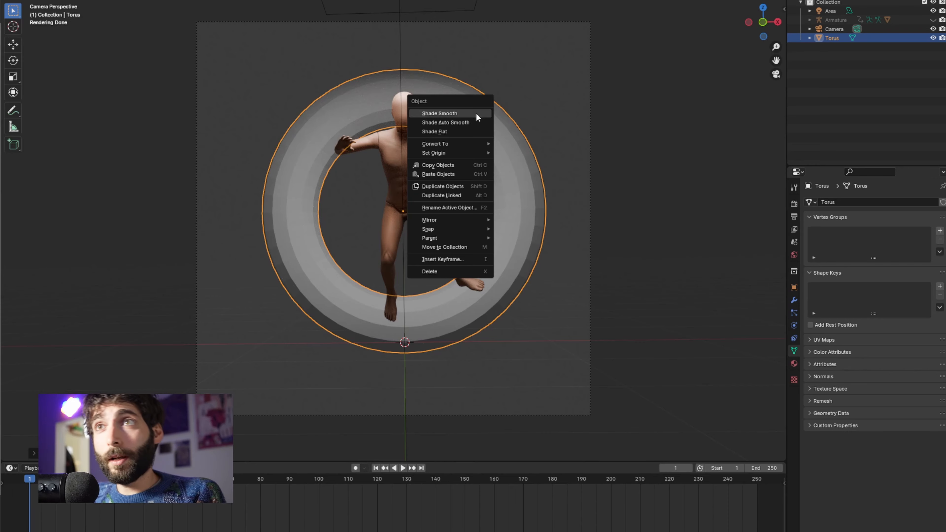
click(446, 116)
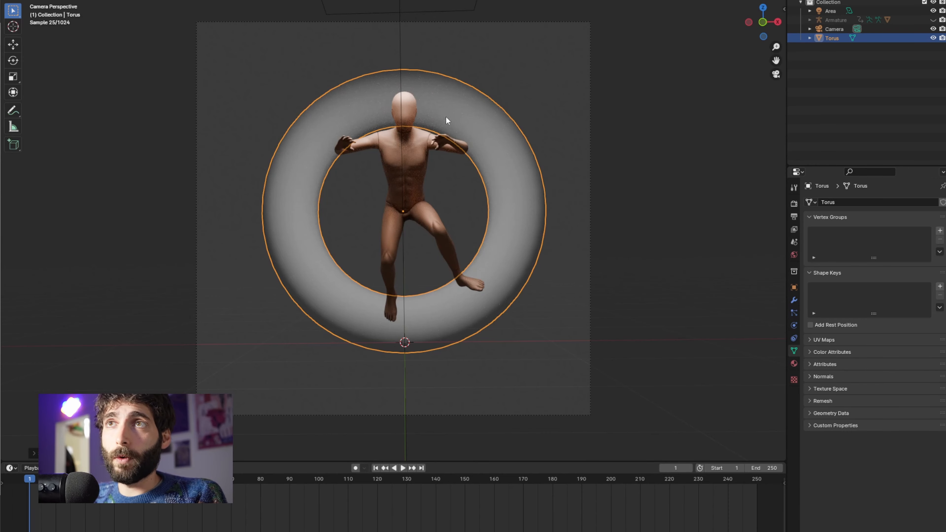
click(794, 363)
click(890, 282)
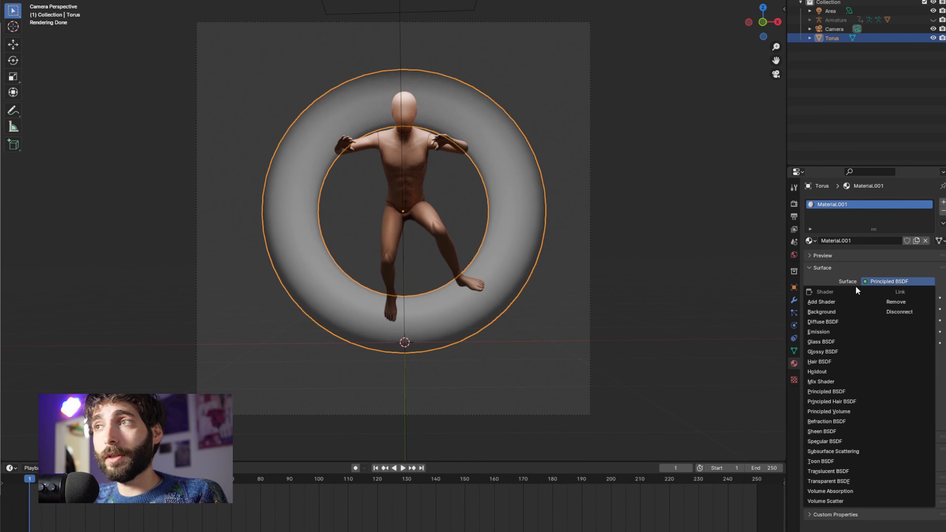
click(834, 341)
mouse_move(901, 309)
mouse_down()
mouse_move(919, 309)
mouse_move(895, 309)
mouse_up()
click(650, 253)
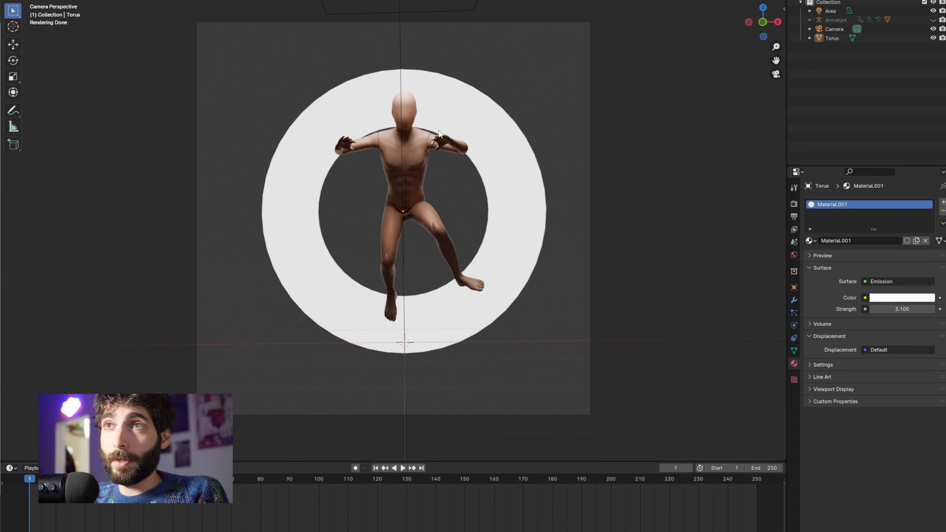
Add a second area light at the scene origin and move it along Y to in front of the character
key(KP_0)
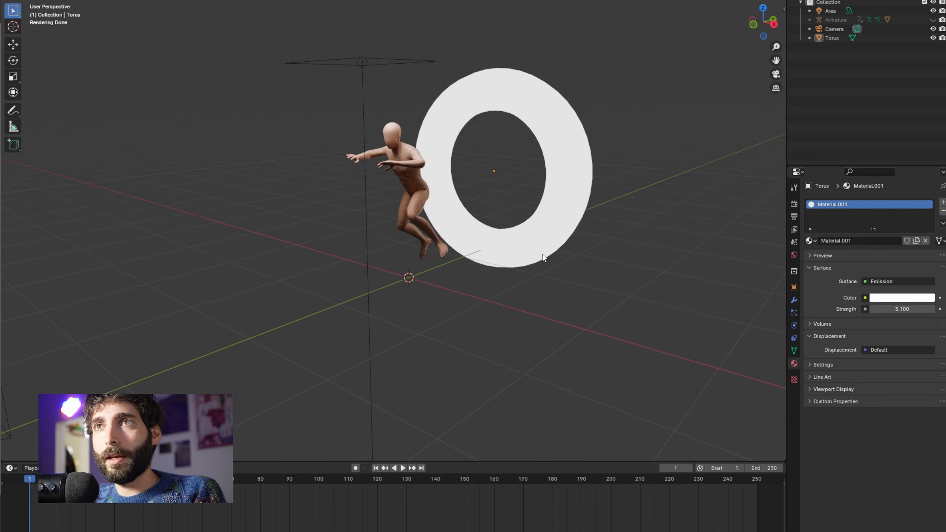
key(F3)
text(area)
key(Return)
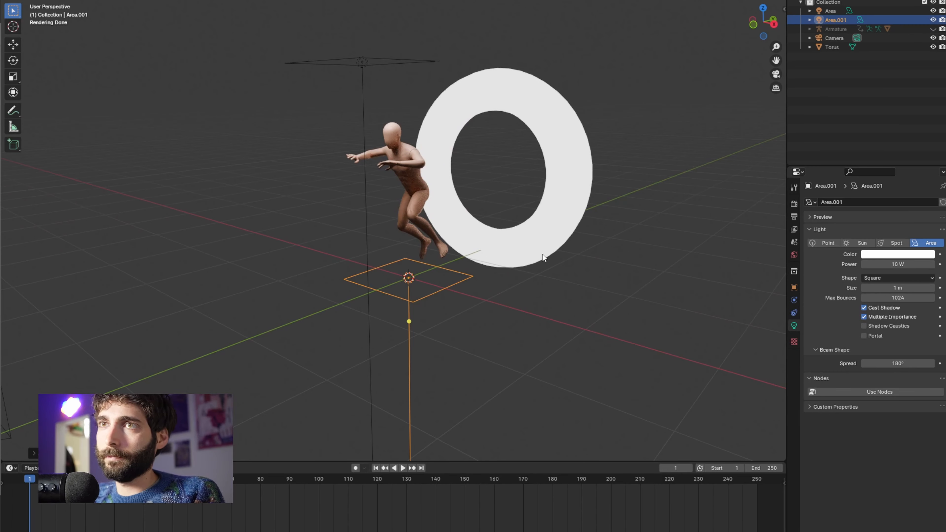
key(g)
key(y)
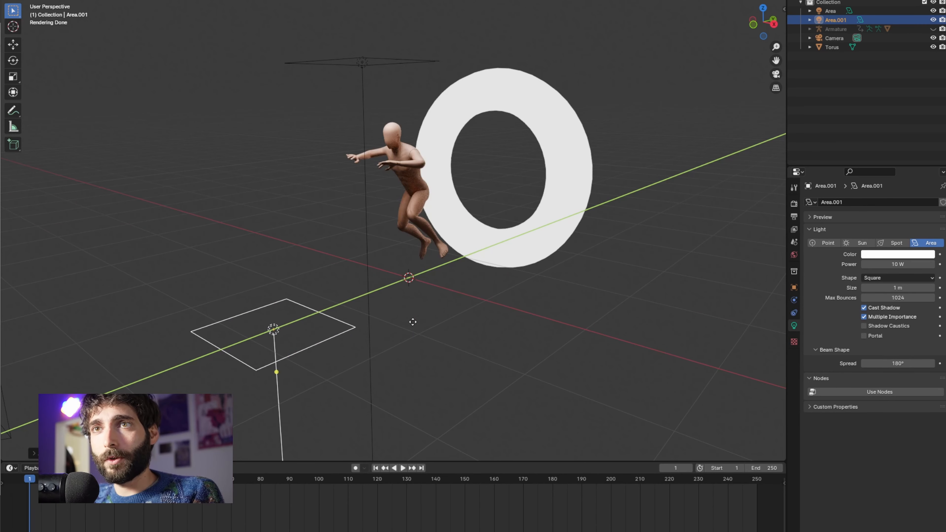
click(412, 321)
Rotate the new area light about X to face the character and raise it along Z to body height
key(r)
key(x)
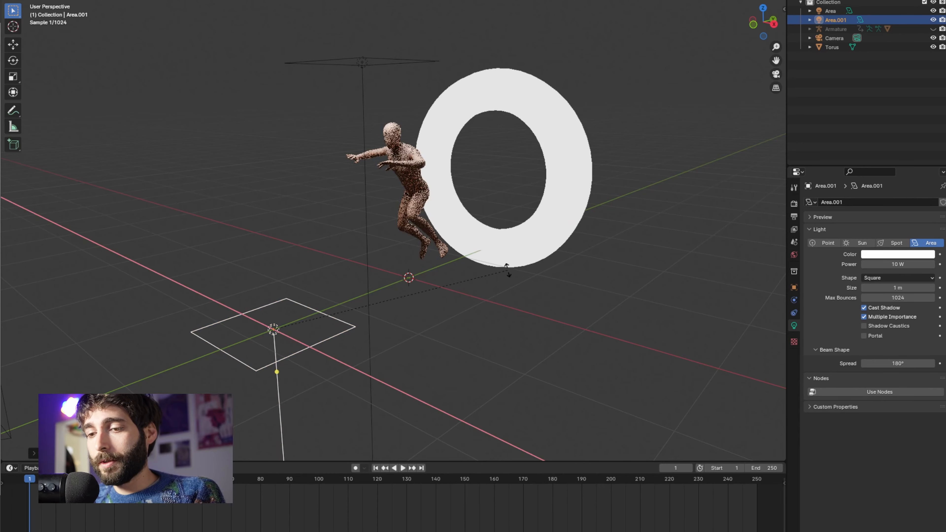
click(244, 188)
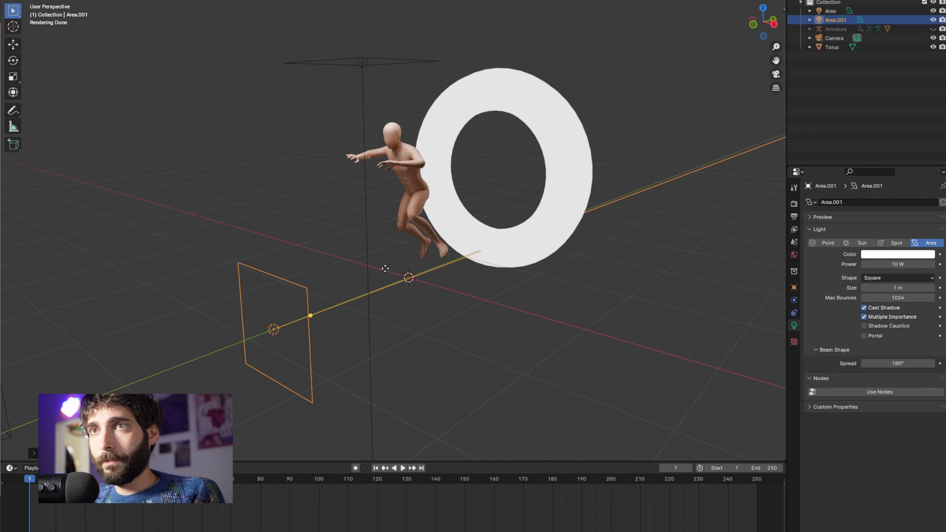
key(g)
key(z)
click(352, 157)
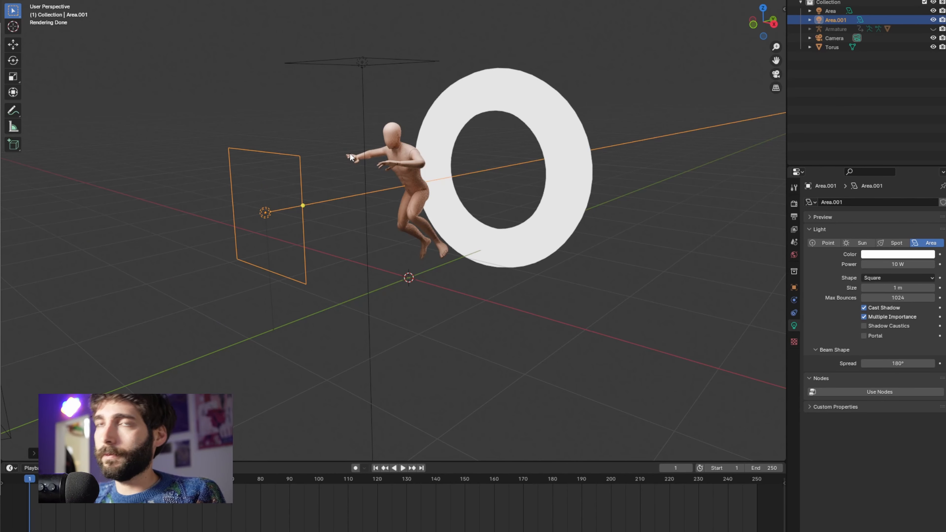
Set the camera's shift to 0.090 in X and 0.120 in Y while looking through the camera
key(KP_0)
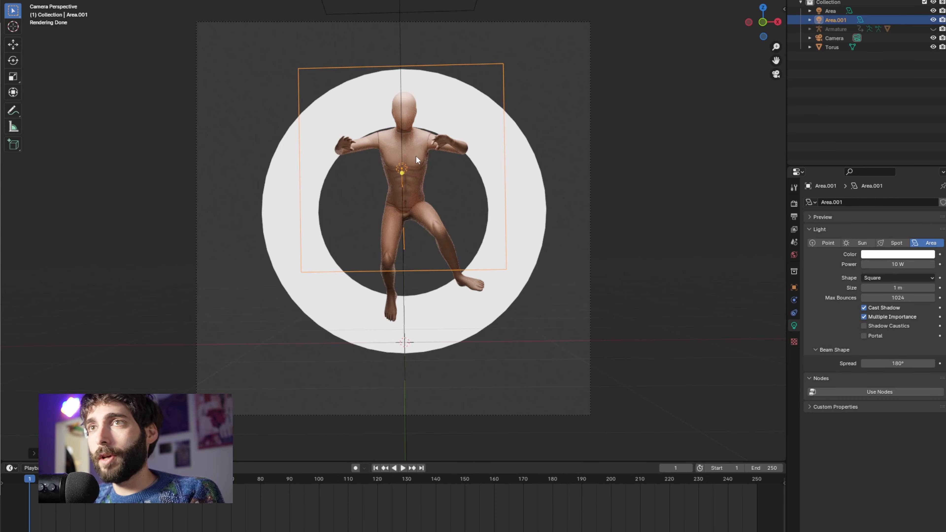
click(834, 38)
mouse_move(883, 279)
mouse_down()
mouse_move(894, 279)
mouse_move(887, 271)
mouse_up()
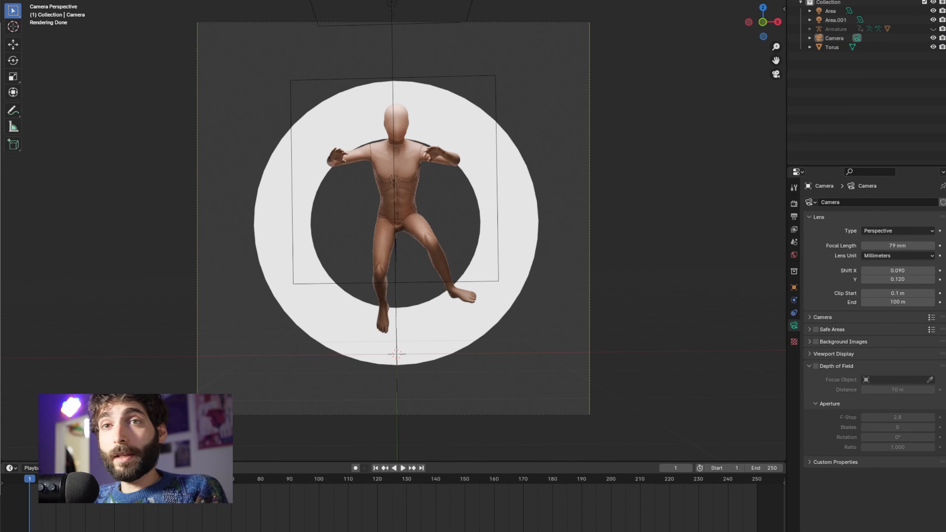
Scrub the animation to frame 92 and set the scene's end frame to 92
mouse_move(30, 480)
mouse_down()
mouse_move(337, 493)
mouse_move(30, 483)
mouse_up()
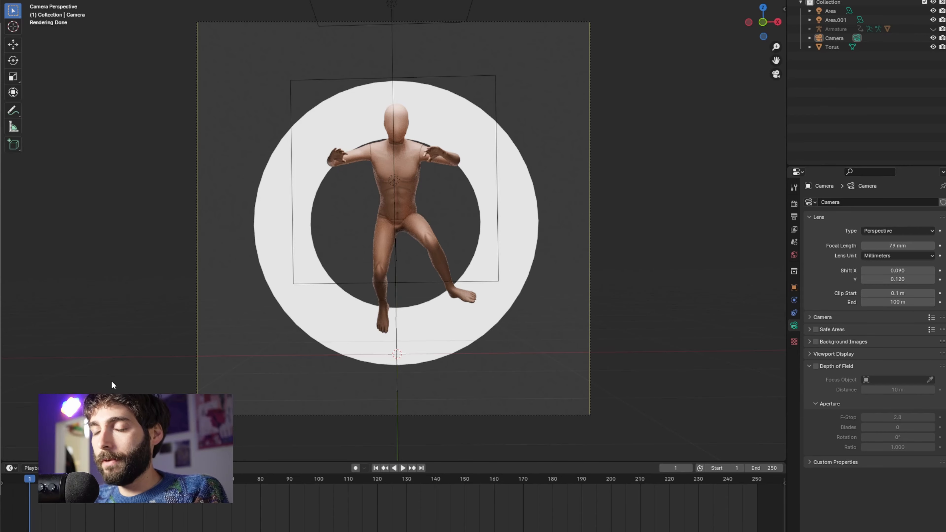
drag(26, 478, 295, 483)
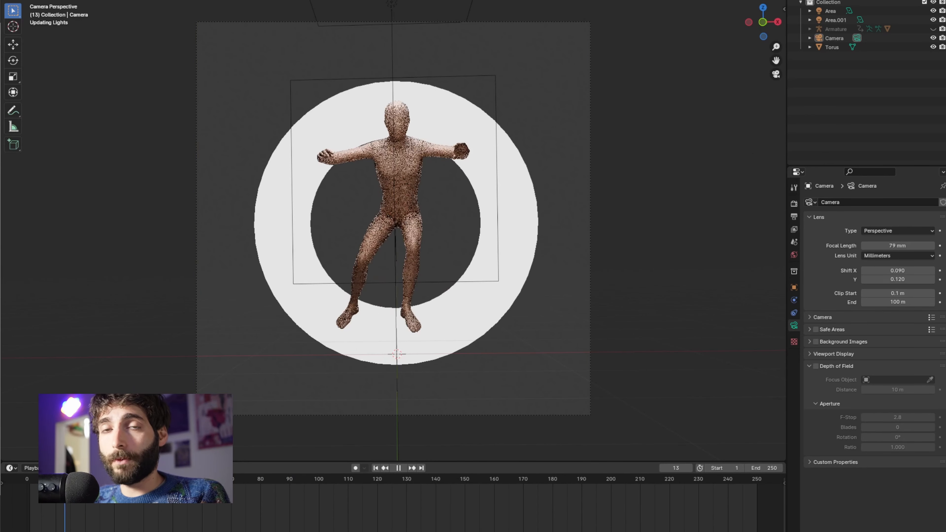
click(760, 468)
text(9)
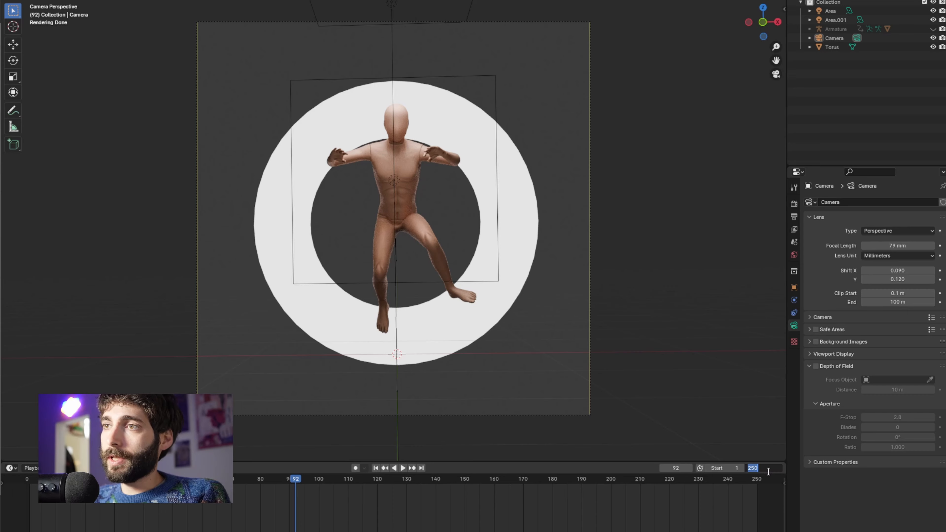
text(2)
key(Return)
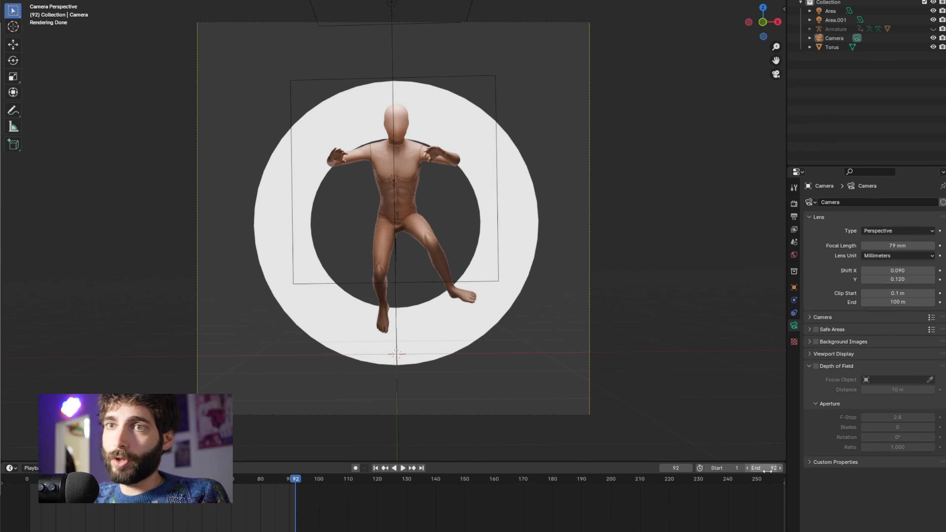
Play the character animation from frame 1 to check its loop, and return to the first frame
key(shift+Left)
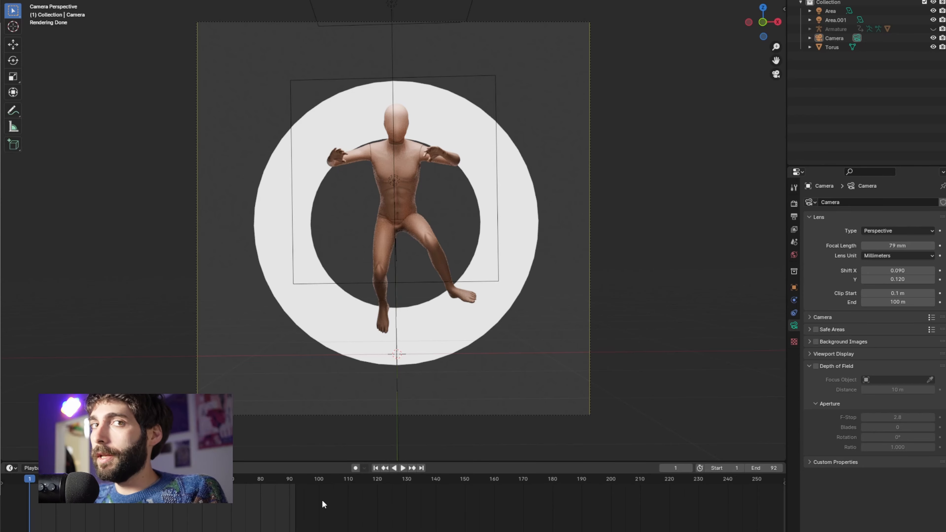
key(space)
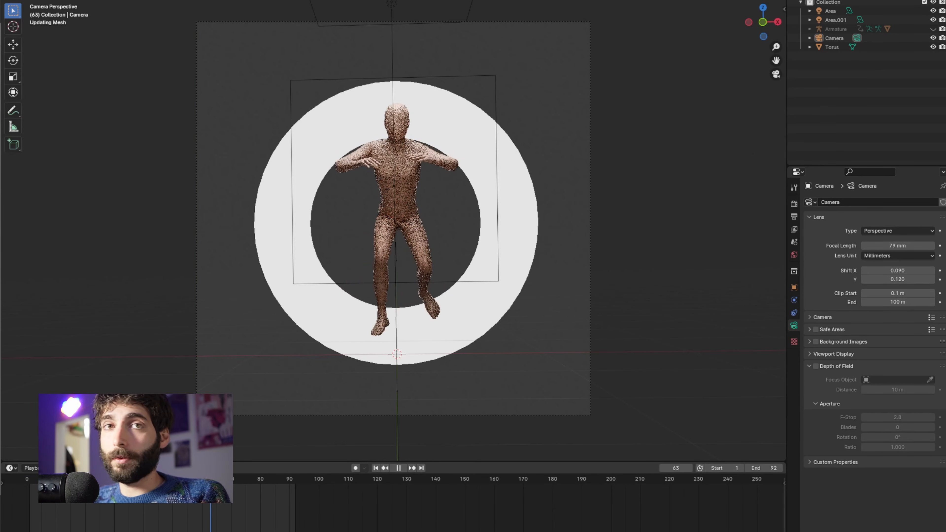
drag(267, 482, 278, 483)
key(space)
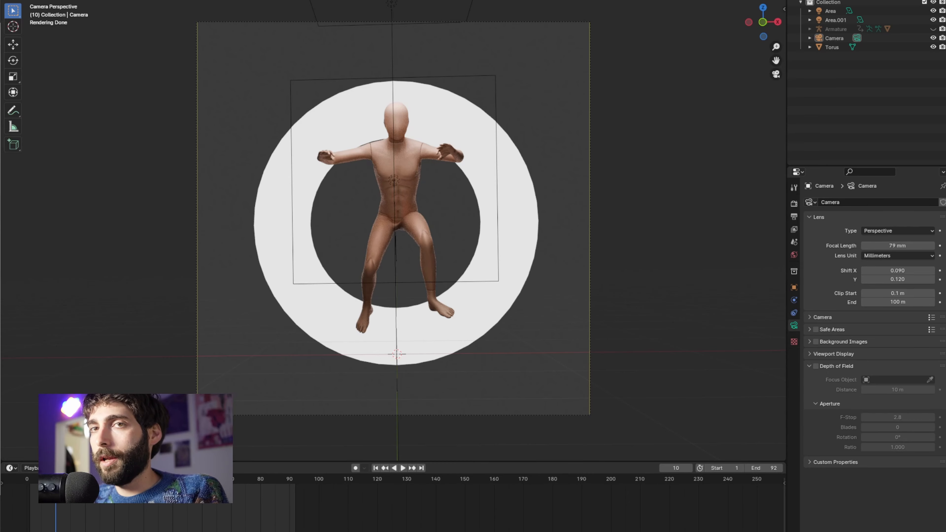
key(shift+Left)
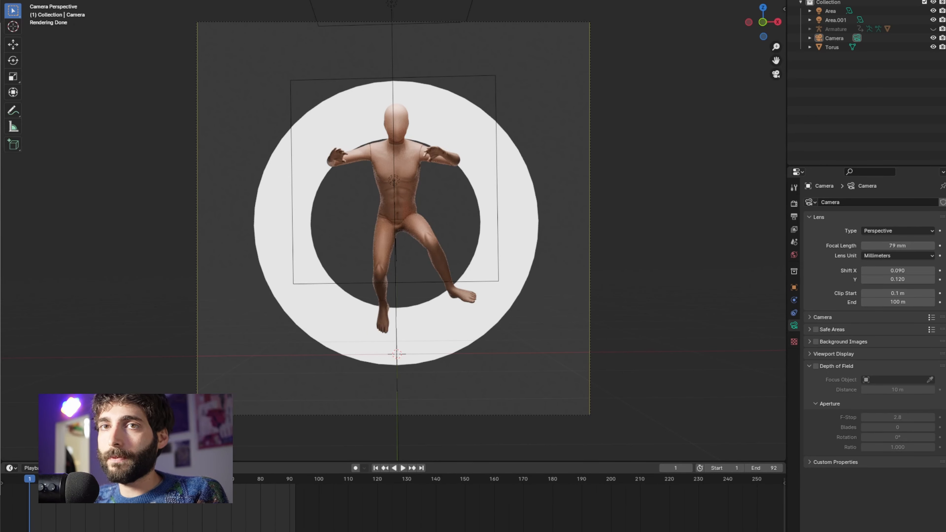
Inspect the character's poses about every ten frames up to frame 31, and go back to frame 1
click(56, 478)
click(85, 516)
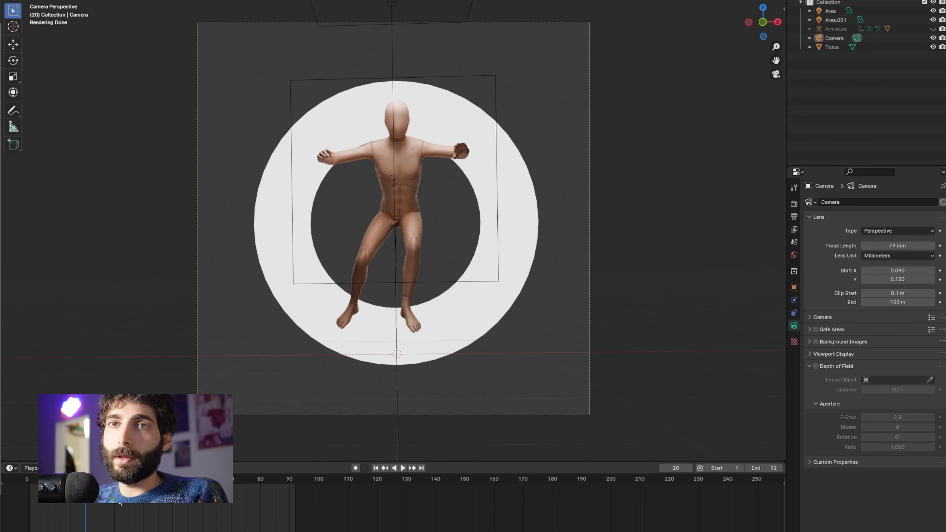
click(117, 517)
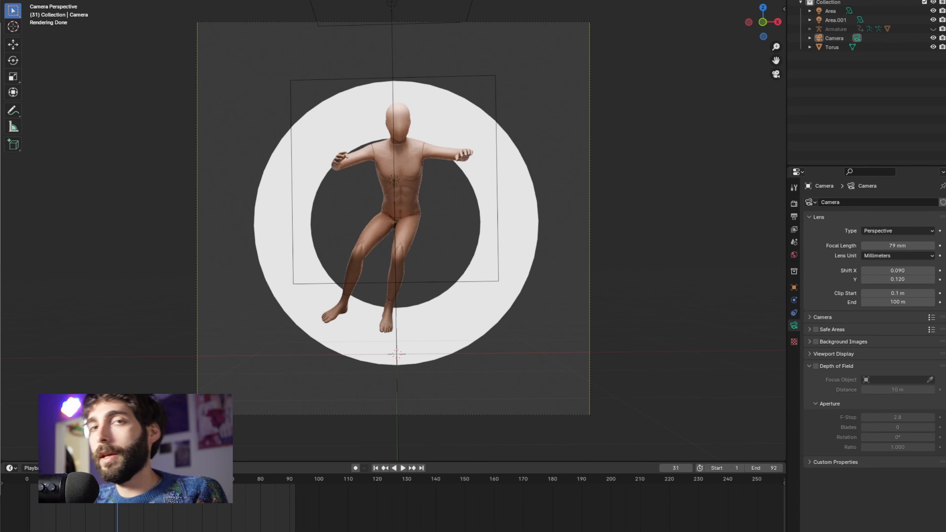
key(shift+Left)
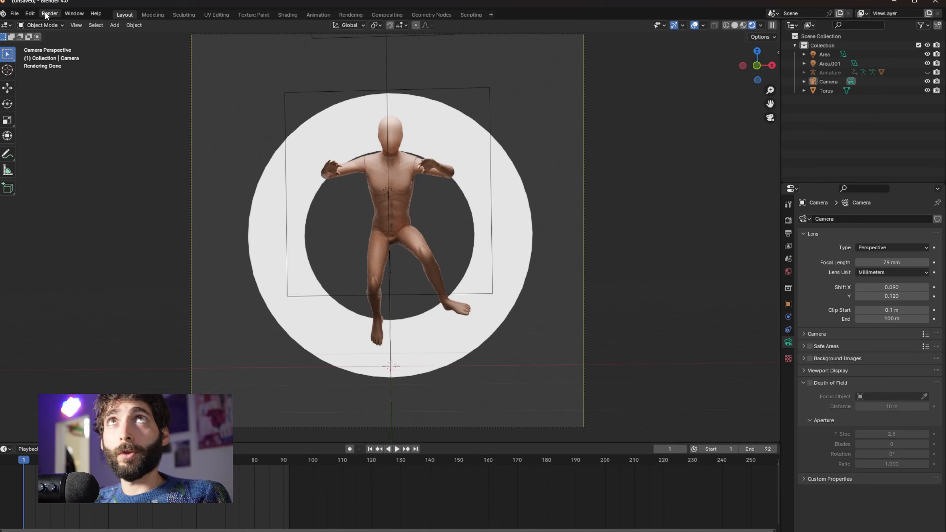
Render frame 1 as a still image and move the render window fully into view
click(50, 13)
click(64, 24)
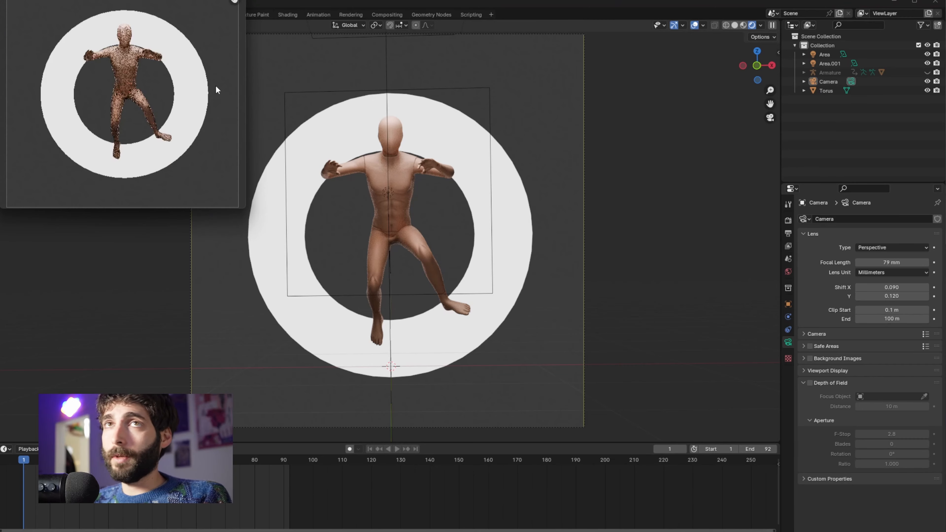
drag(110, 0, 177, 122)
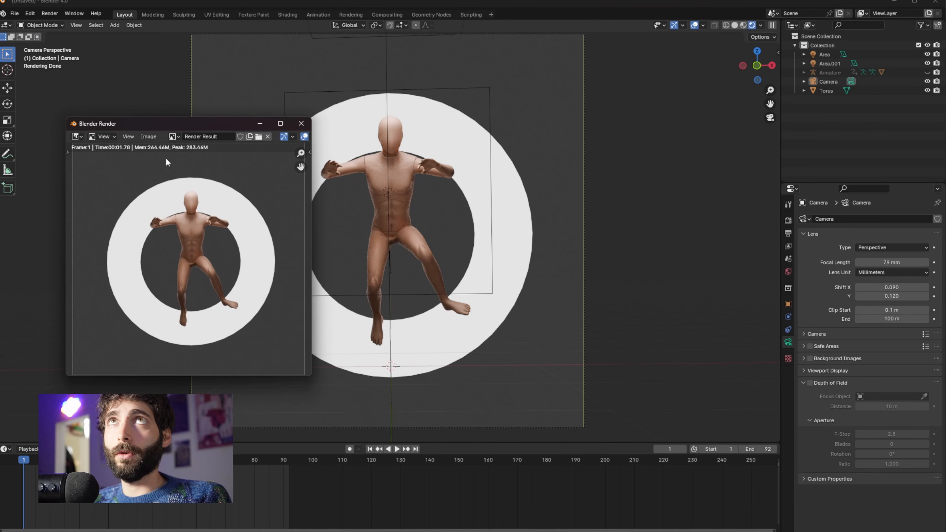
Try to save the rendered image as frame1.png in the Reference Frames folder
key(alt+s)
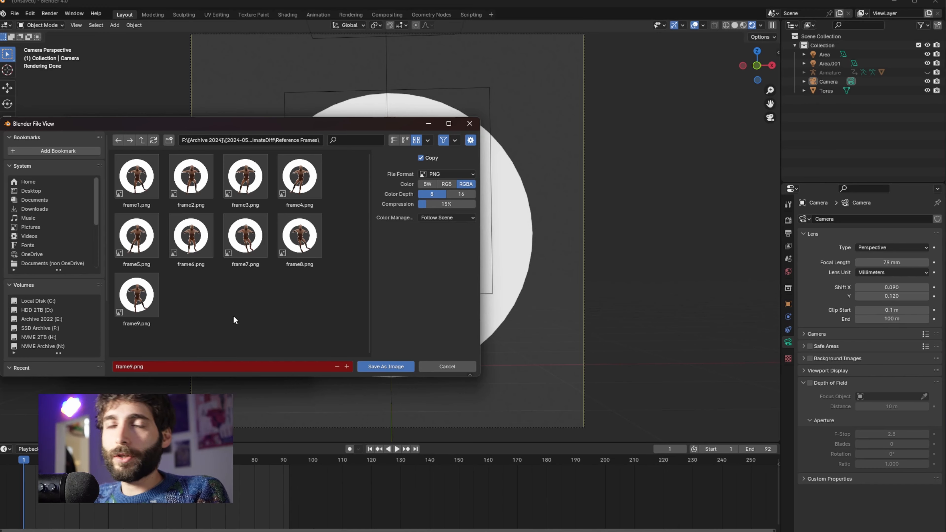
click(142, 188)
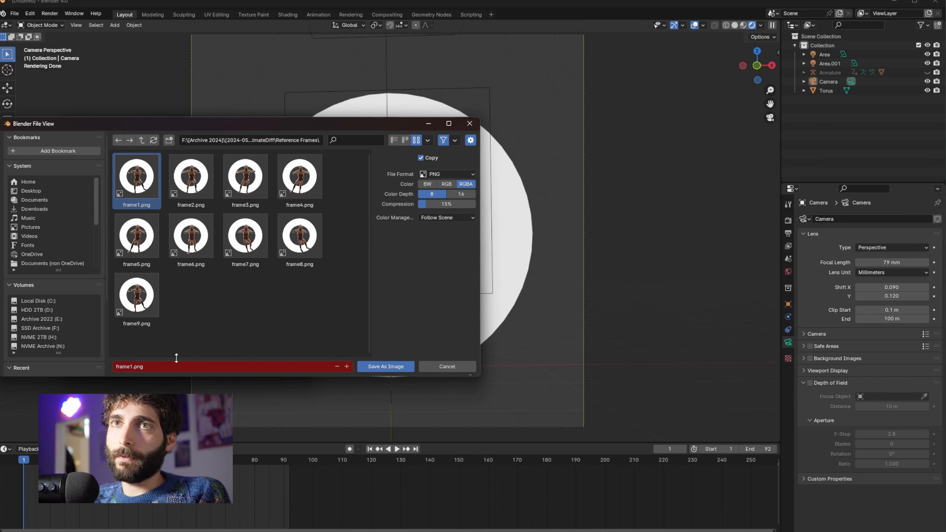
click(438, 368)
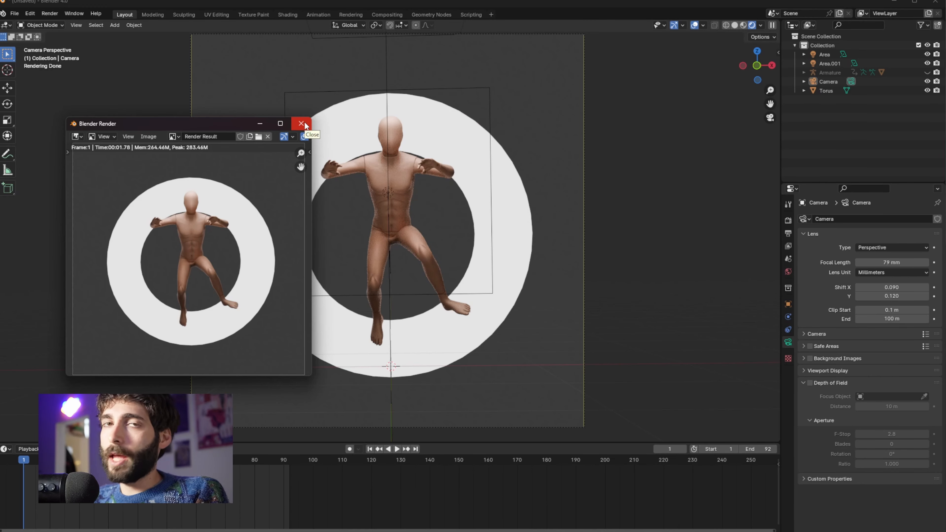
Close the current render, render frame 10 as a still image and start saving it to a file
click(305, 122)
key(Up)
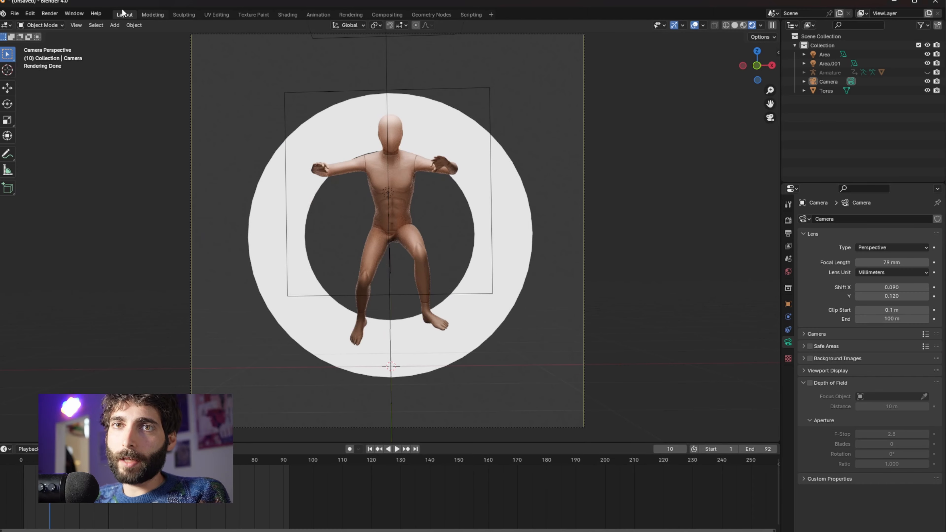
click(49, 14)
click(62, 24)
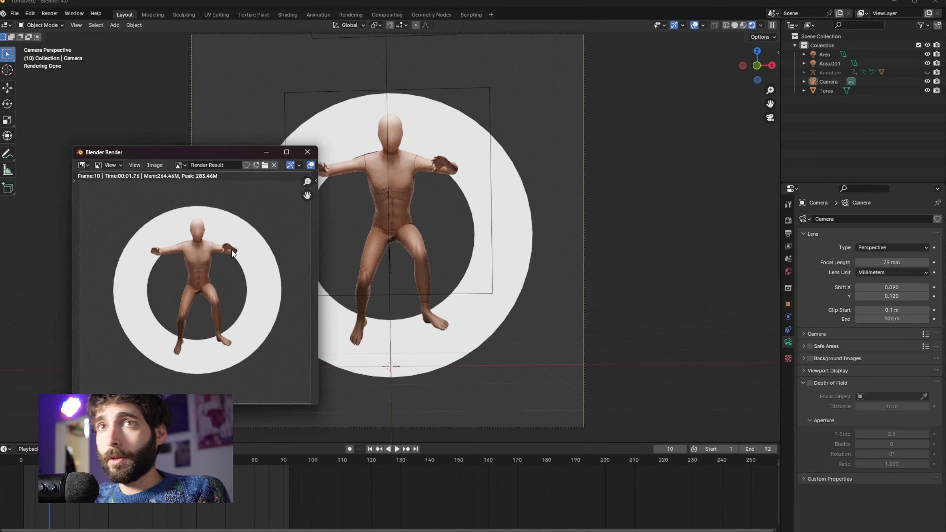
click(155, 165)
click(172, 240)
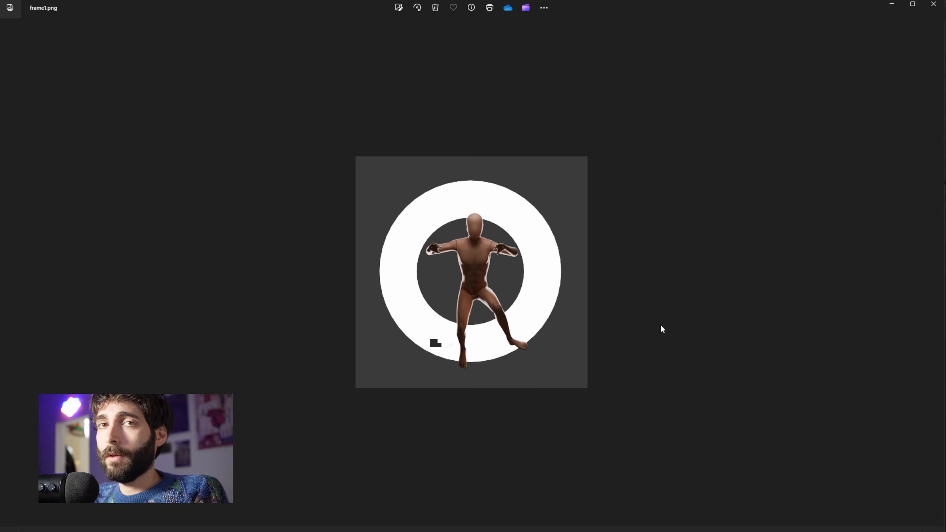
Switch to the image viewer and browse the saved reference frames in order from frame1.png, examining the pose in each
key(Right)
key(Right)
key(Right)
key(Right)
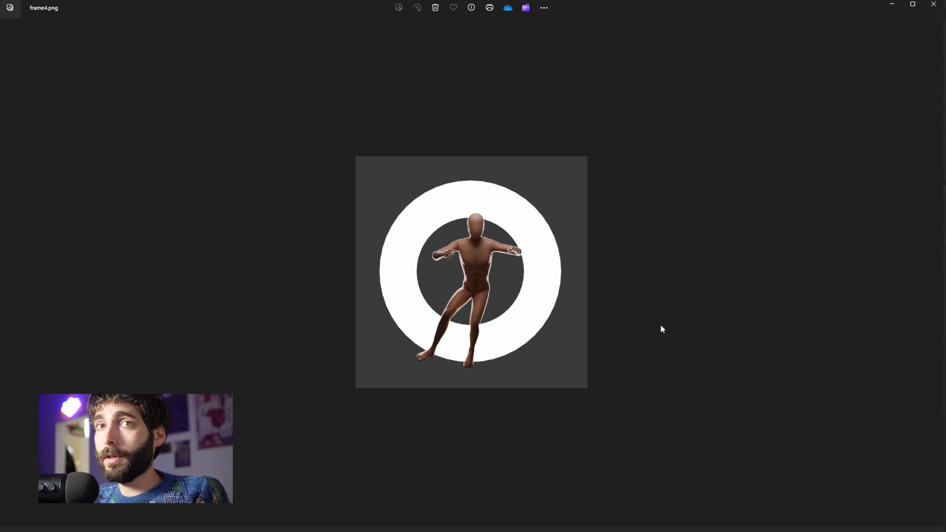
key(Right)
key(Right)
key(Right)
key(Right)
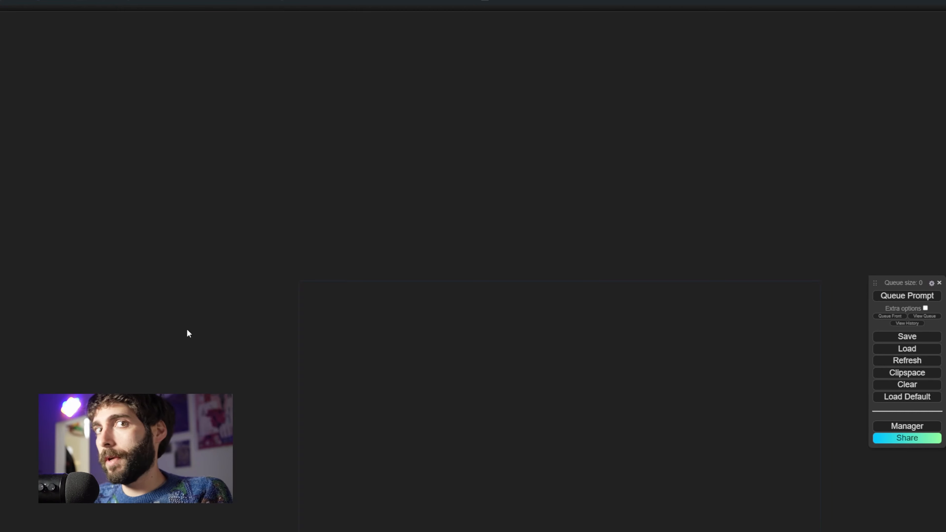
Switch to ComfyUI, add a Load Checkpoint node and set its checkpoint to juggernaut_reborn.safetensors
scroll(263, 305, up, 8)
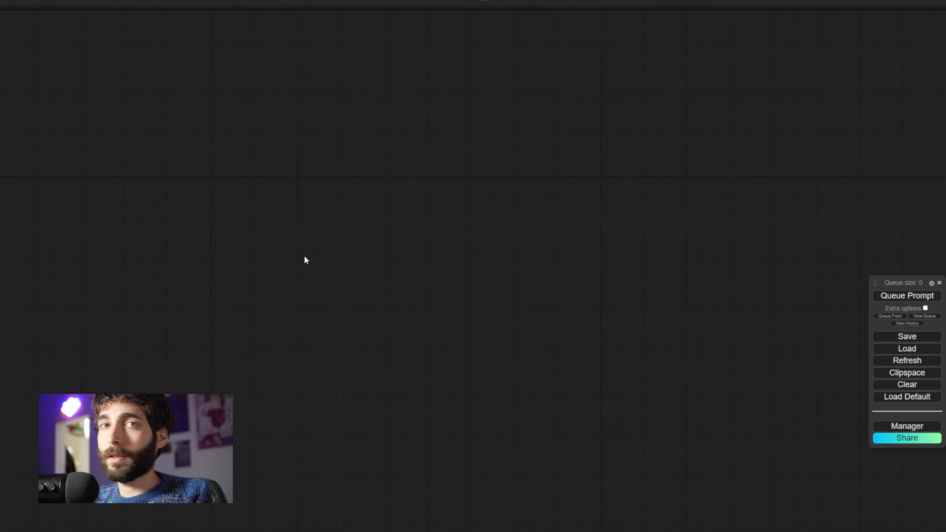
double_click(282, 276)
text(load)
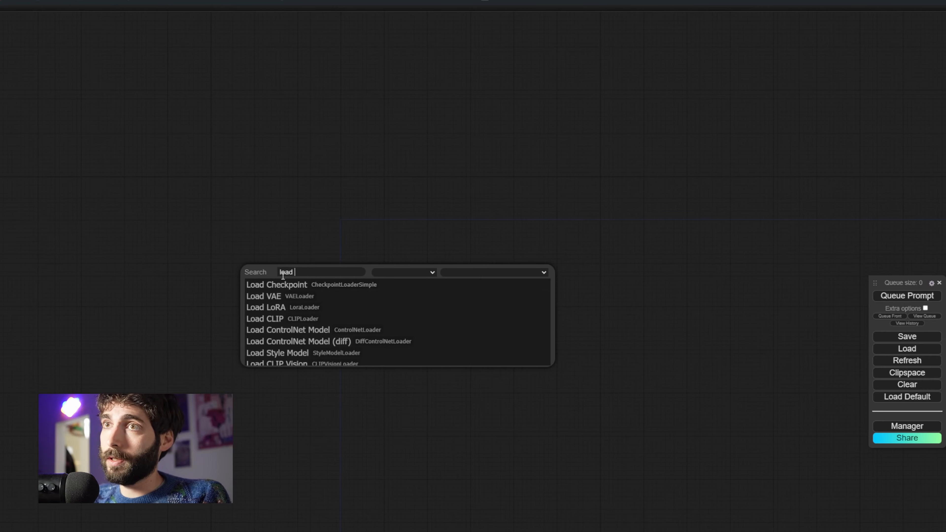
key(Return)
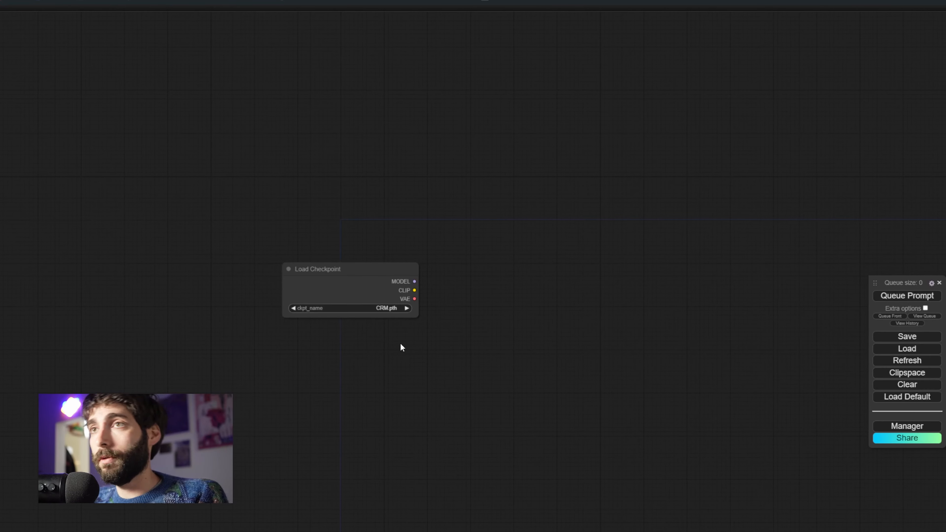
click(373, 305)
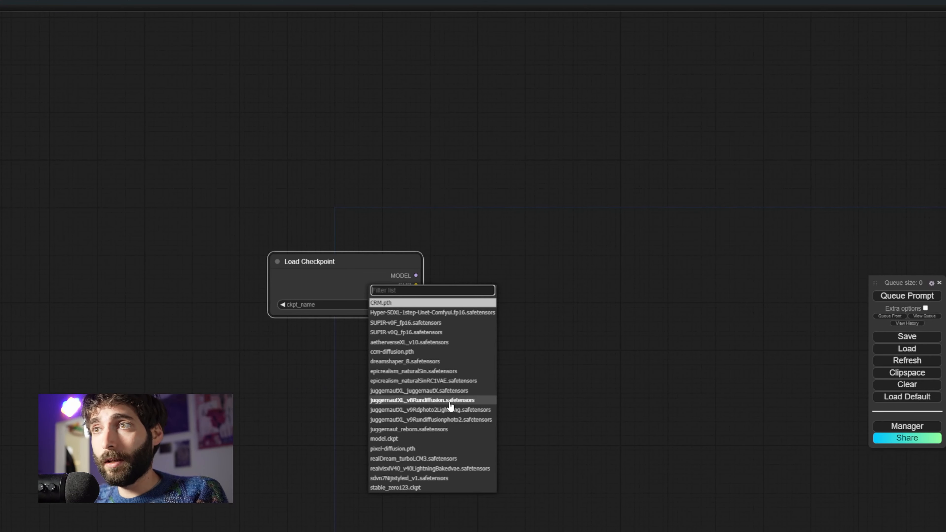
click(449, 436)
scroll(268, 276, up, 1)
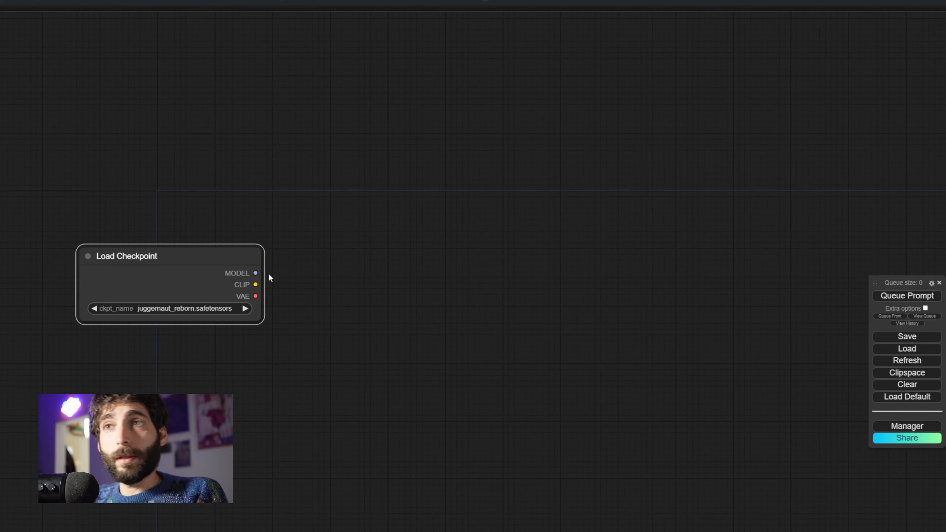
Add a KSampler node fed by the Load Checkpoint's MODEL output and set its steps to 40
drag(255, 273, 597, 266)
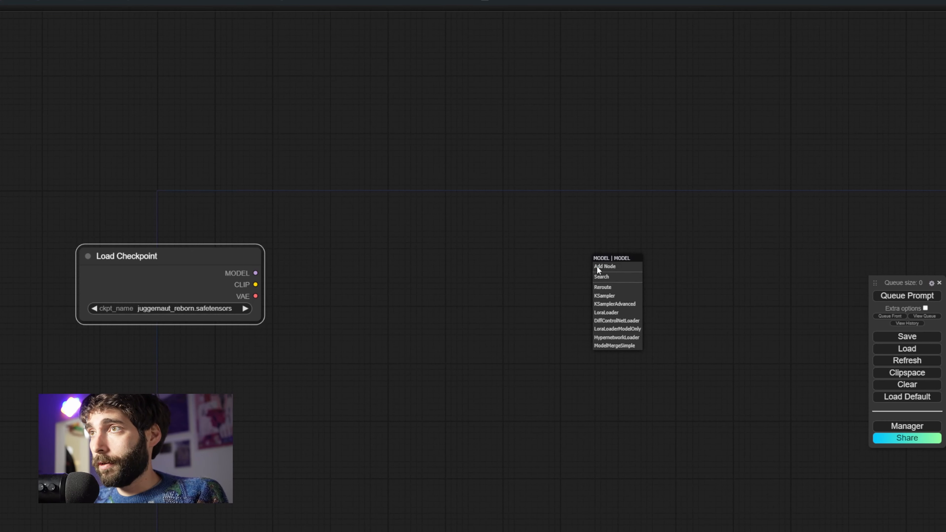
click(615, 296)
click(686, 347)
text(40)
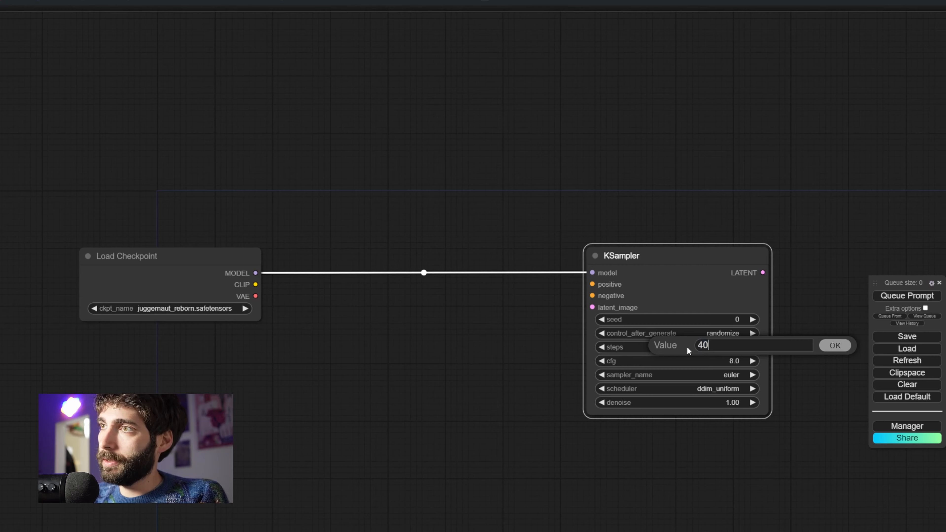
key(Return)
Set the KSampler's cfg to 6.0, its sampler_name to euler and its scheduler to normal
click(714, 360)
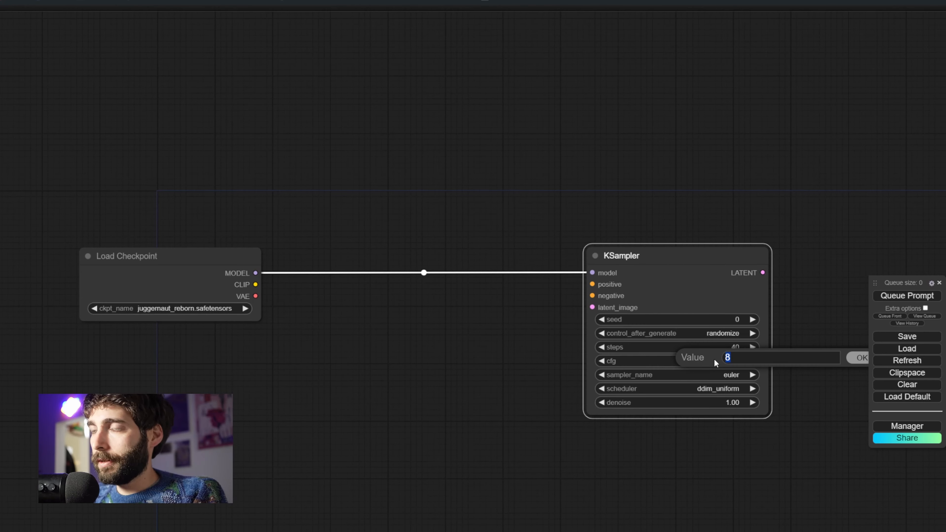
key(Return)
click(699, 374)
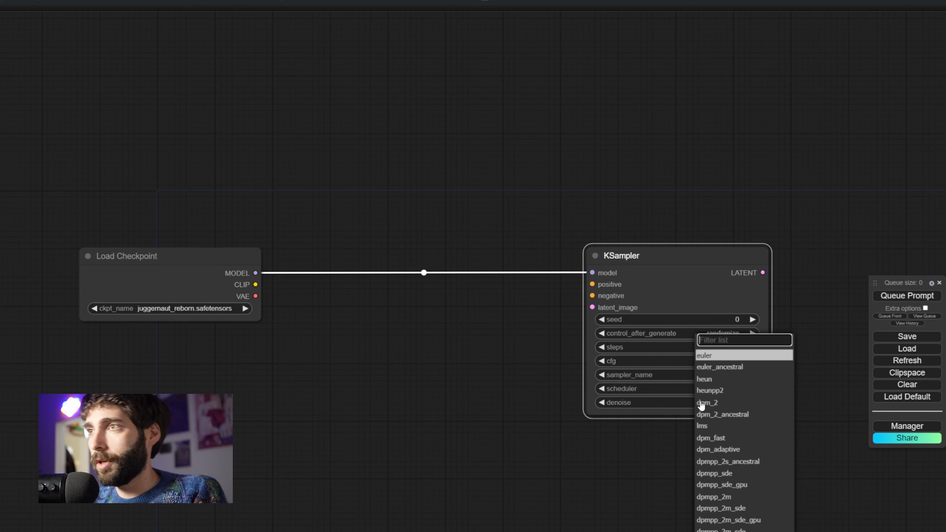
click(705, 355)
click(752, 388)
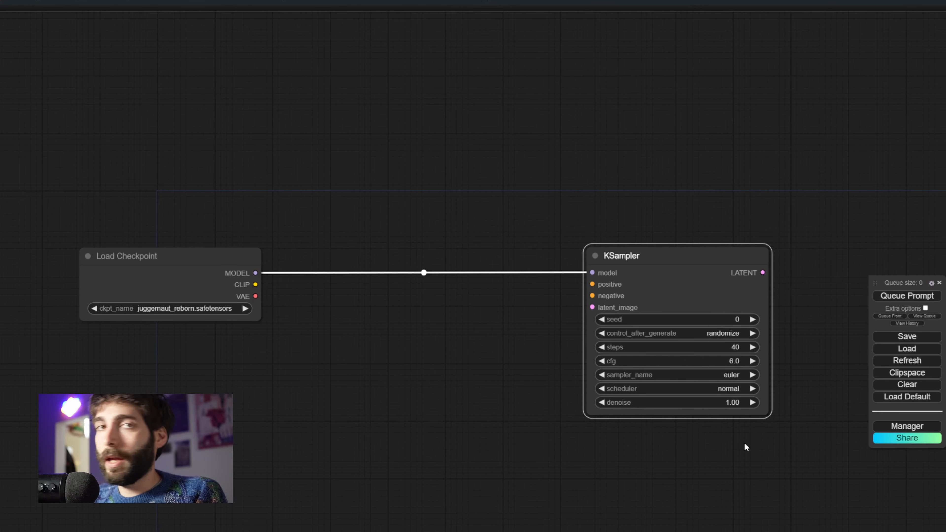
Add two CLIP Text Encode (Prompt) nodes fed by the checkpoint's CLIP output and connect them to the KSampler's positive and negative inputs
drag(254, 288, 292, 230)
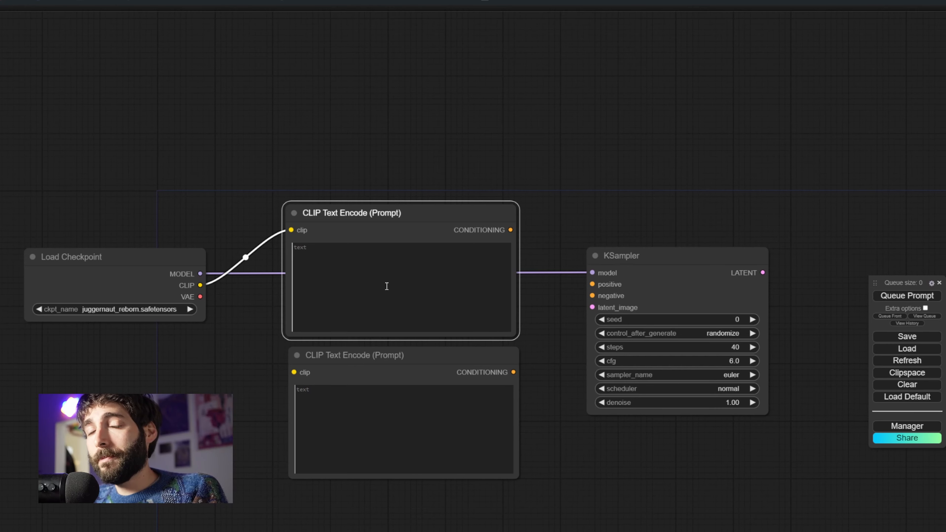
click(392, 359)
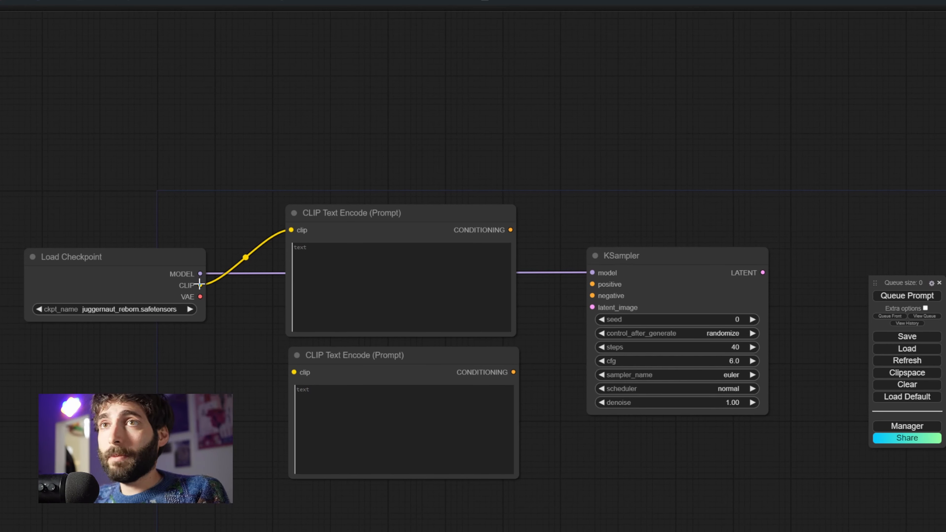
drag(200, 285, 293, 372)
click(413, 354)
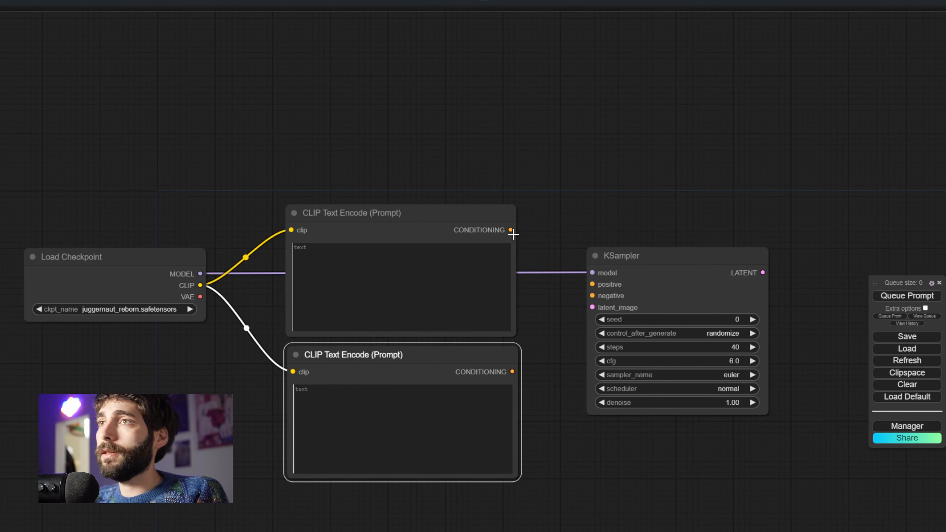
drag(512, 230, 592, 284)
drag(512, 372, 592, 296)
Add an Apply ControlNet node below the prompts and feed it from a Load ControlNet Model node set to control_sd15_depth.pth
scroll(588, 425, down, 1)
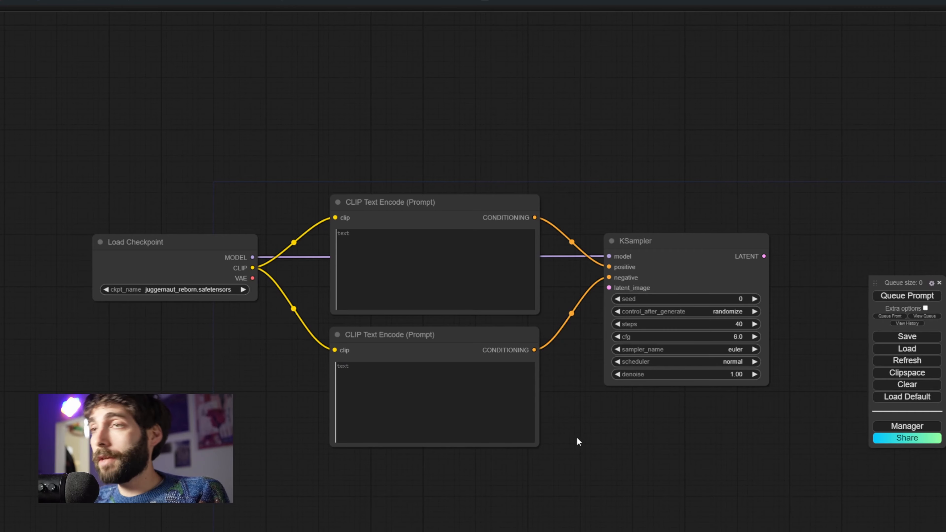
scroll(578, 442, down, 3)
drag(578, 465, 556, 342)
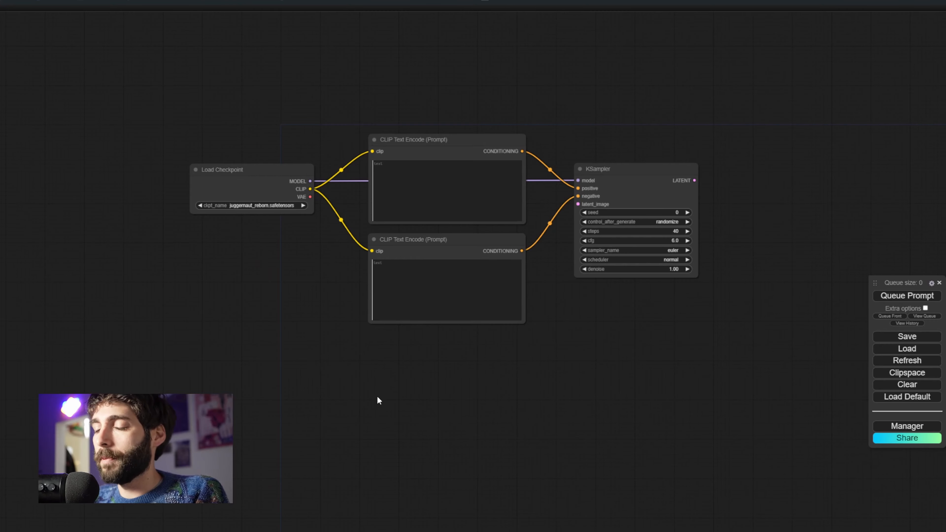
double_click(365, 405)
text(apply cont)
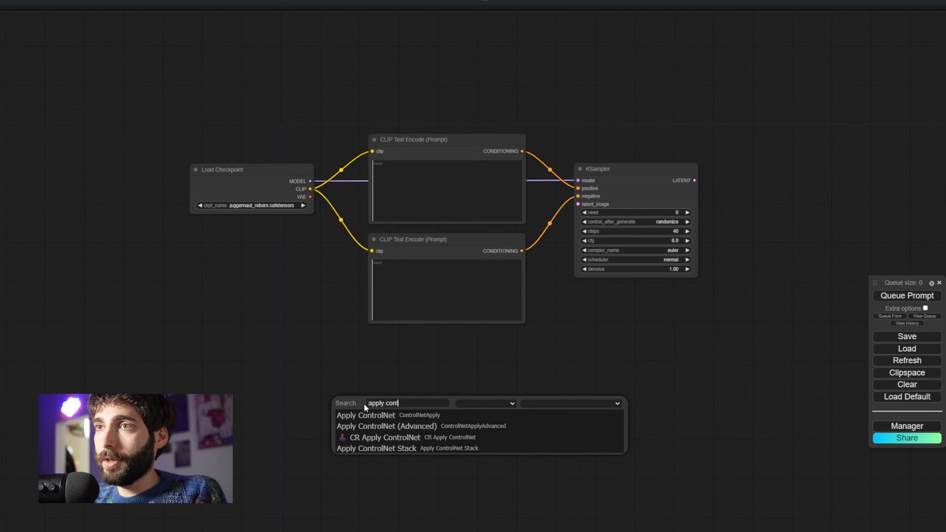
key(Return)
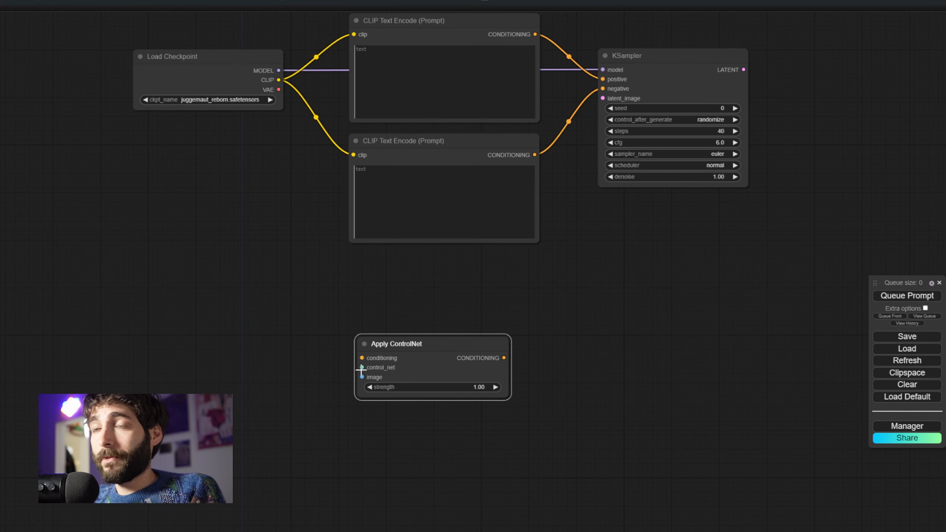
drag(361, 369, 365, 287)
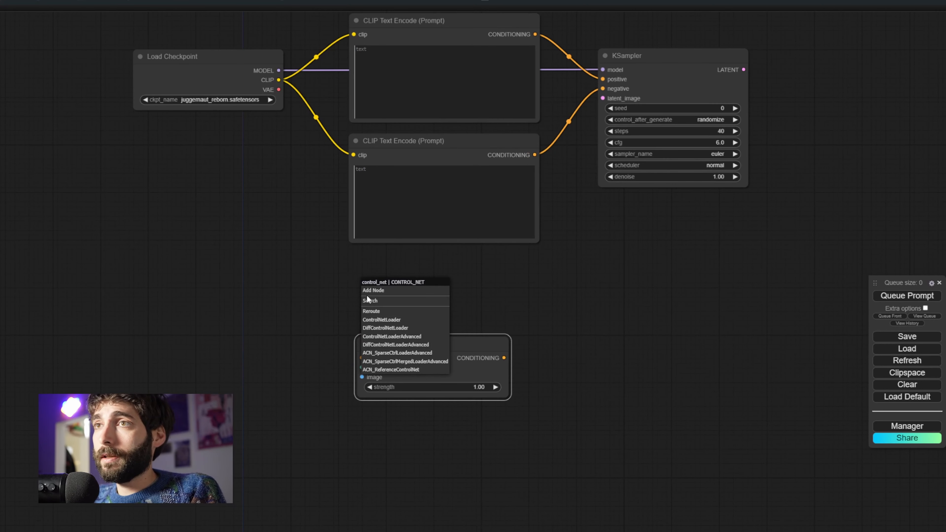
click(398, 320)
click(434, 307)
click(435, 359)
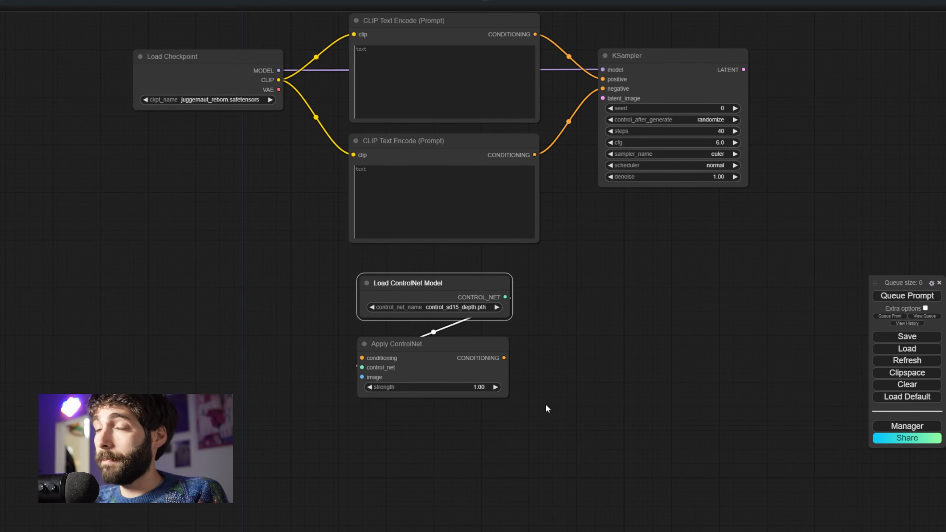
Duplicate the Load ControlNet Model and Apply ControlNet pair below the original and set the copy's model to control_sd15_openpose.pth
drag(324, 265, 517, 410)
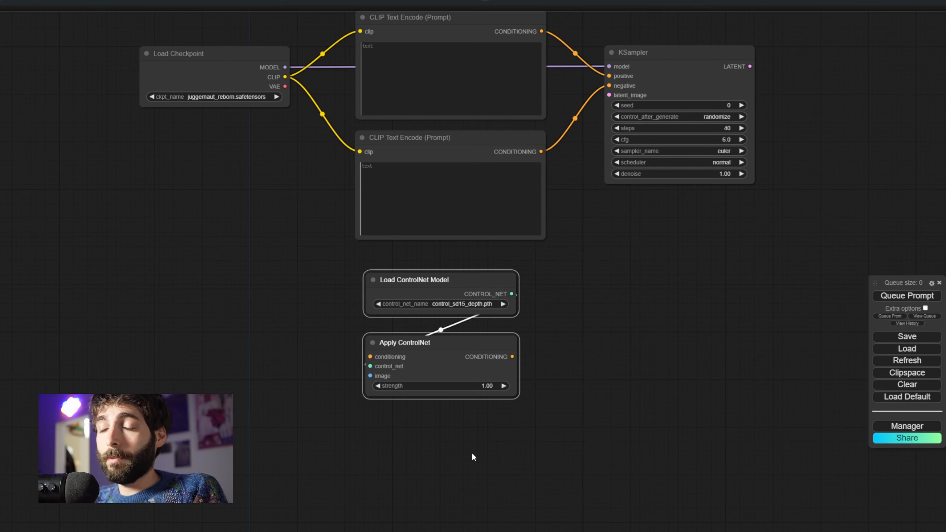
key(ctrl+c)
key(ctrl+v)
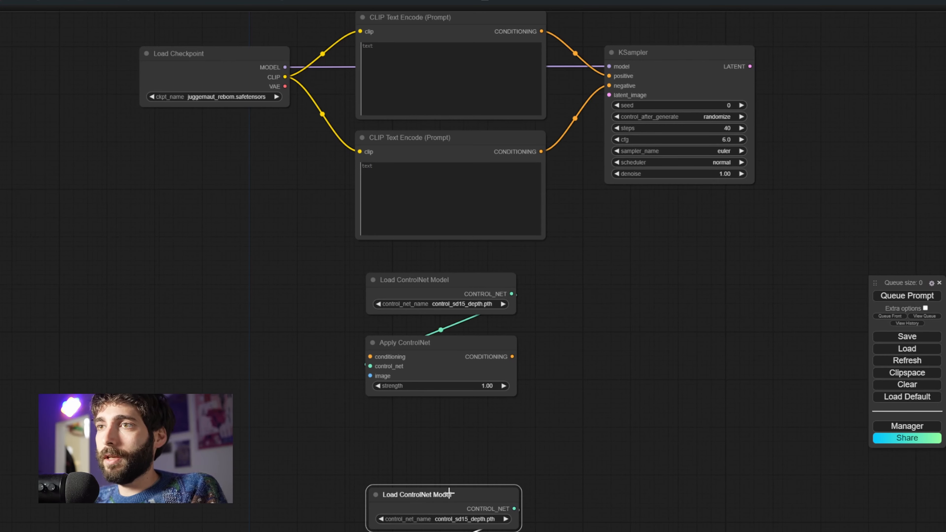
drag(410, 491, 413, 440)
drag(594, 482, 587, 405)
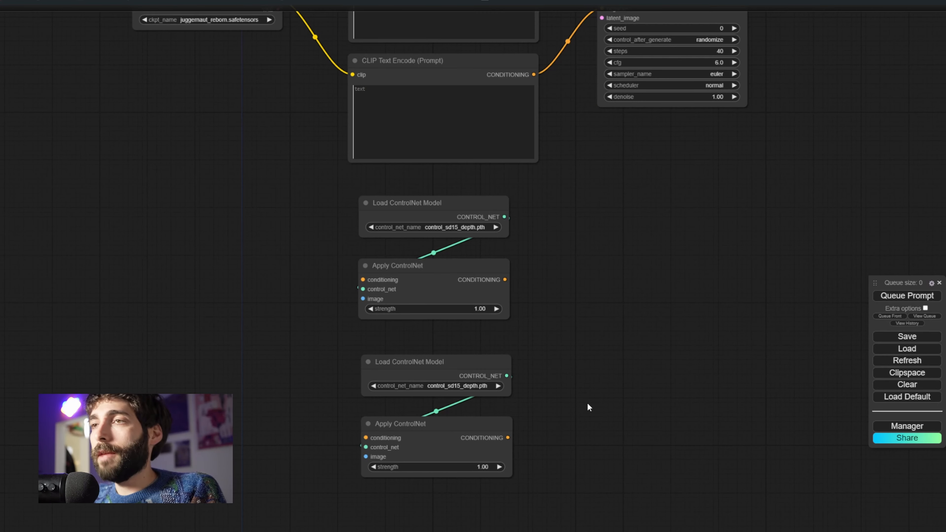
click(471, 385)
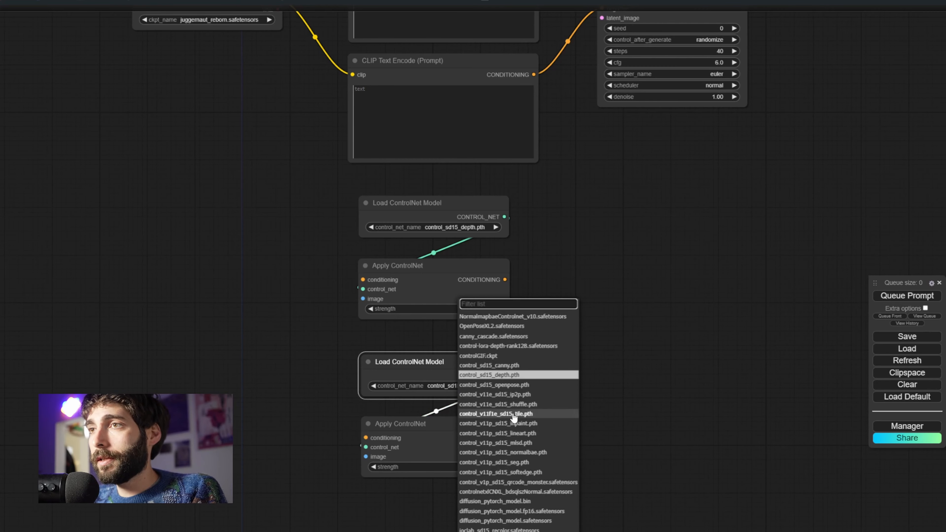
click(494, 384)
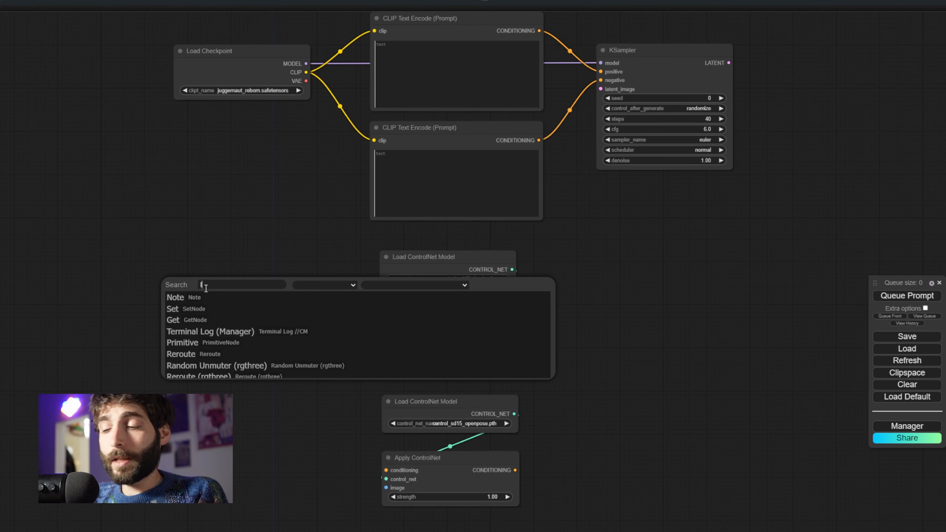
Add a Load Image node beneath the Load Checkpoint node and load the frame1 (4).png reference frame into it
text(load image)
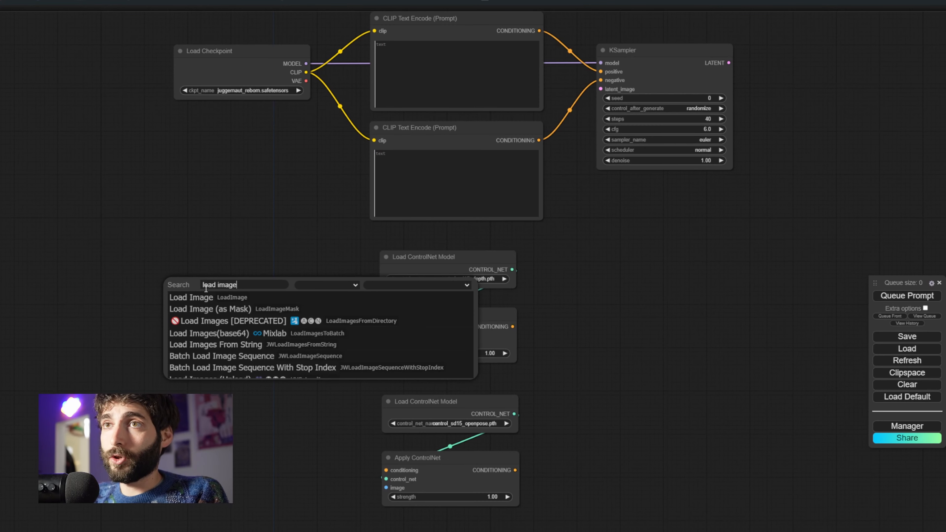
key(Return)
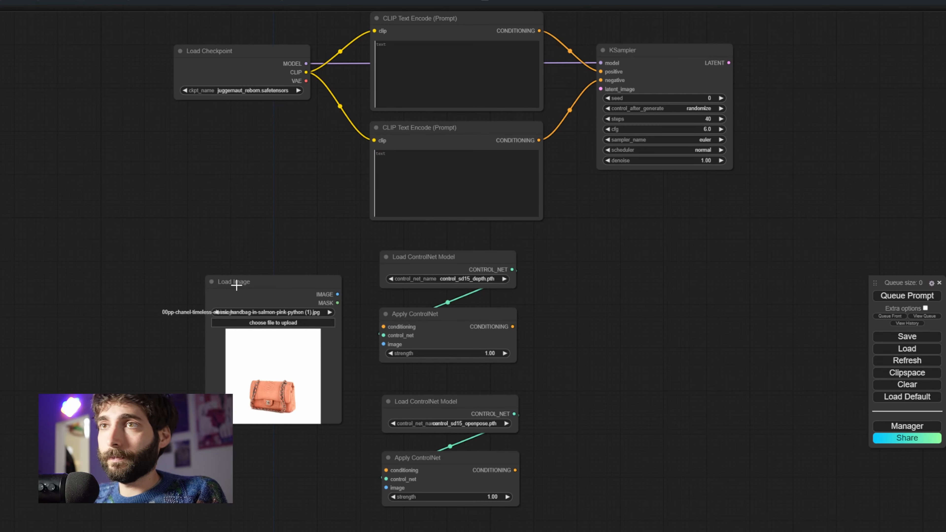
drag(232, 281, 194, 220)
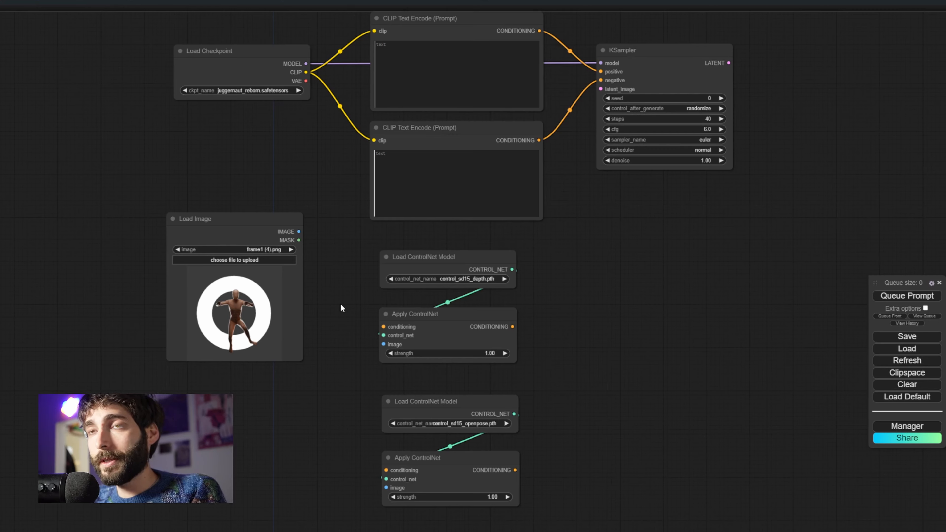
drag(302, 232, 302, 222)
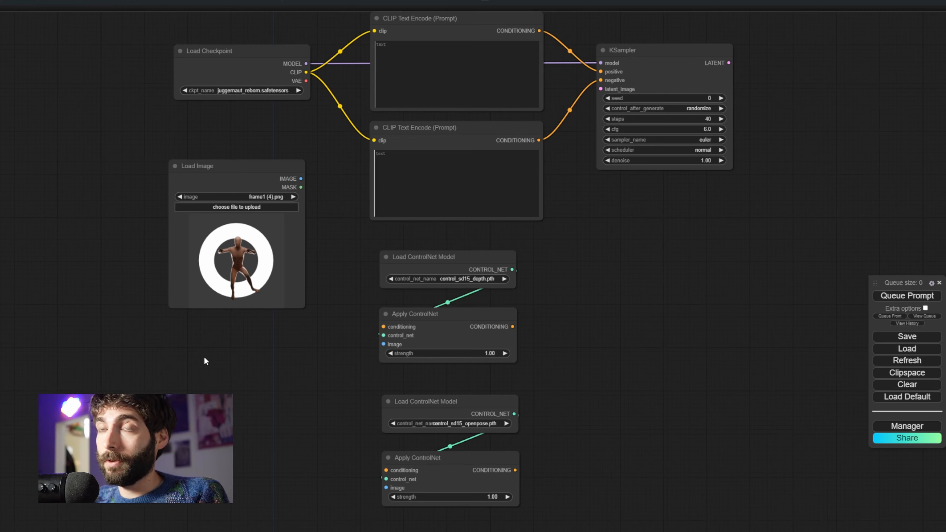
Add an Image Resize node below the Load Image node and connect the loaded image to its input
double_click(215, 360)
text(resize)
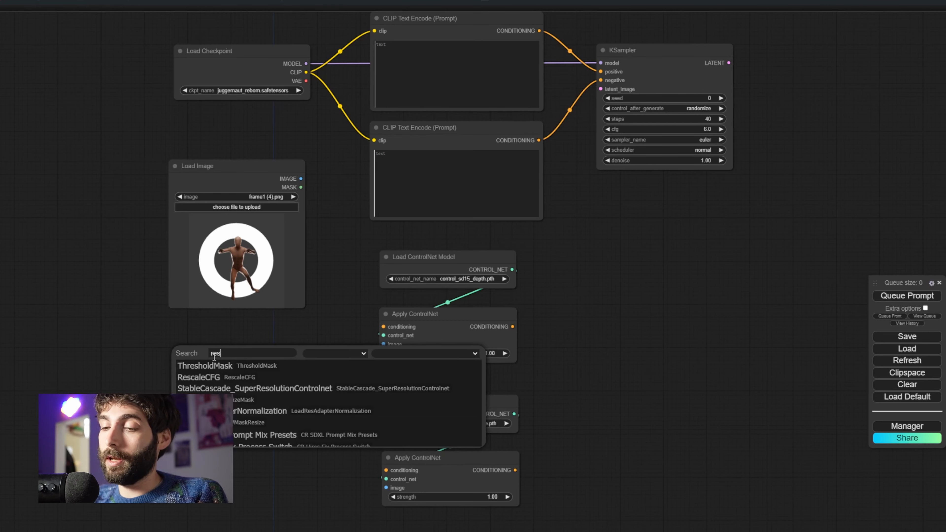
key(Down)
key(Down)
key(Down)
key(Down)
key(Down)
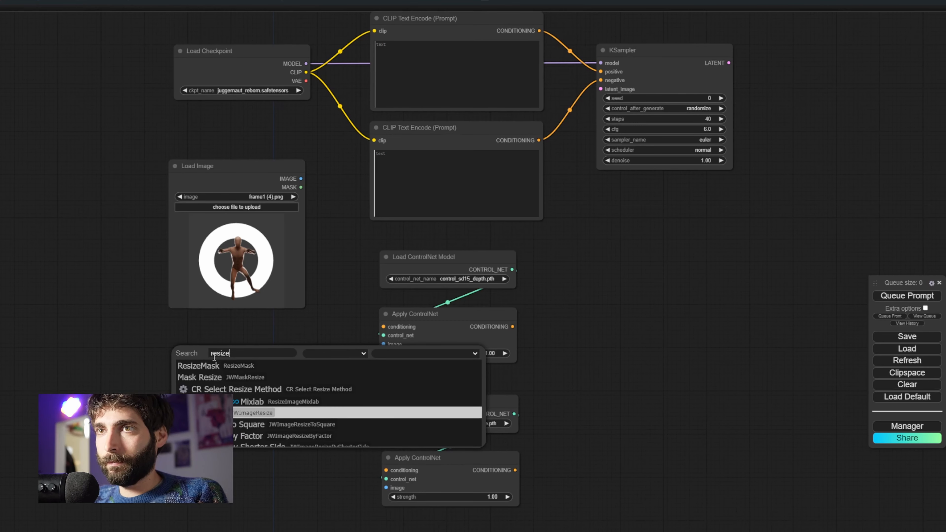
key(Return)
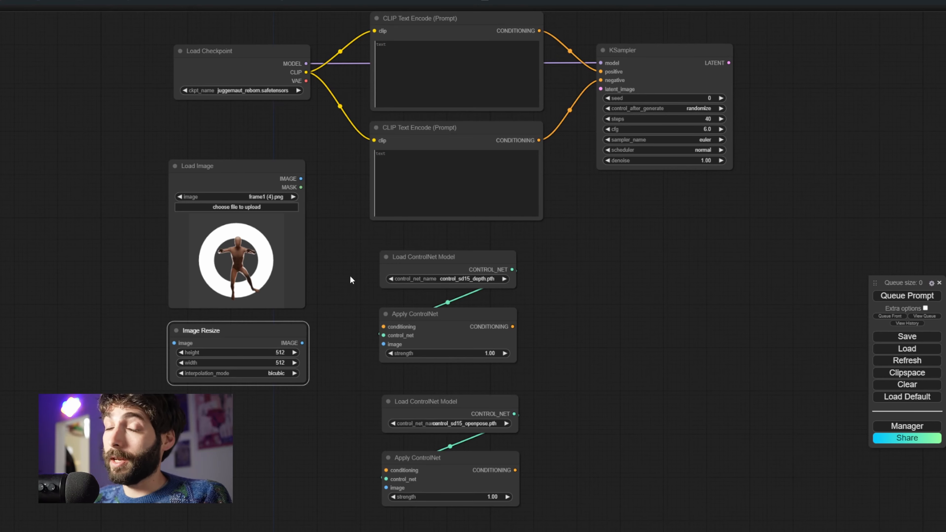
drag(302, 177, 173, 342)
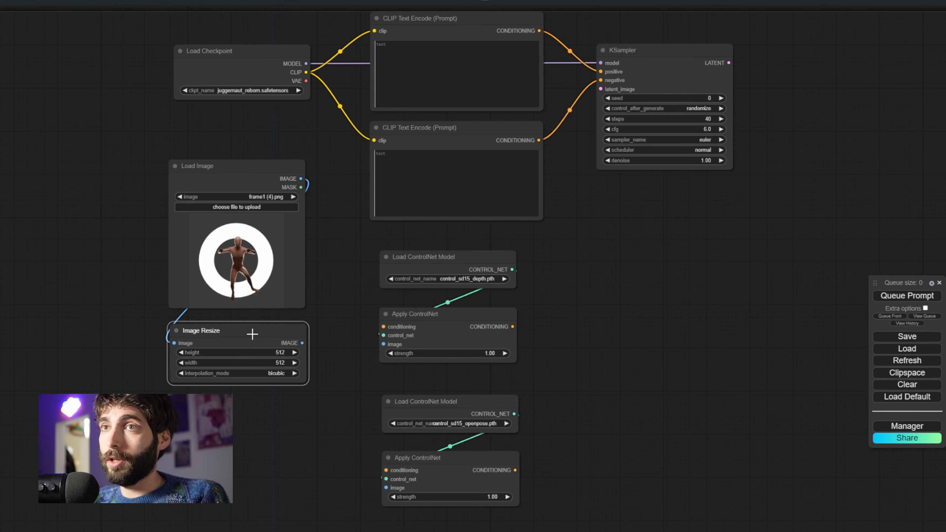
Add Depth Anything and OpenPose Pose preprocessor nodes, stacked below the Image Resize node
drag(268, 416, 329, 362)
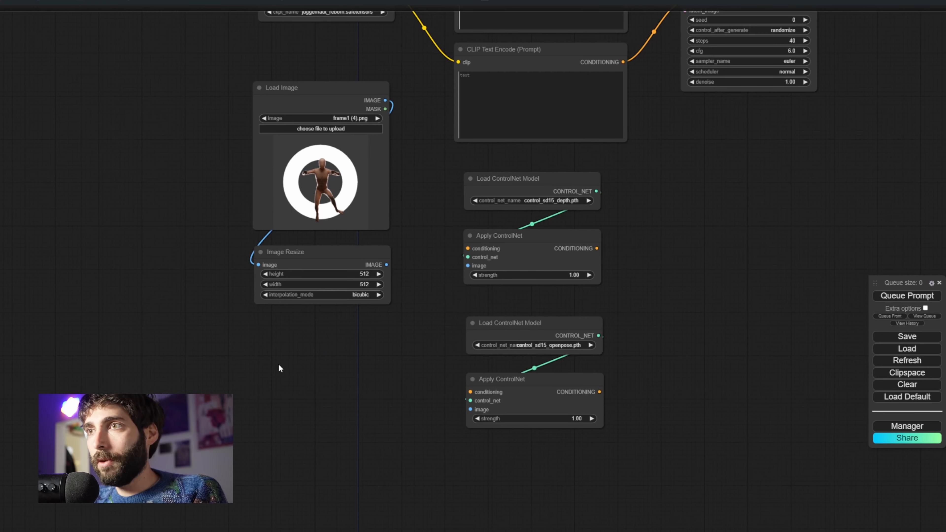
double_click(265, 348)
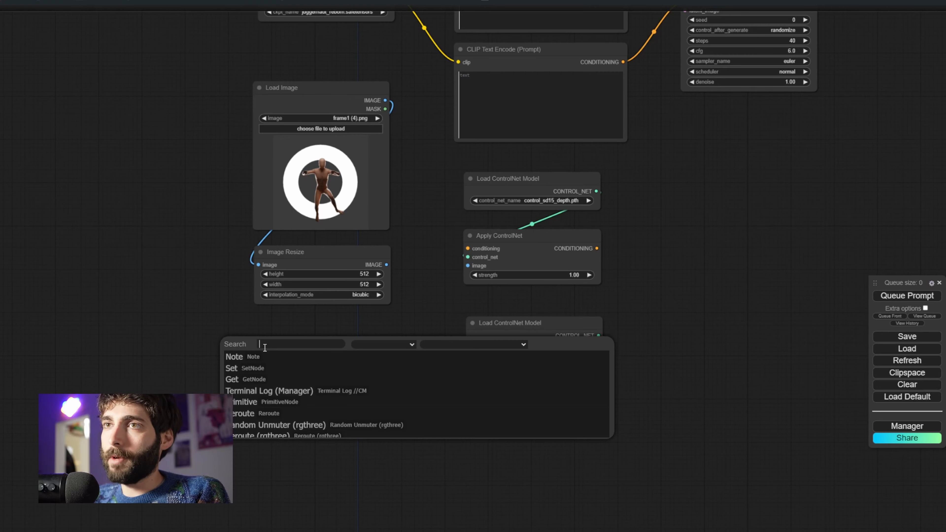
text(depth an)
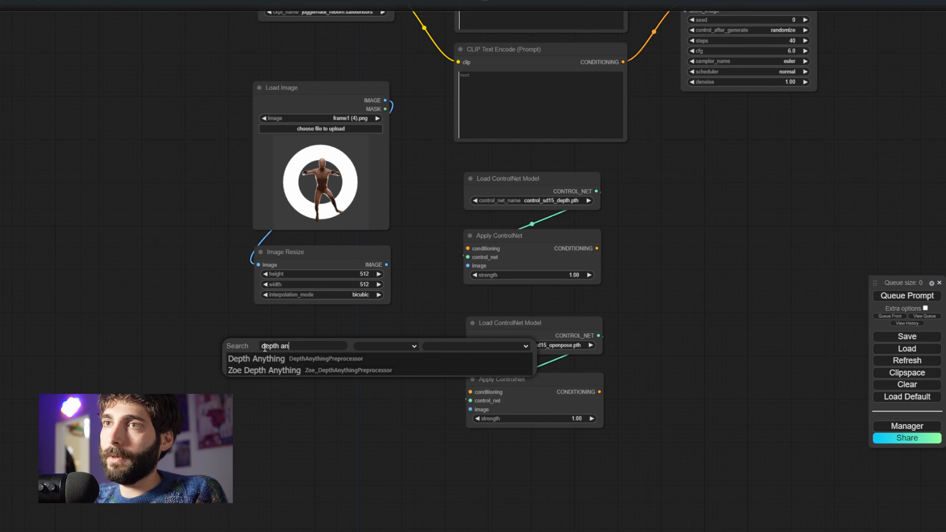
text(y)
key(Return)
double_click(294, 403)
text(openpo)
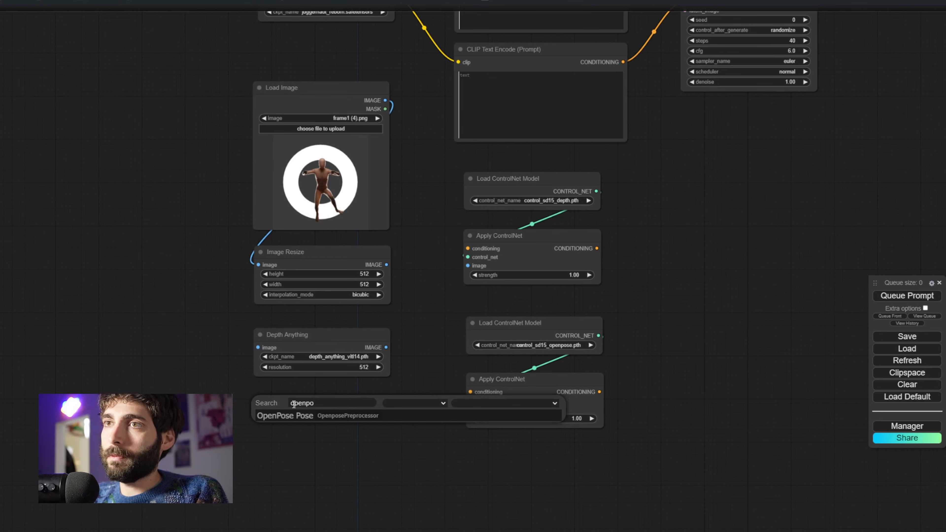
key(Return)
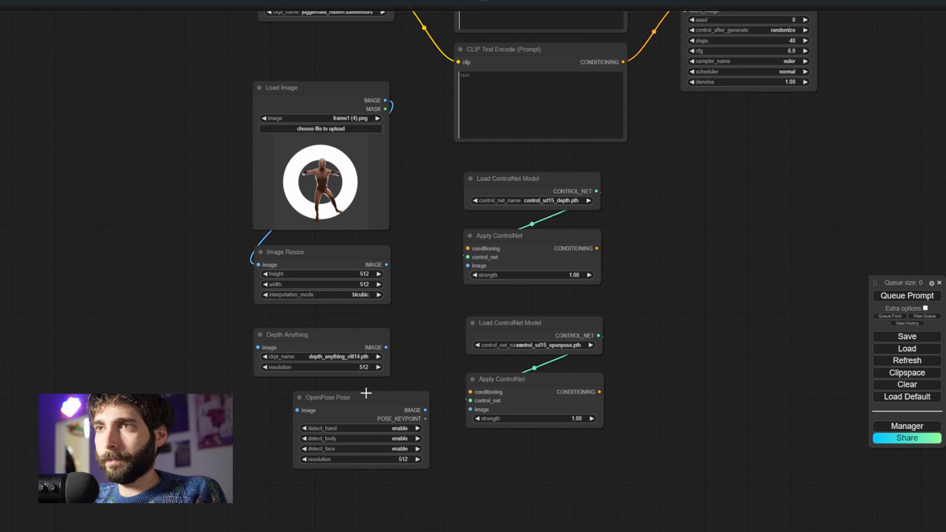
drag(363, 393, 321, 393)
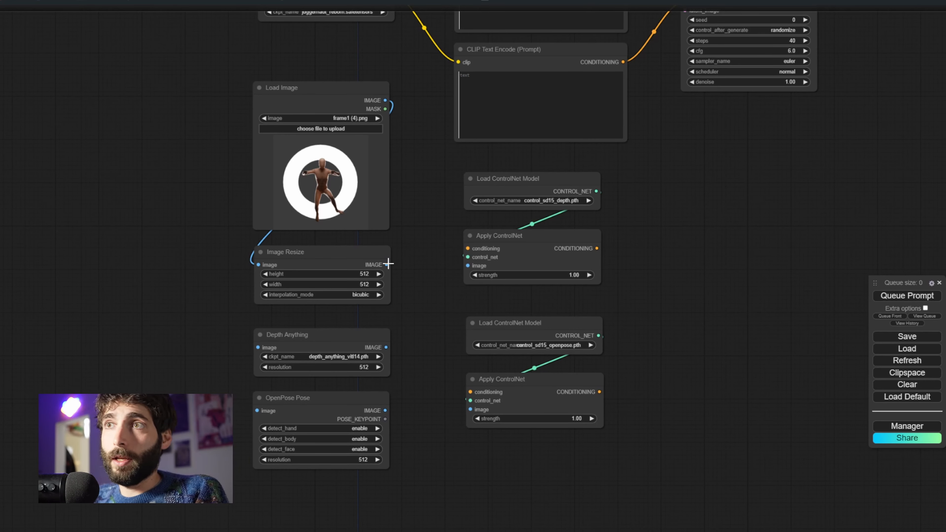
Connect the resized image to both preprocessors and the Depth Anything output to the depth Apply ControlNet's image input
drag(388, 264, 259, 347)
drag(387, 263, 260, 408)
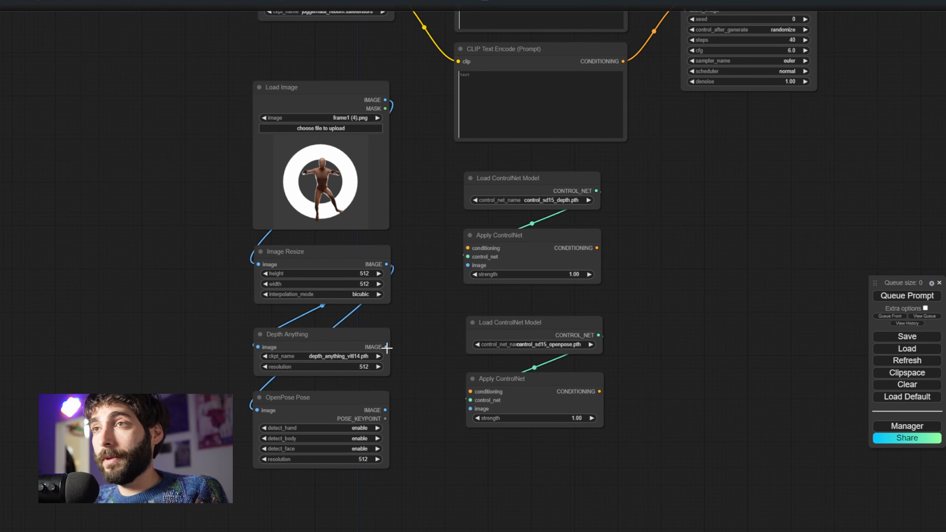
drag(386, 346, 468, 265)
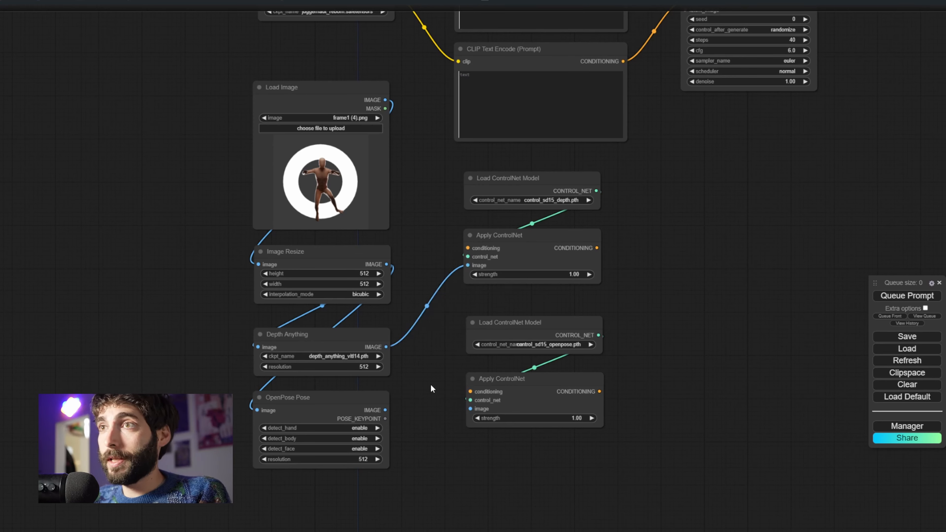
Connect the OpenPose Pose image output to the openpose Apply ControlNet's image input and attach a Preview Image node to each preprocessor's output
drag(384, 410, 471, 409)
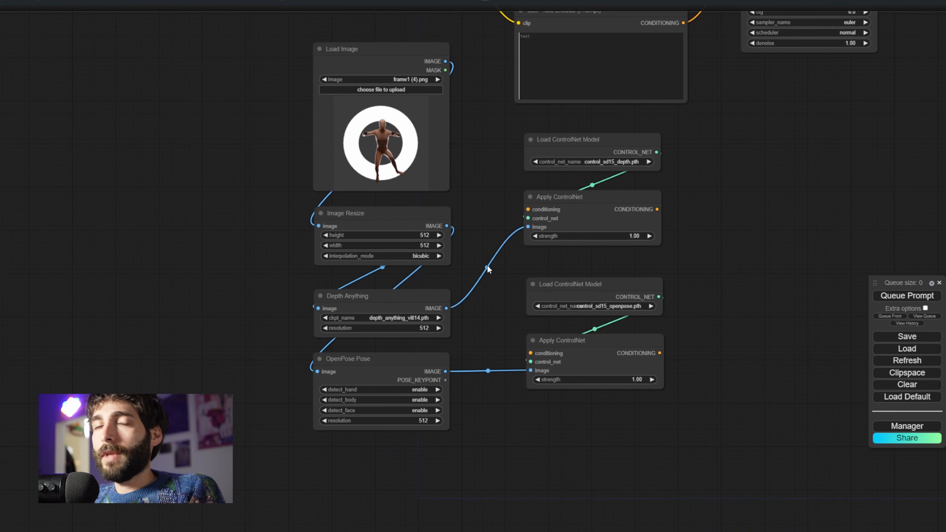
drag(426, 303, 487, 265)
drag(446, 308, 191, 217)
click(214, 280)
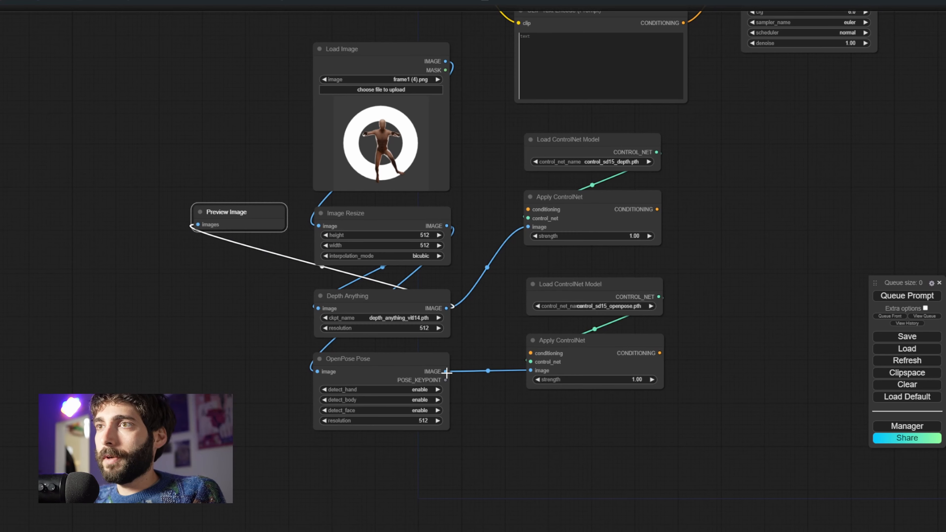
drag(446, 372, 183, 334)
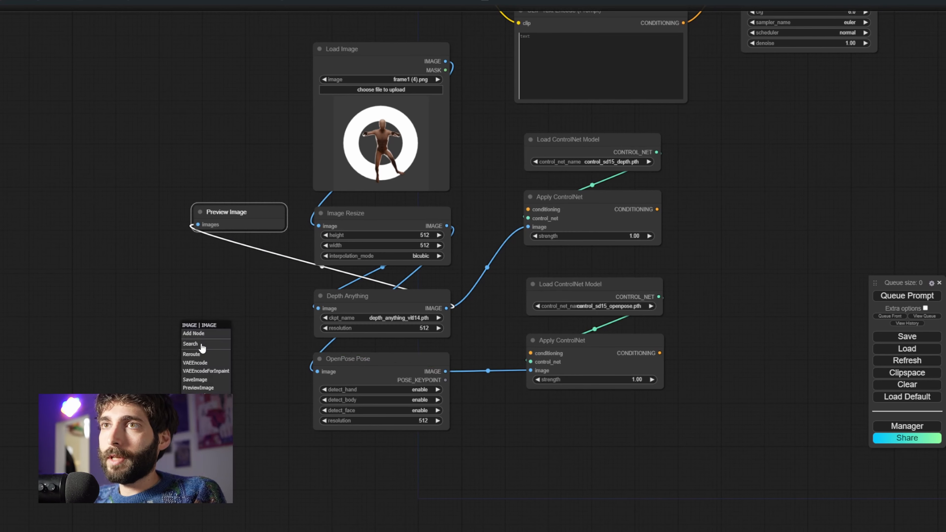
click(212, 387)
drag(243, 324, 250, 326)
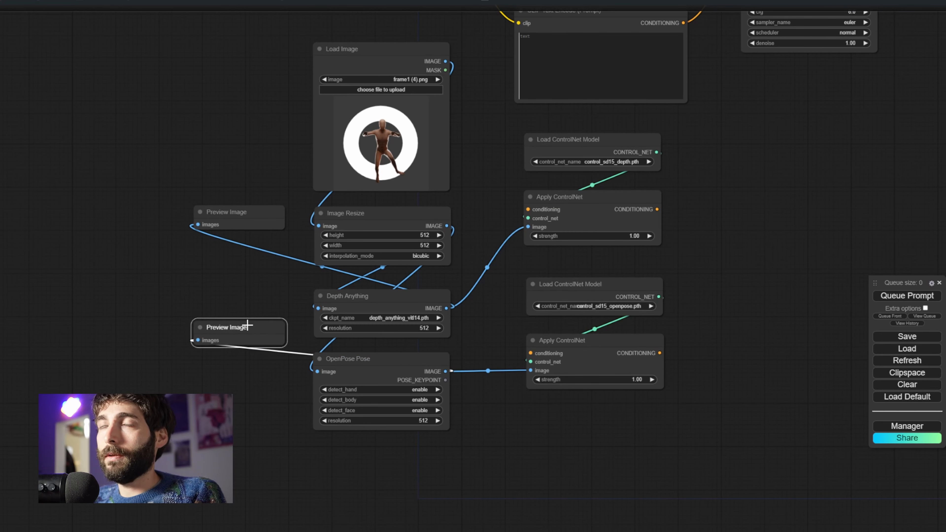
click(241, 390)
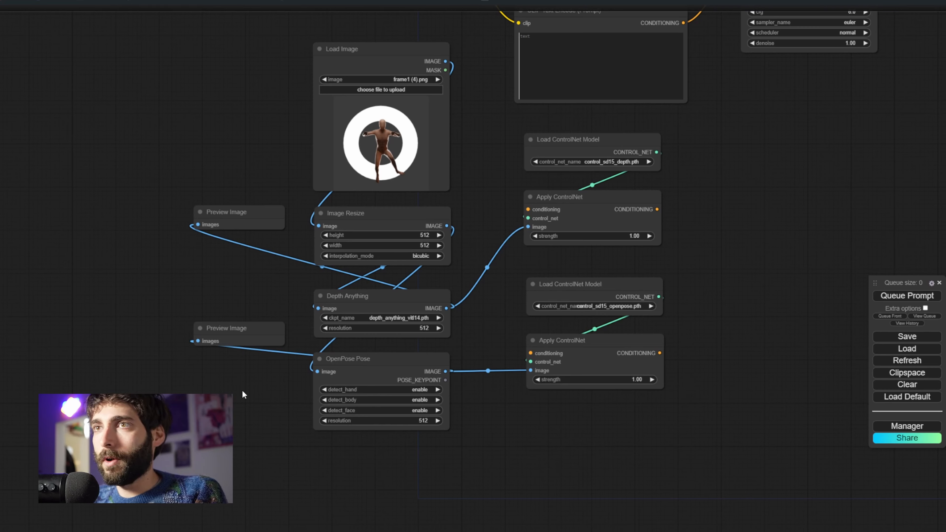
click(233, 209)
drag(233, 208, 232, 204)
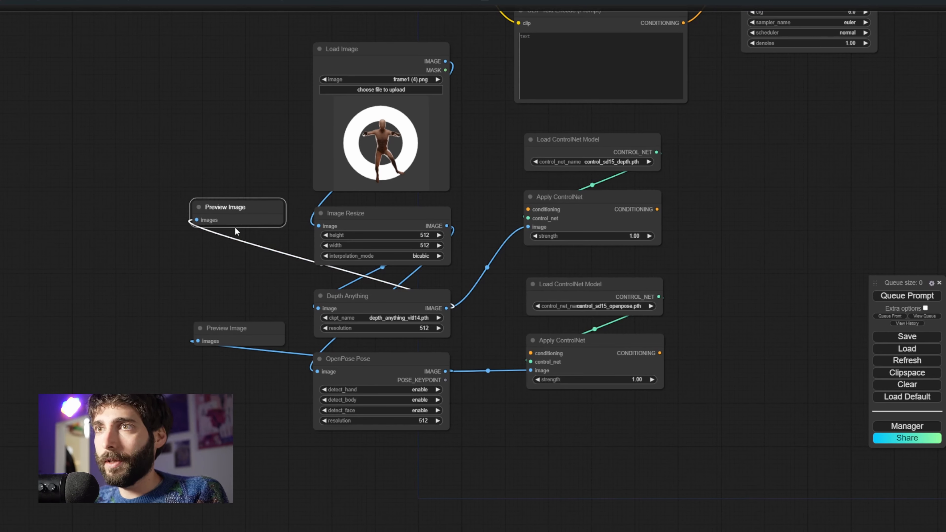
click(224, 327)
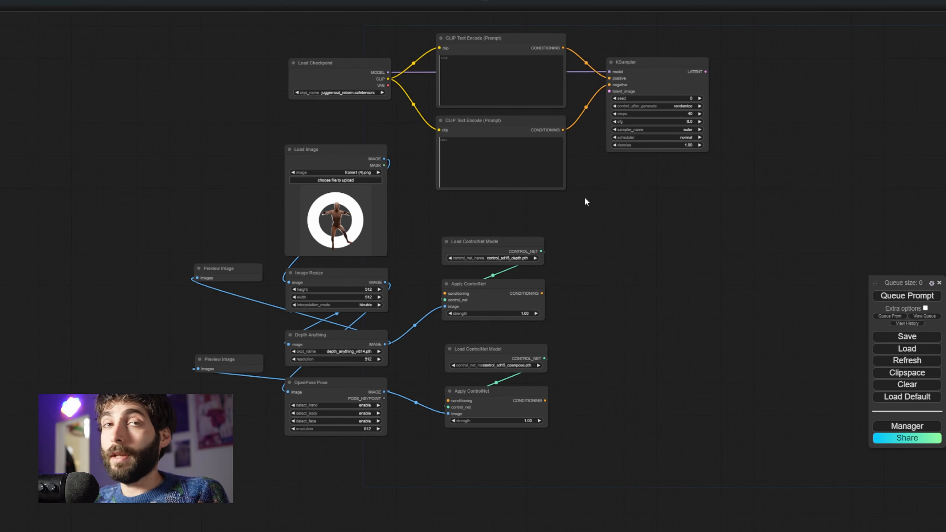
Route the upper prompt's conditioning through the depth Apply ControlNet and the openpose Apply ControlNet into the KSampler's positive input
drag(562, 48, 444, 293)
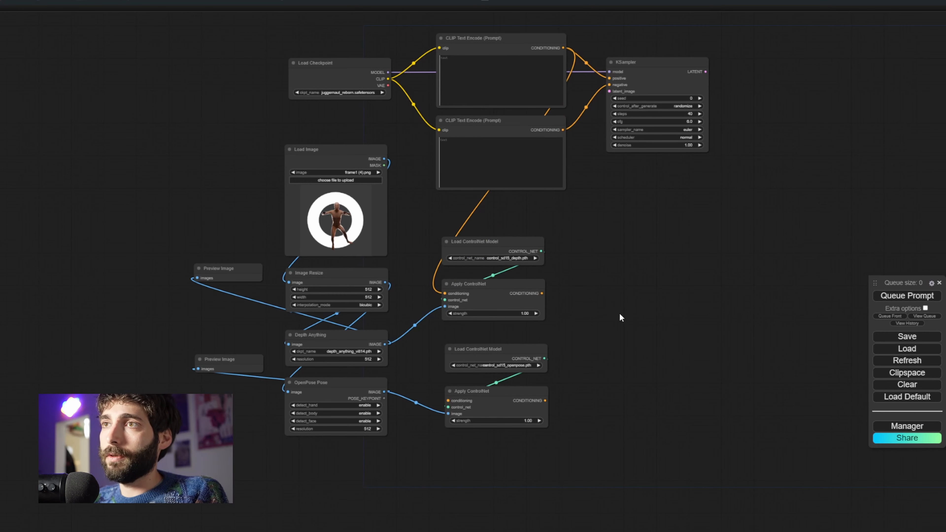
drag(542, 293, 447, 401)
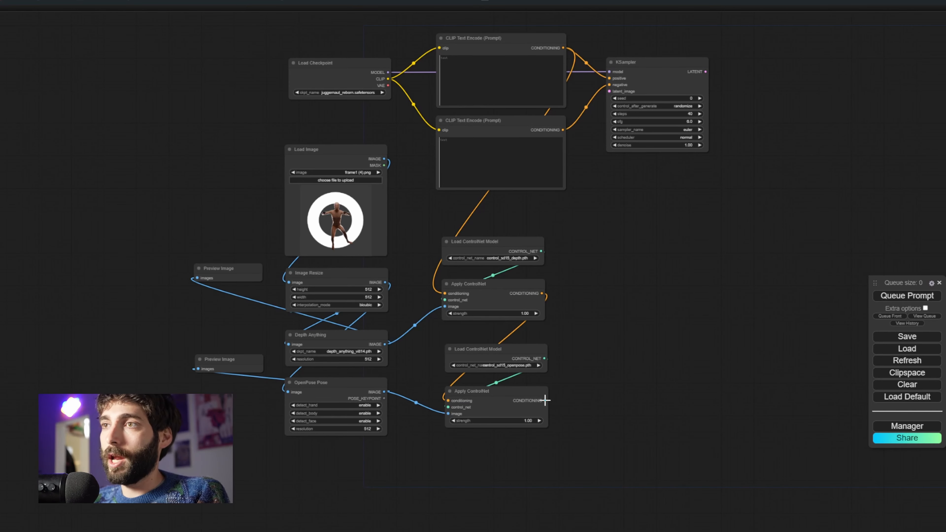
drag(545, 400, 609, 78)
Add a VAE Encode node above the depth Load ControlNet Model node and feed the resized image into its pixels input
scroll(505, 163, up, 8)
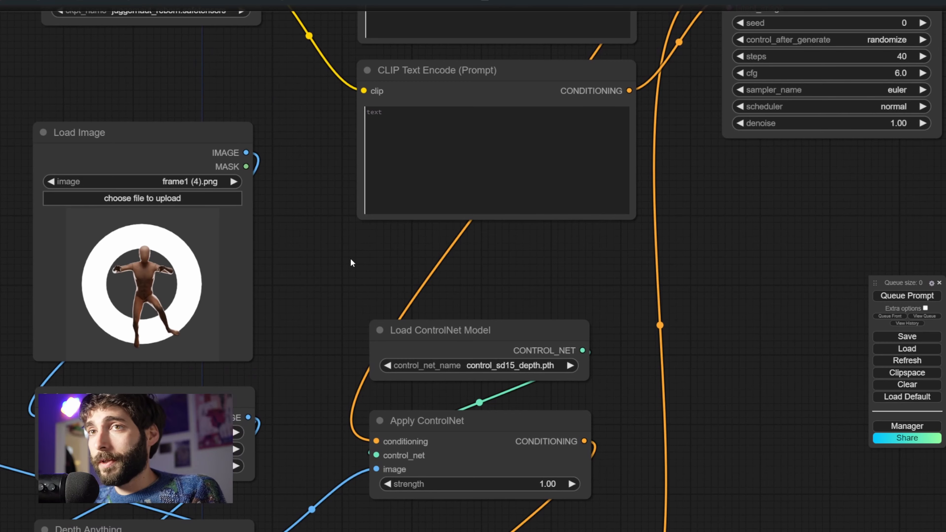
double_click(368, 262)
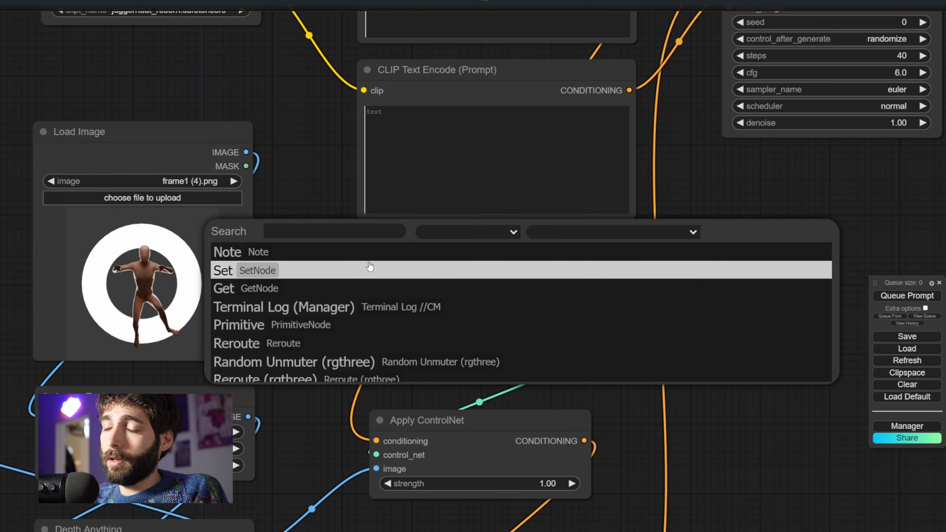
text(vae encode)
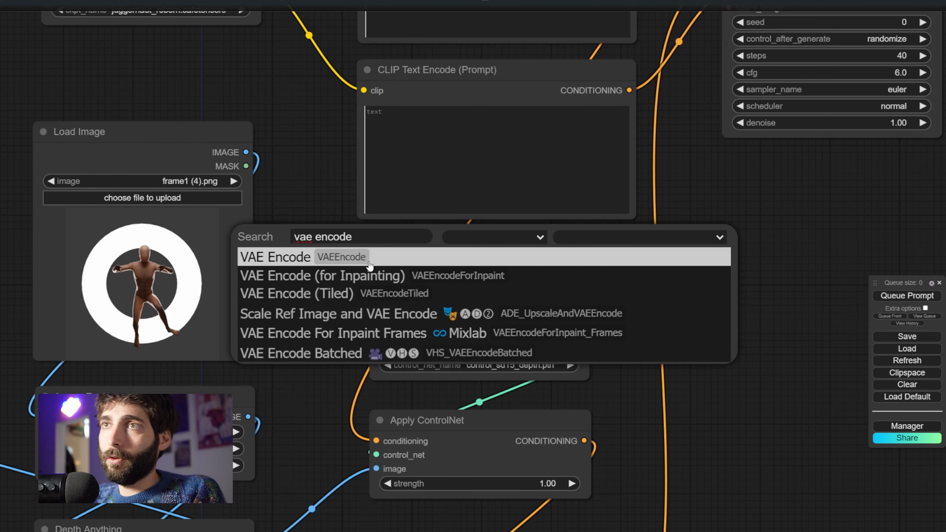
click(368, 260)
drag(251, 416, 420, 273)
drag(614, 289, 558, 400)
Connect the checkpoint's VAE to the VAE Encode node and its latent output to the KSampler's latent_image input
scroll(558, 399, down, 1)
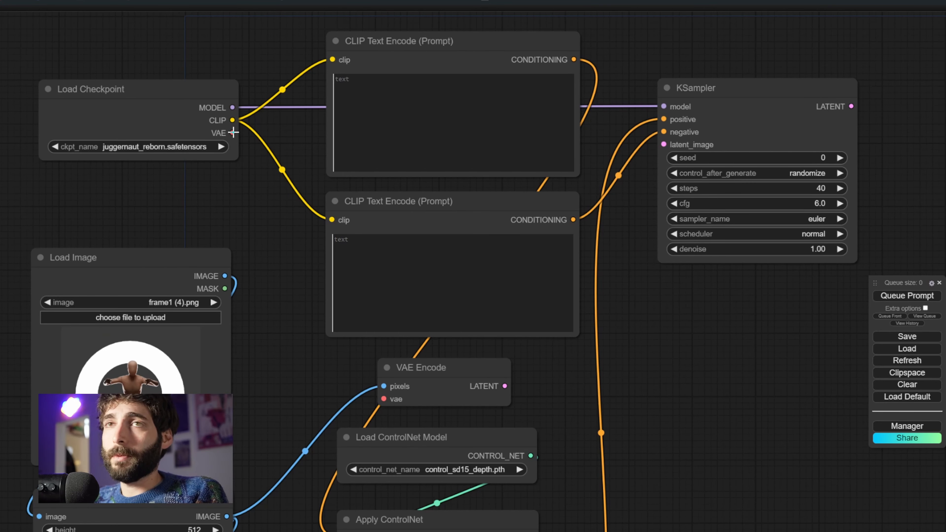
drag(233, 132, 386, 400)
drag(483, 406, 644, 164)
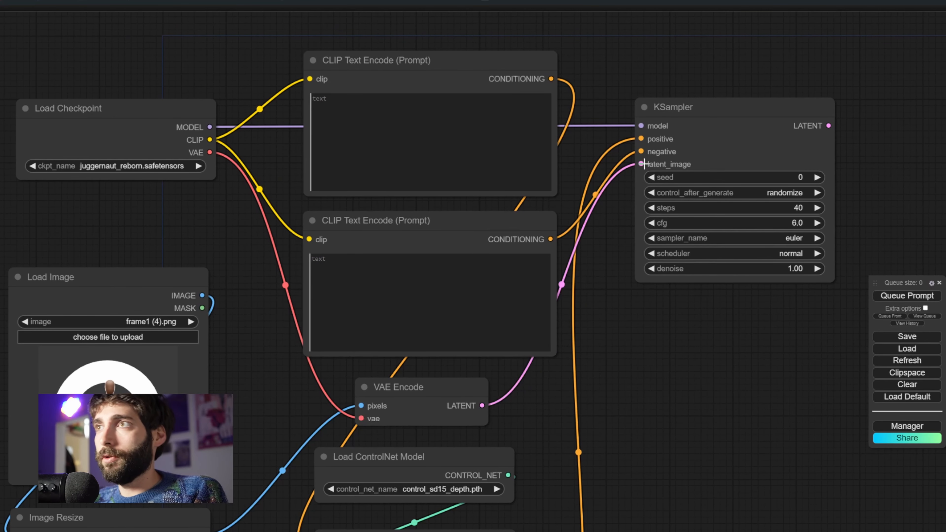
Add a VAE Decode node on the KSampler's latent output, connect the checkpoint's VAE to it, and send its image to a Preview Image node
drag(650, 159, 563, 337)
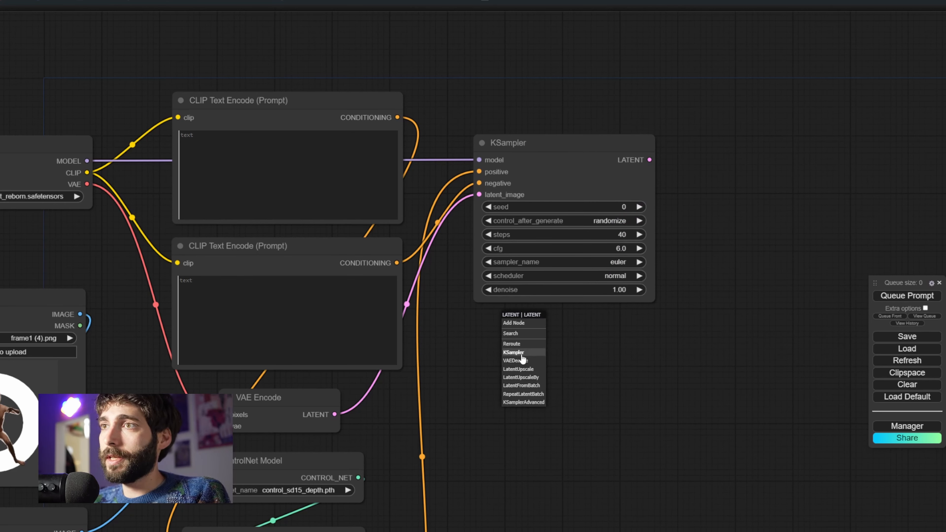
click(532, 361)
drag(87, 184, 514, 359)
drag(638, 353, 572, 152)
click(601, 211)
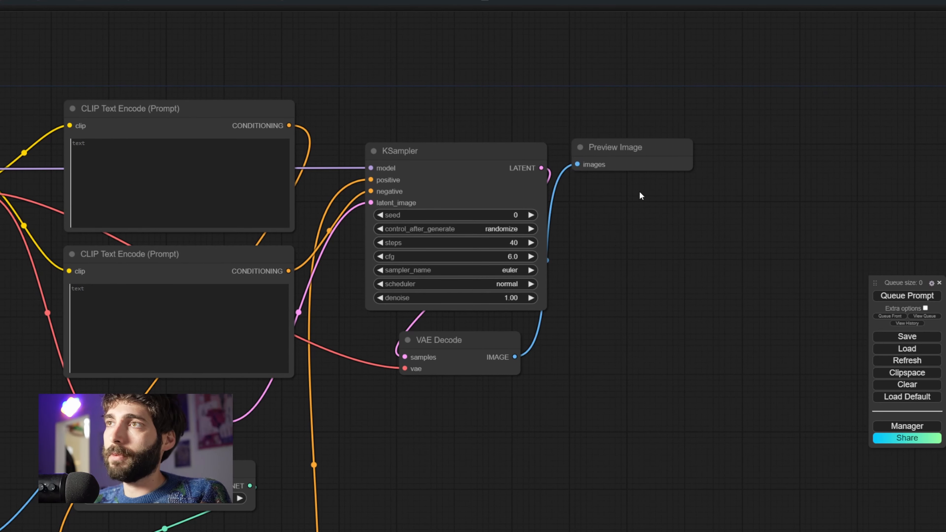
scroll(630, 270, down, 6)
drag(637, 300, 782, 159)
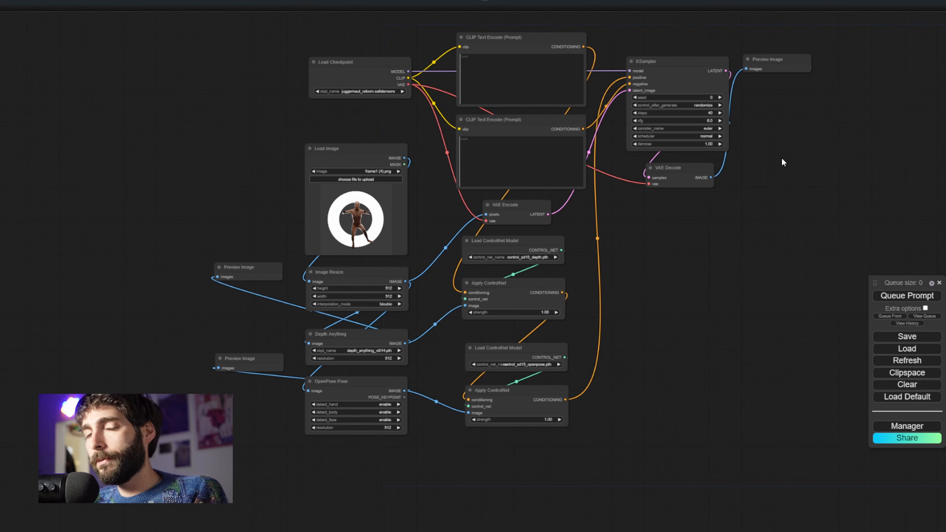
drag(781, 159, 779, 160)
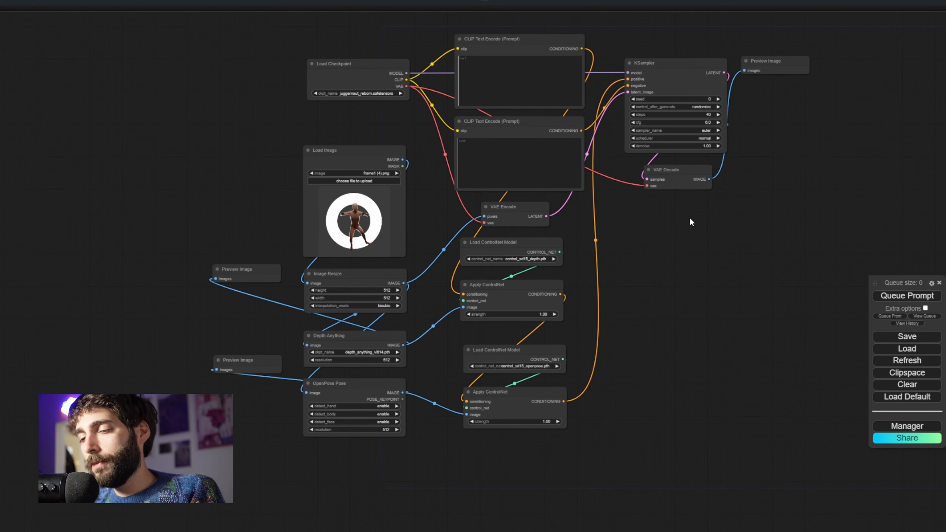
Enter "anime illustration of a young woman swimming underwater" as the positive prompt in the upper CLIP Text Encode node
click(511, 72)
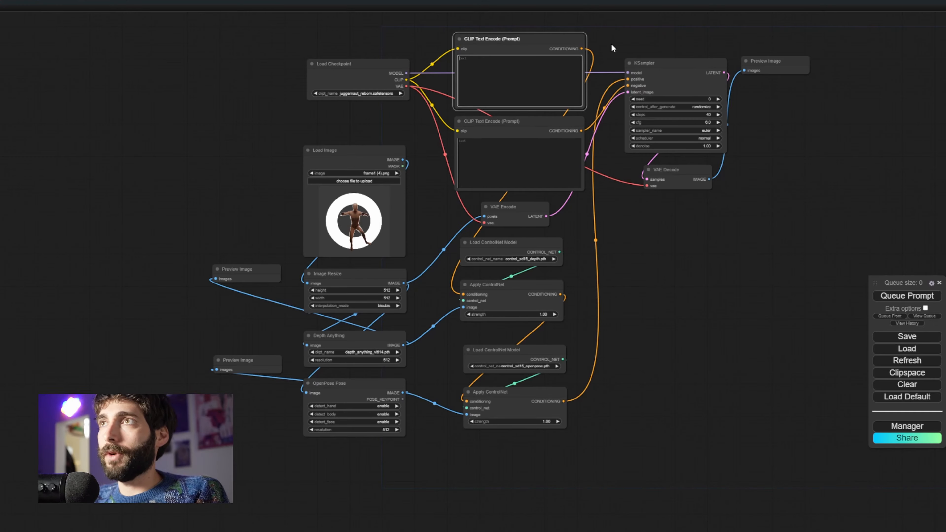
scroll(611, 43, up, 6)
text(a)
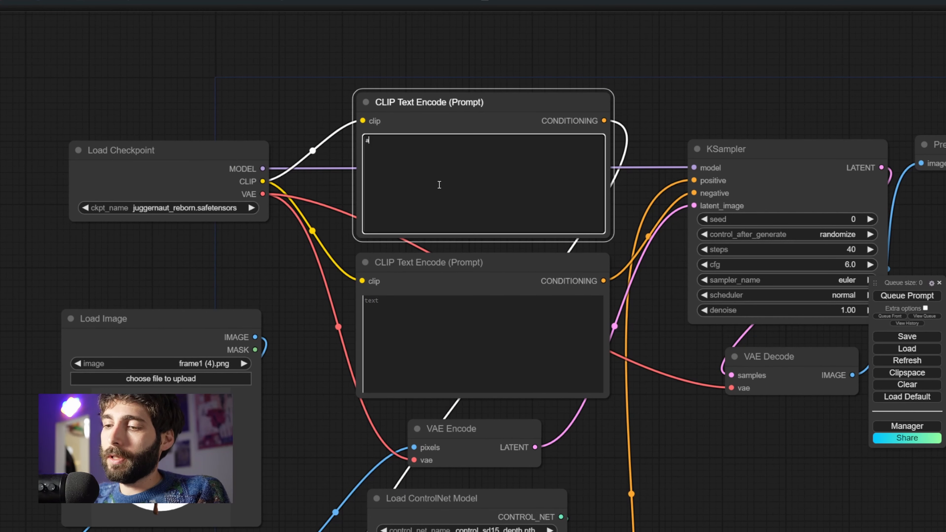
text(nime illustratio)
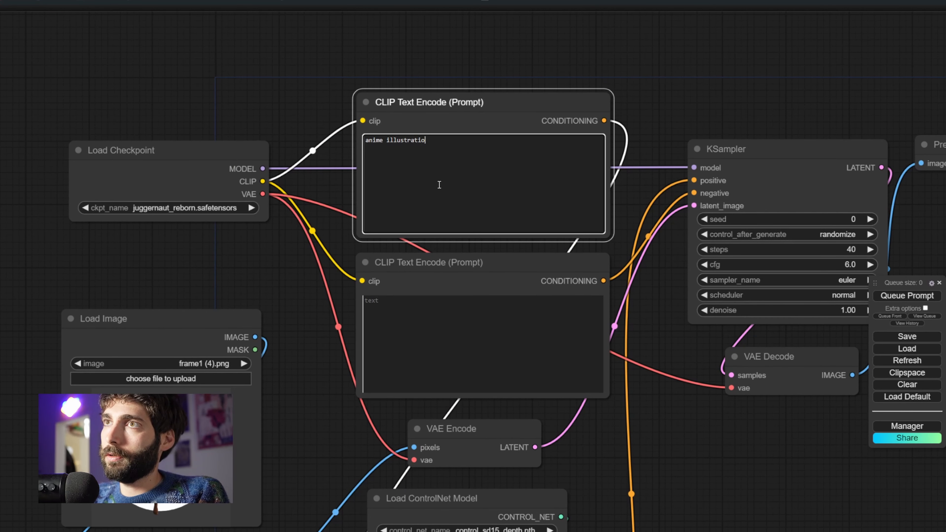
text(n of a young wom)
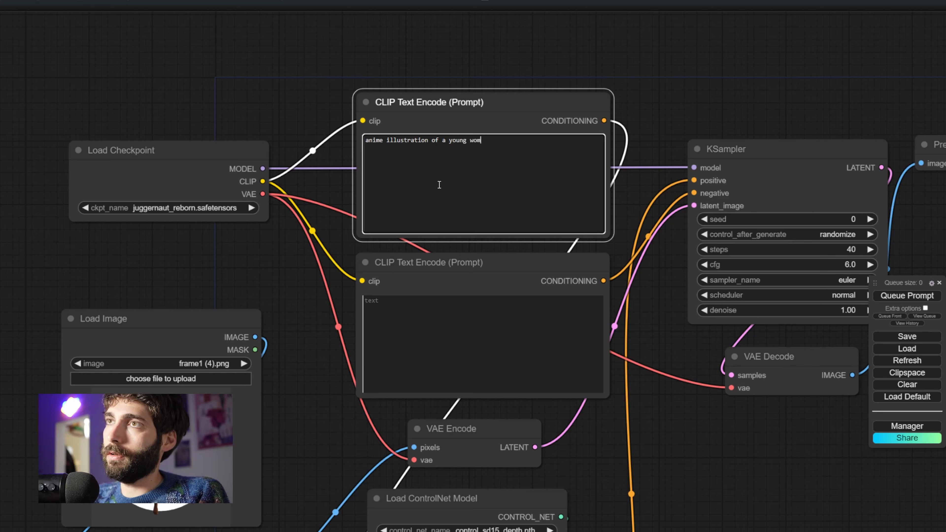
text(an swimm)
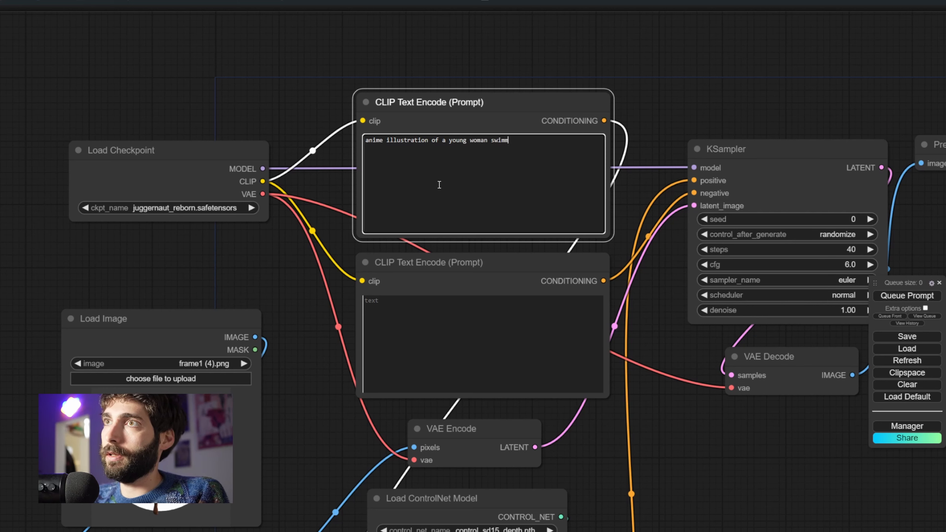
text(ing underwater)
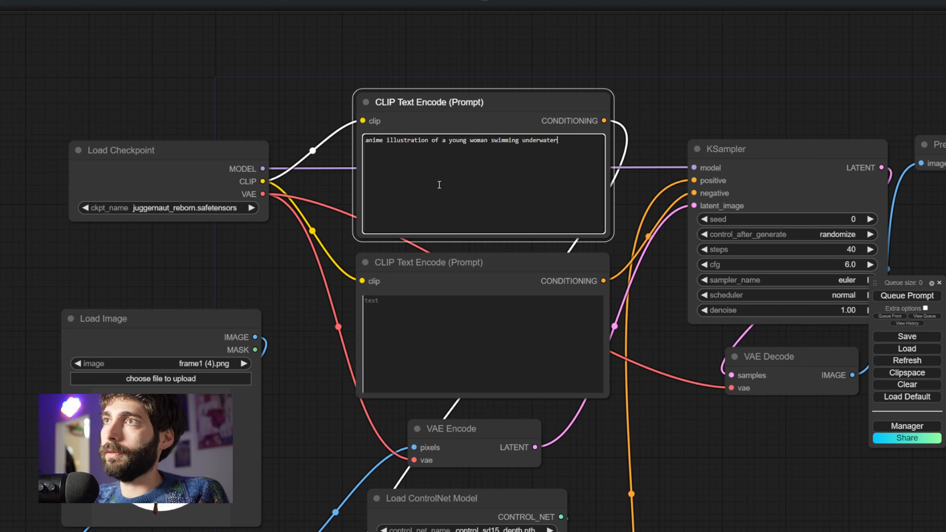
Enter "photo, render, 3d, nsfw, nude" as the negative prompt in the lower CLIP Text Encode node
click(462, 313)
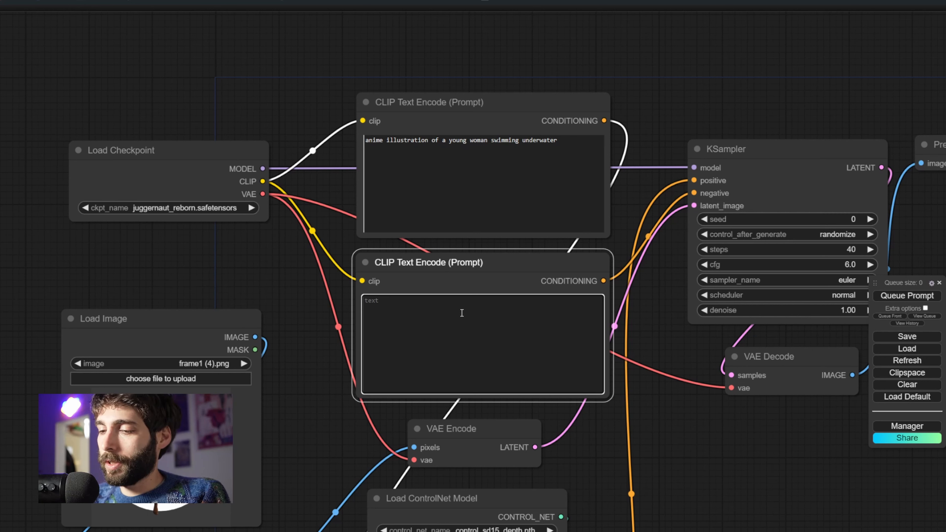
text(photo, ren)
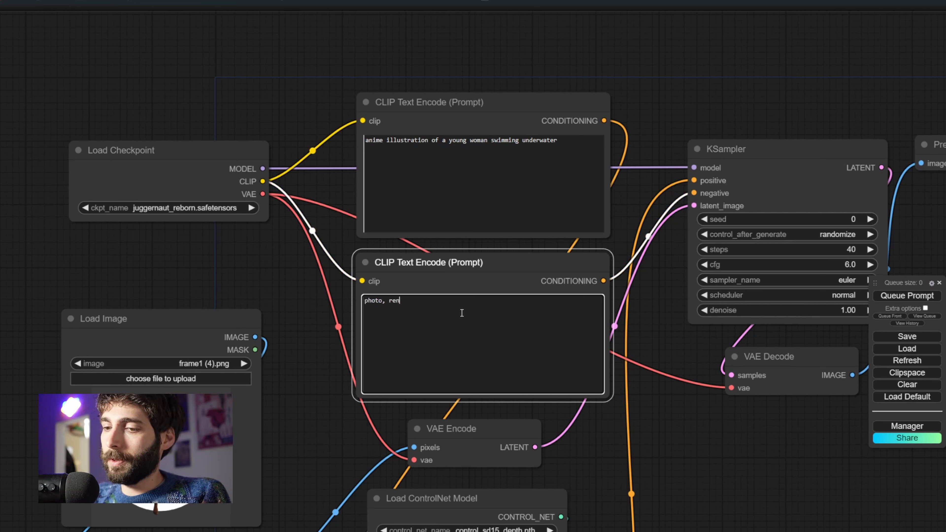
text(der, 3d, nsf)
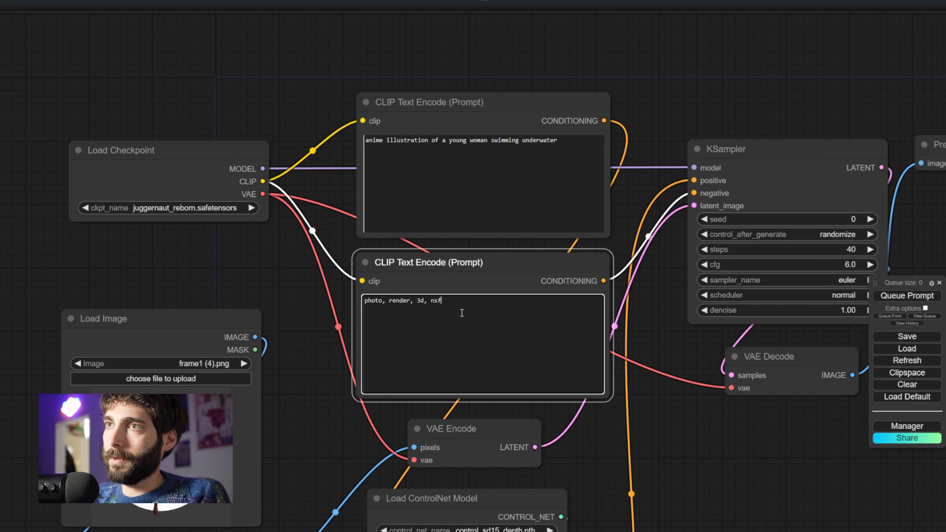
text(w, nude)
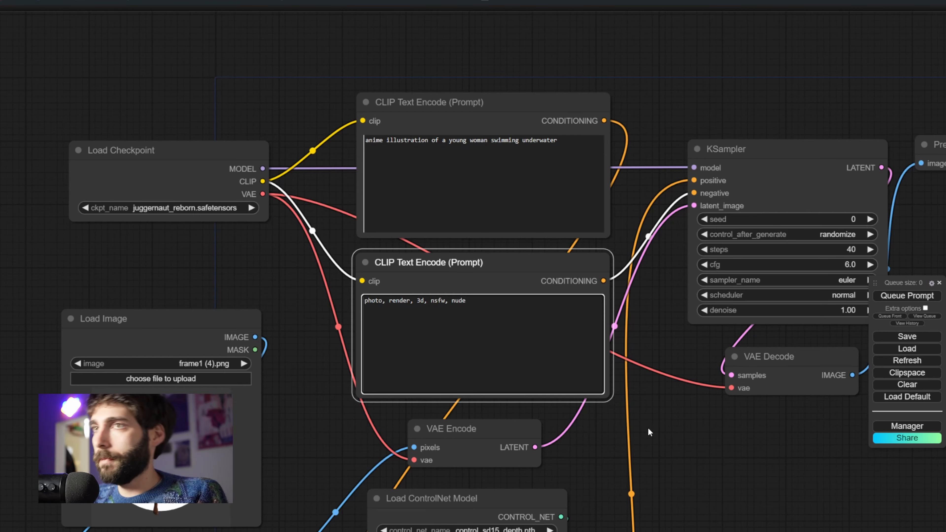
click(650, 430)
Add an IPAdapter Advanced node and place it in the empty space above the positive prompt node
scroll(689, 430, down, 5)
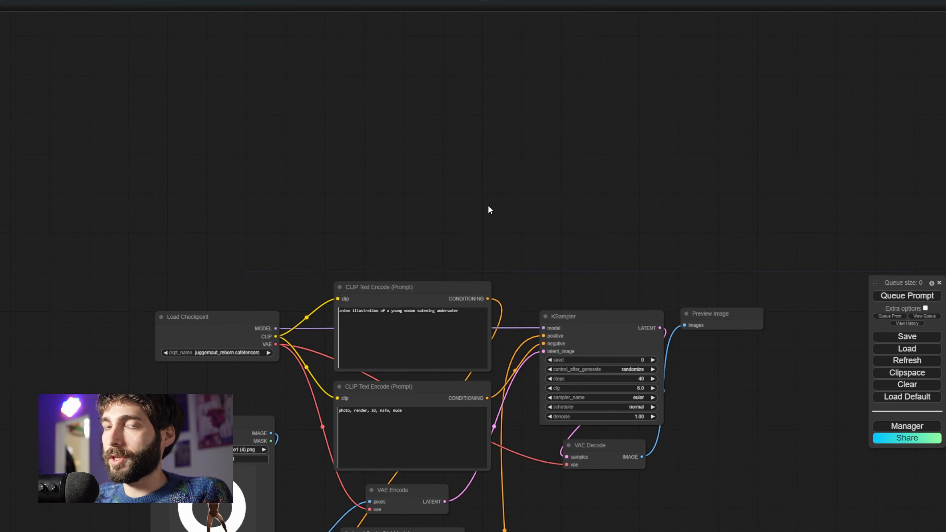
drag(465, 209, 479, 236)
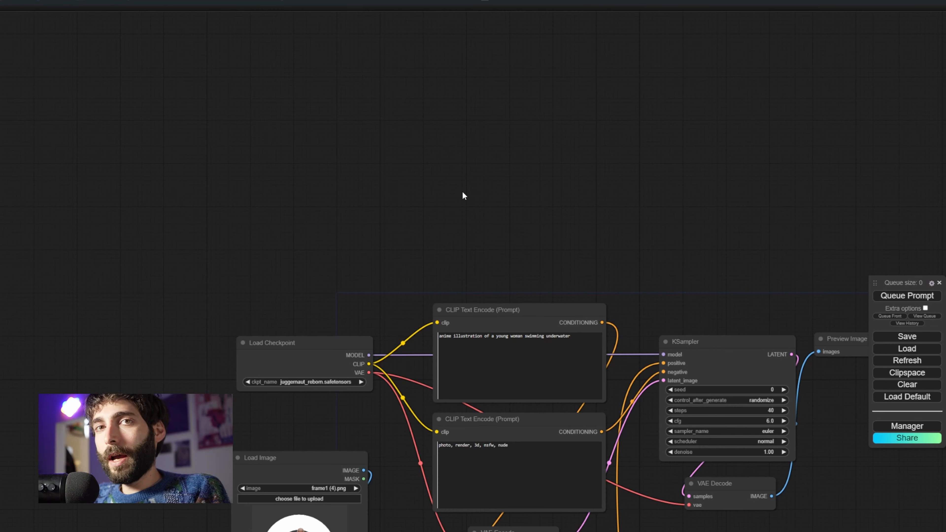
double_click(462, 191)
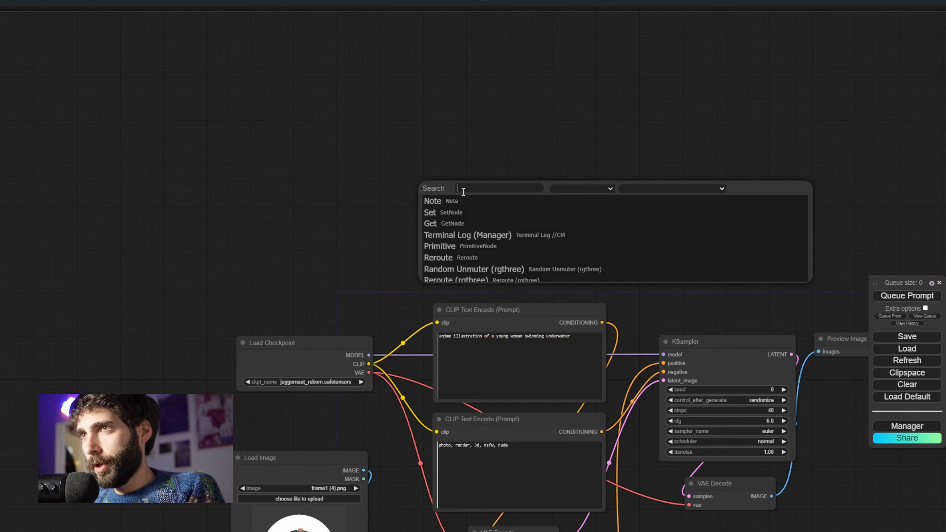
text(ipadapter adv)
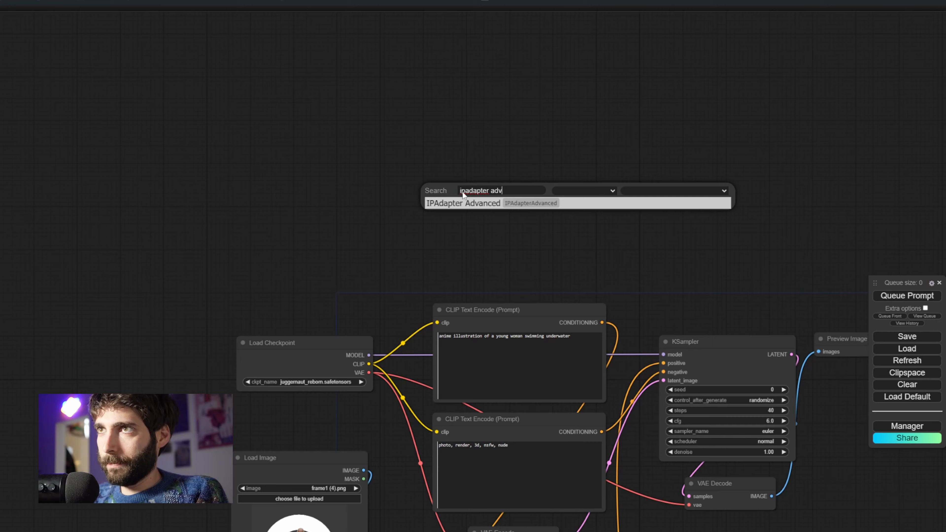
key(Return)
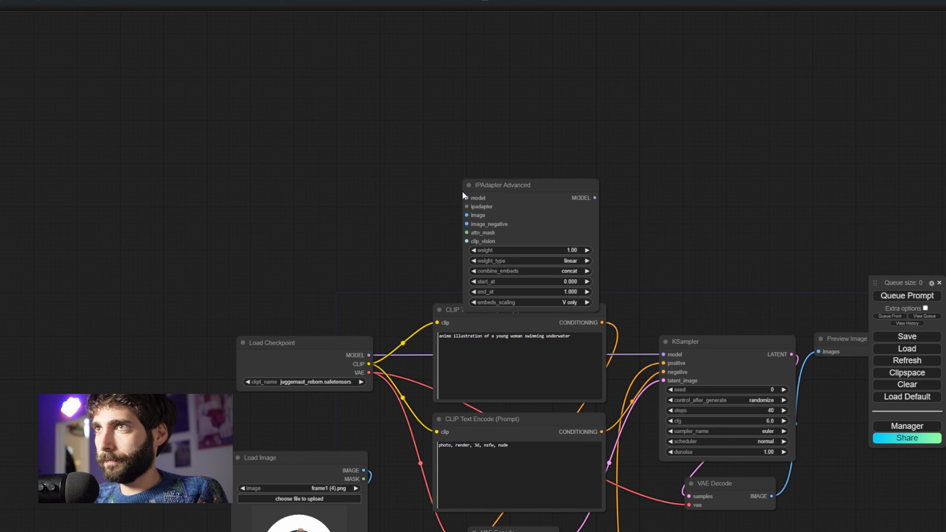
drag(505, 191, 487, 136)
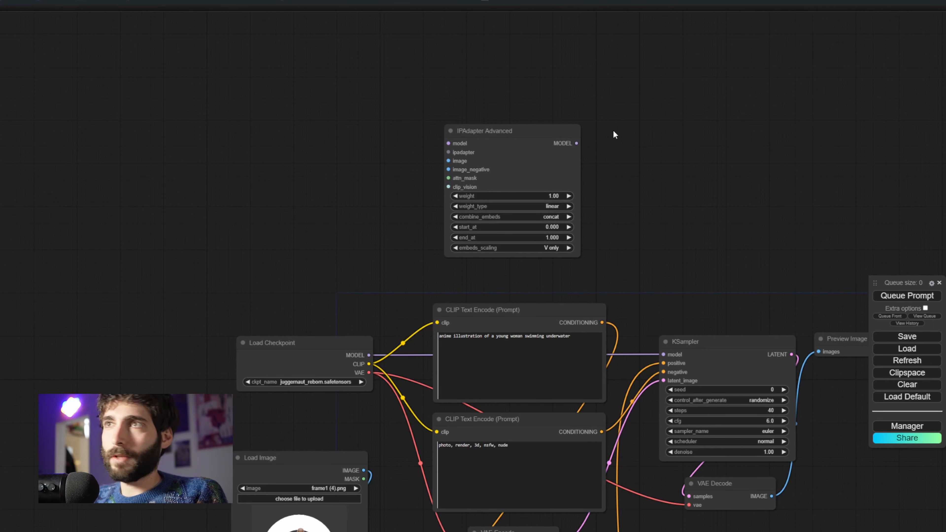
Add an IPAdapter Unified Loader node above IPAdapter Advanced and feed it the Load Checkpoint's model
drag(450, 57, 459, 113)
double_click(454, 111)
text(unified lo)
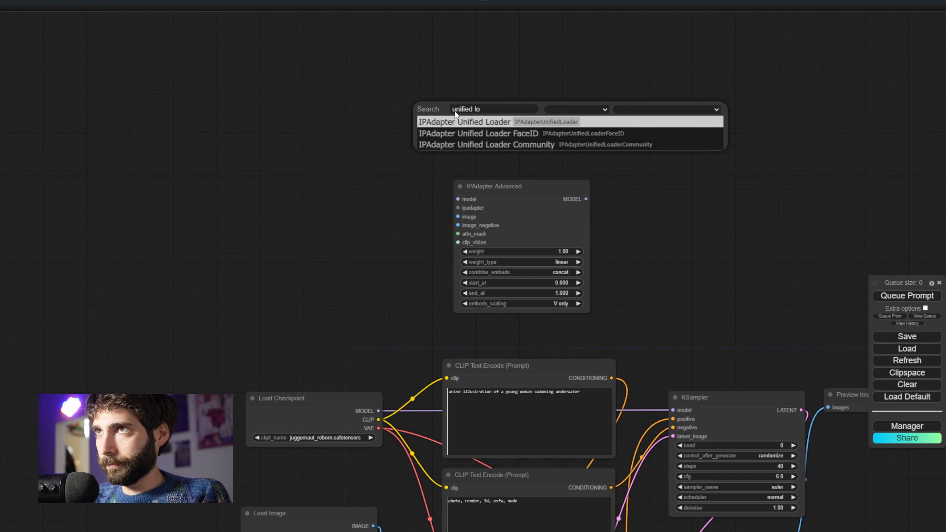
key(Return)
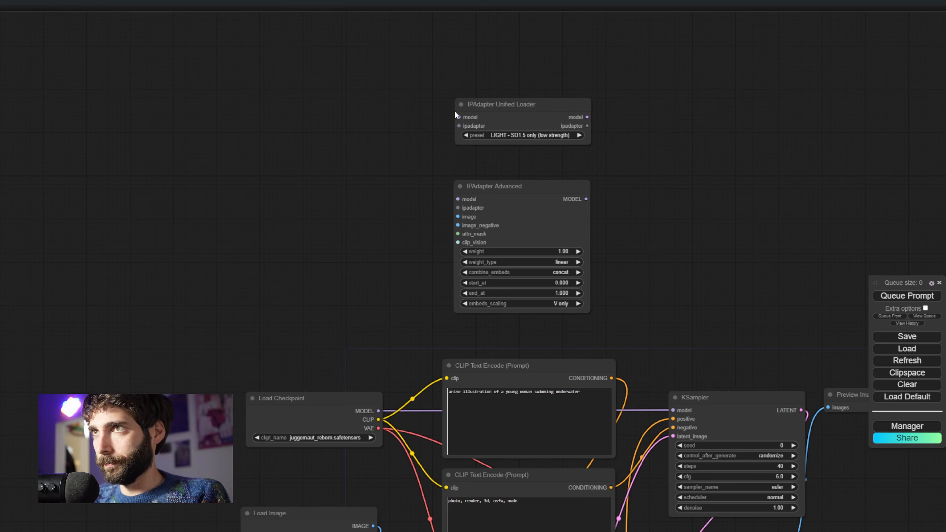
drag(378, 410, 451, 135)
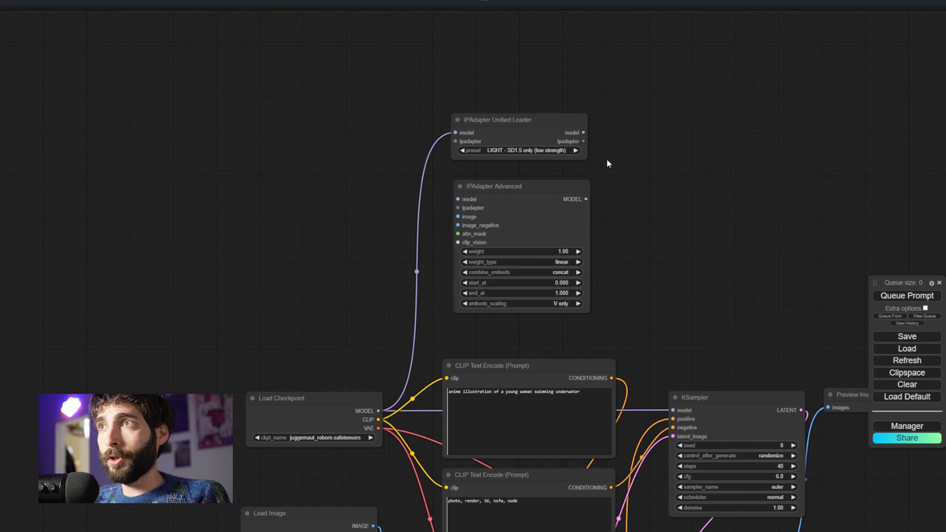
Connect the Unified Loader's model and ipadapter outputs to IPAdapter Advanced, and send the latter's model output to the KSampler
drag(583, 132, 513, 215)
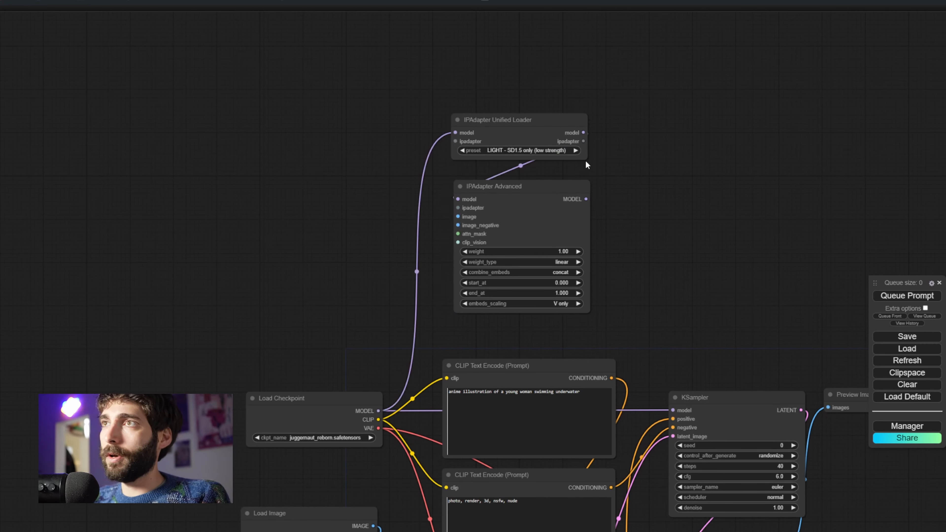
drag(582, 141, 458, 207)
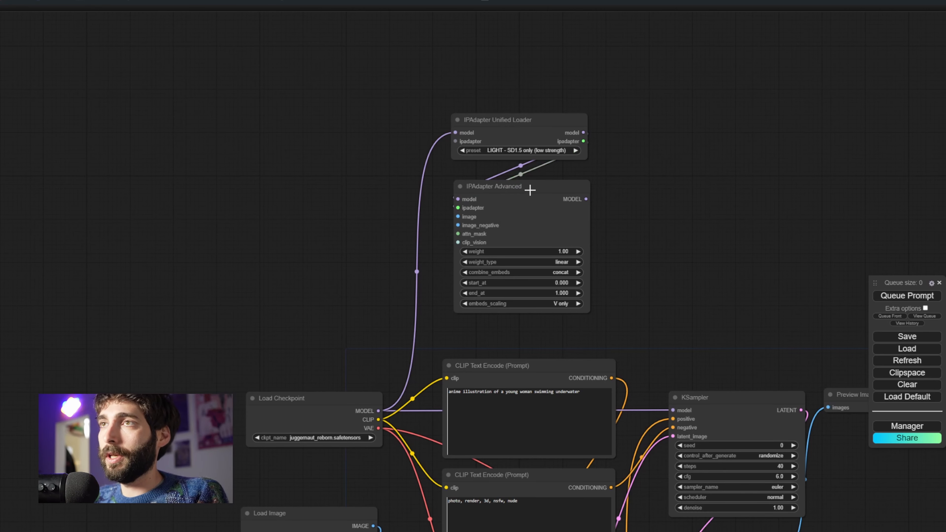
click(530, 189)
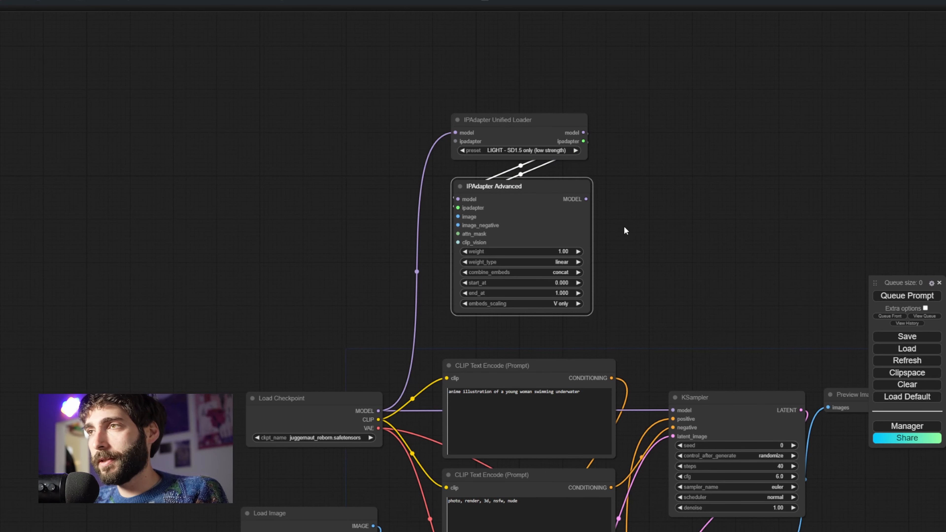
click(625, 231)
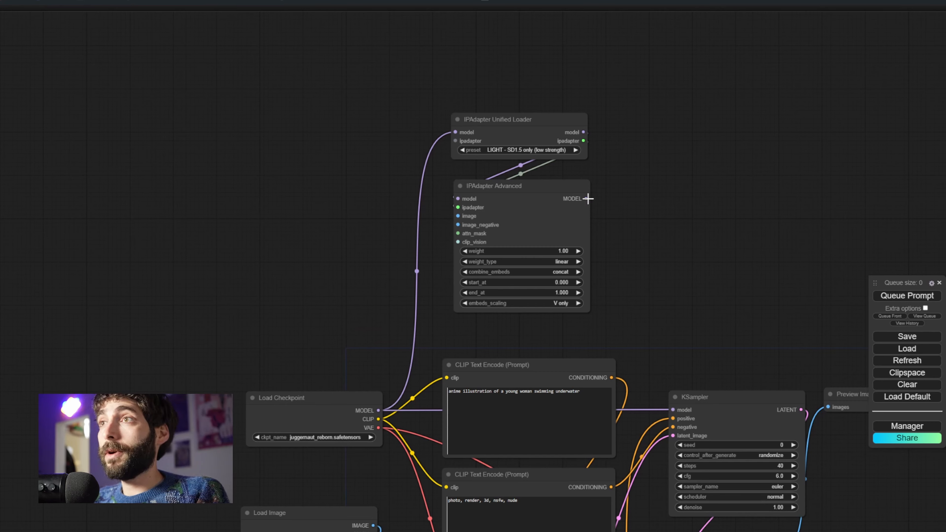
drag(586, 199, 668, 410)
Add a Load Image node beside IPAdapter Advanced and connect its image output to that node's image input
double_click(285, 202)
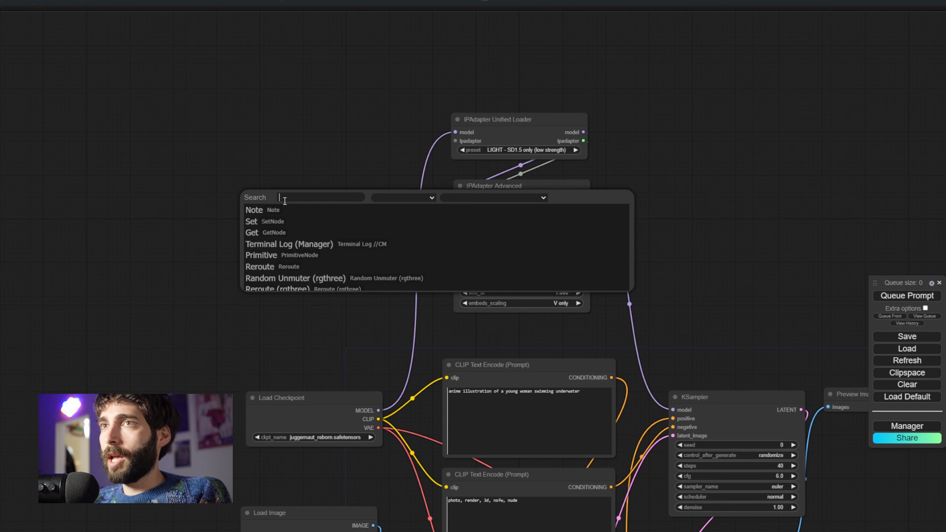
text(load image)
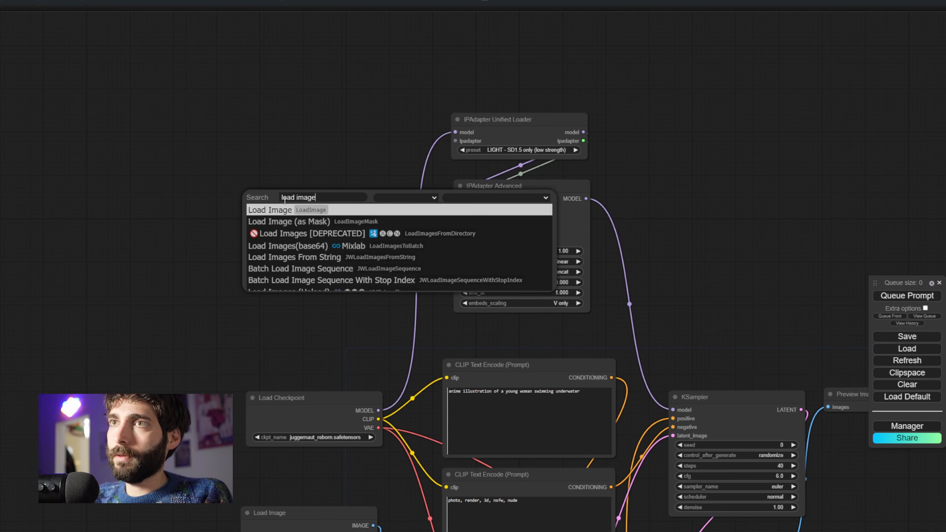
key(Return)
drag(329, 194, 302, 192)
drag(391, 204, 458, 215)
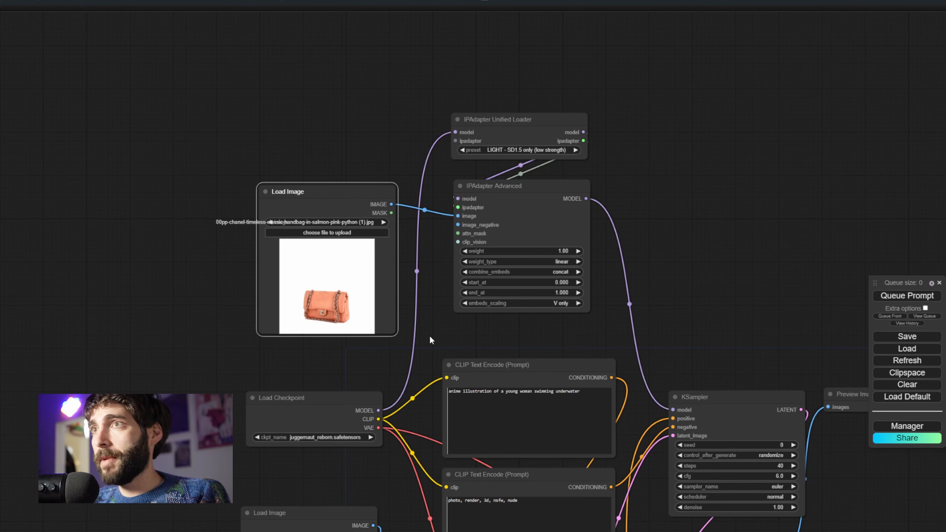
Set the IPAdapter Unified Loader preset to PLUS (high strength) and the IPAdapter Advanced weight type to style transfer
scroll(593, 175, up, 2)
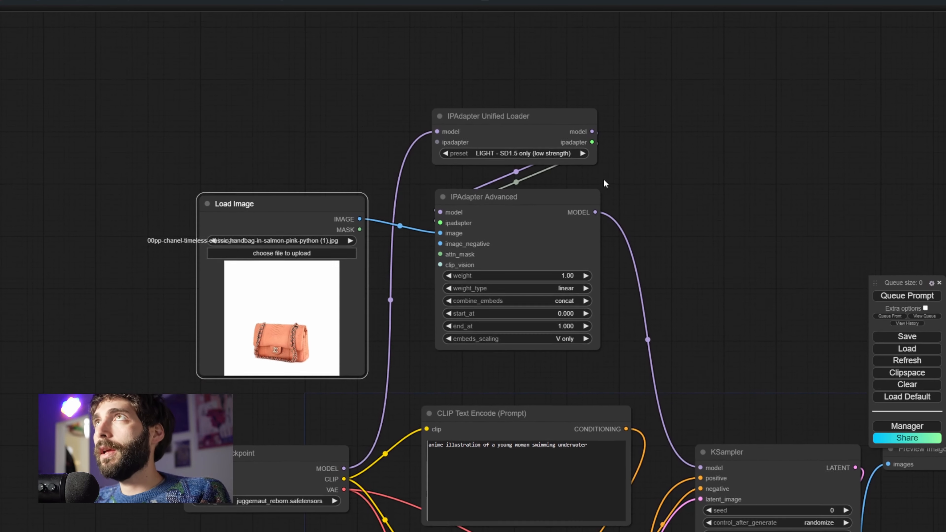
drag(603, 180, 603, 176)
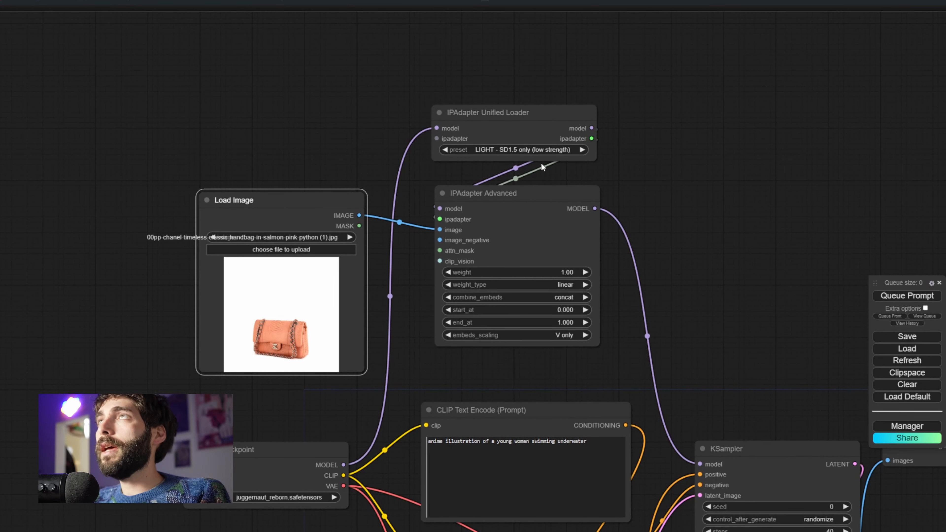
click(533, 149)
click(585, 183)
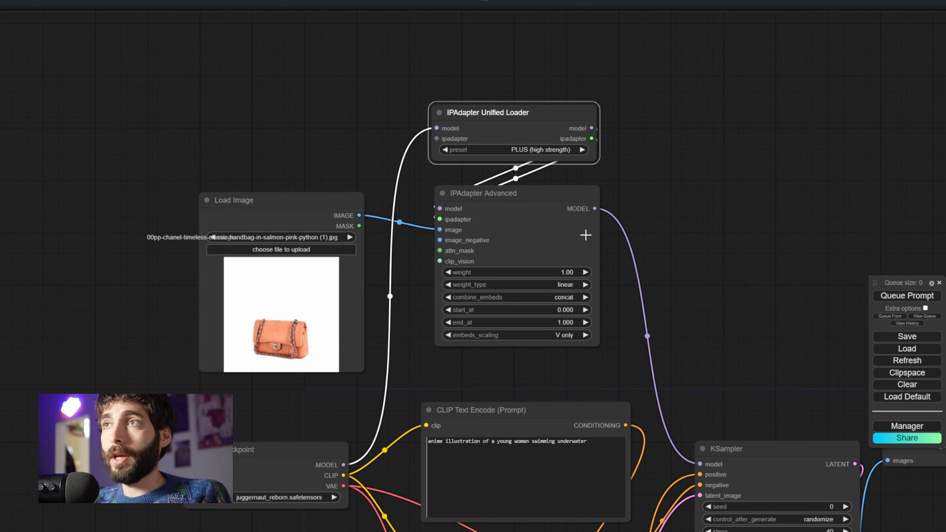
click(604, 295)
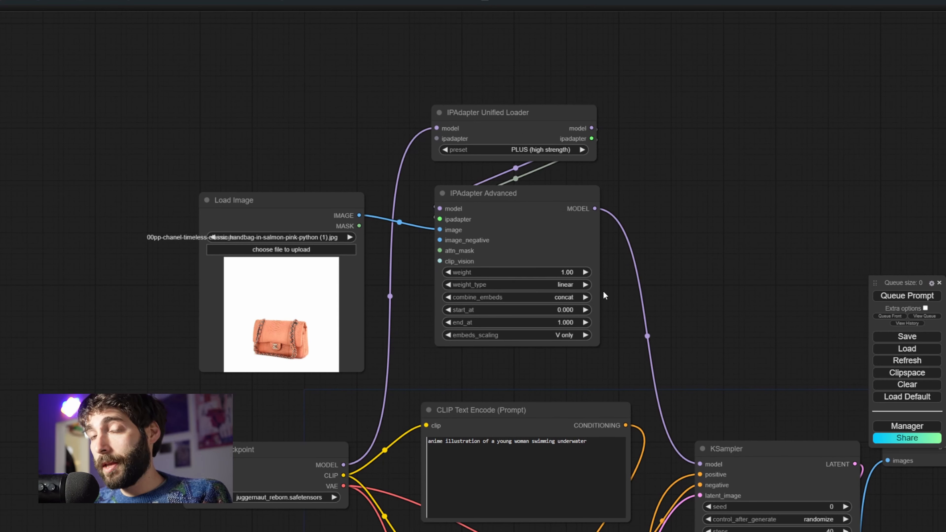
click(559, 287)
click(594, 387)
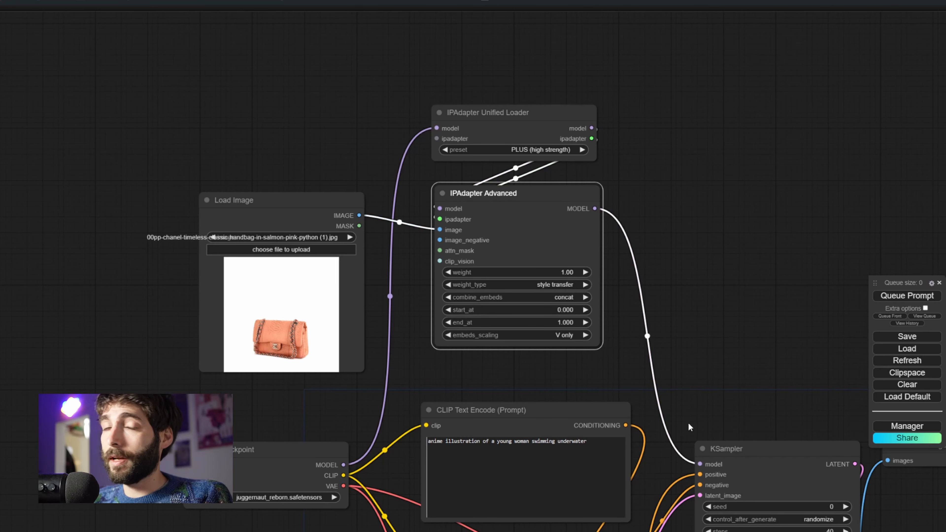
Load the pastel anime portrait of the white-haired girl as the IPAdapter's reference image and run the workflow
mouse_move(286, 314)
mouse_down()
mouse_move(286, 330)
mouse_move(276, 315)
mouse_up()
click(238, 151)
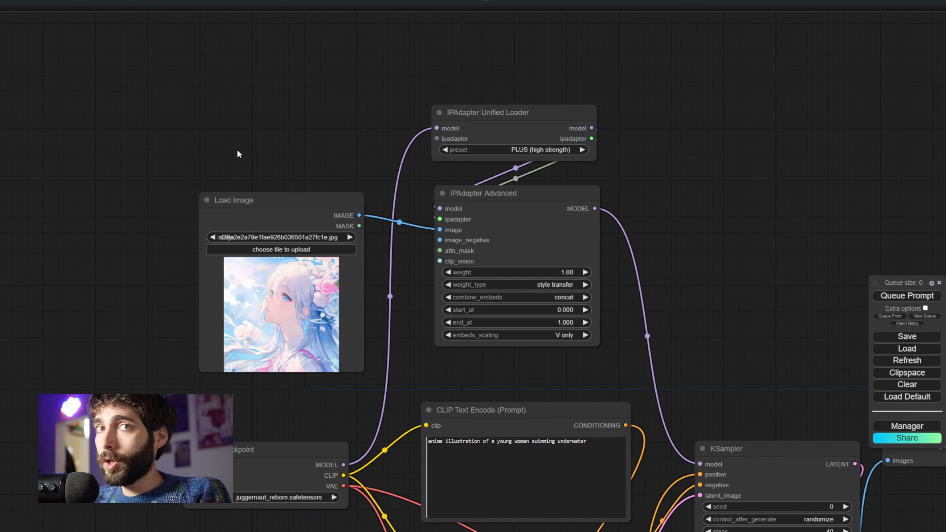
scroll(237, 151, down, 5)
click(899, 296)
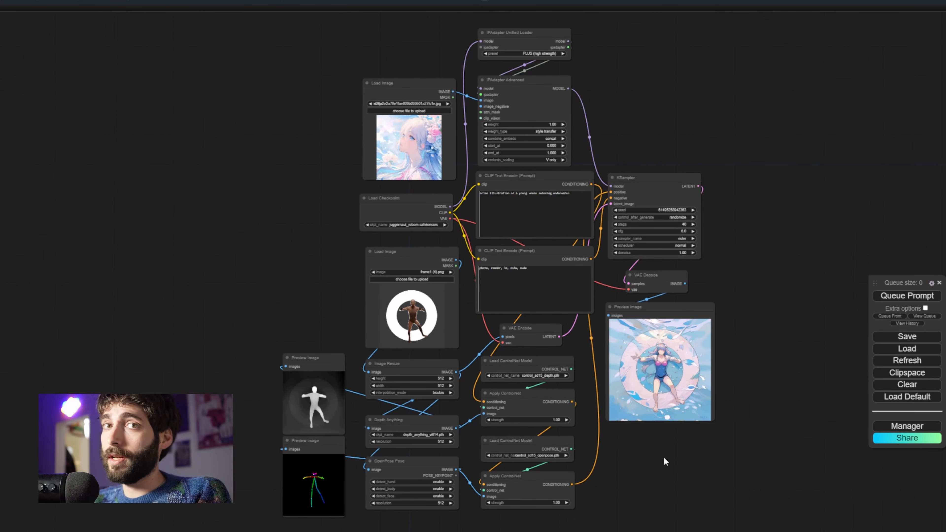
Examine the generated swimmer image, run the workflow again for a new variation, and review it in the Preview Image node
scroll(664, 458, up, 10)
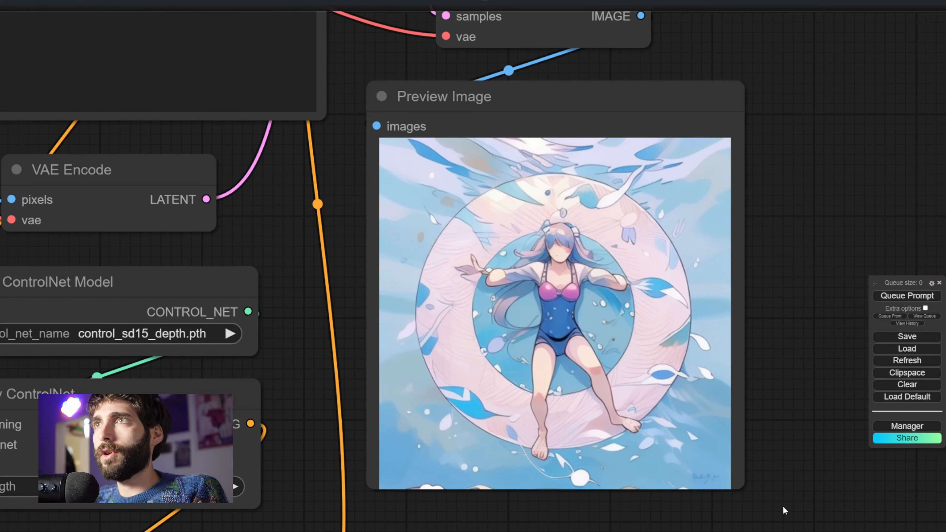
scroll(764, 381, down, 3)
drag(765, 382, 733, 450)
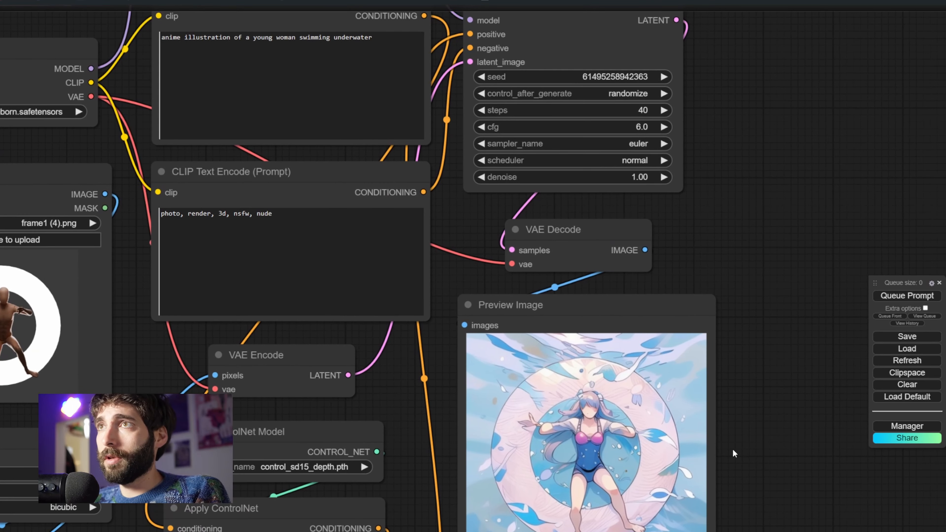
click(876, 296)
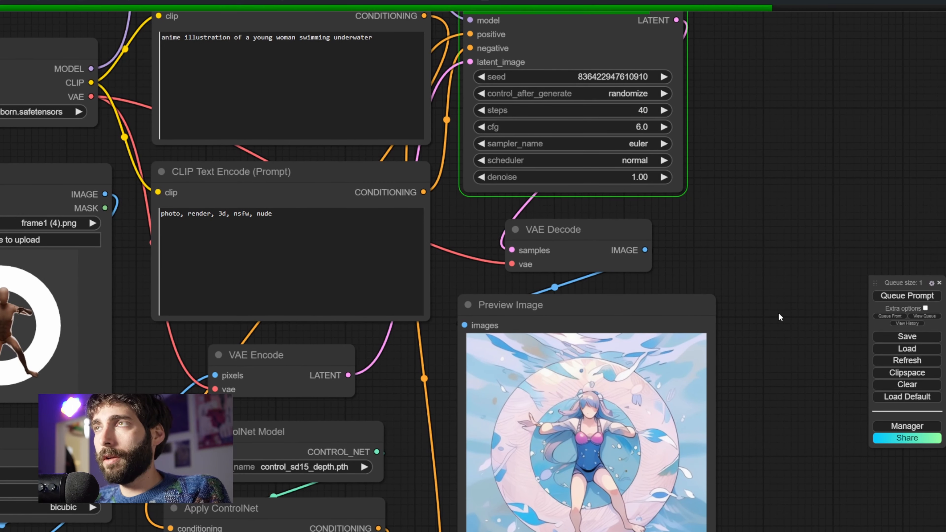
drag(778, 317, 765, 233)
scroll(764, 234, up, 1)
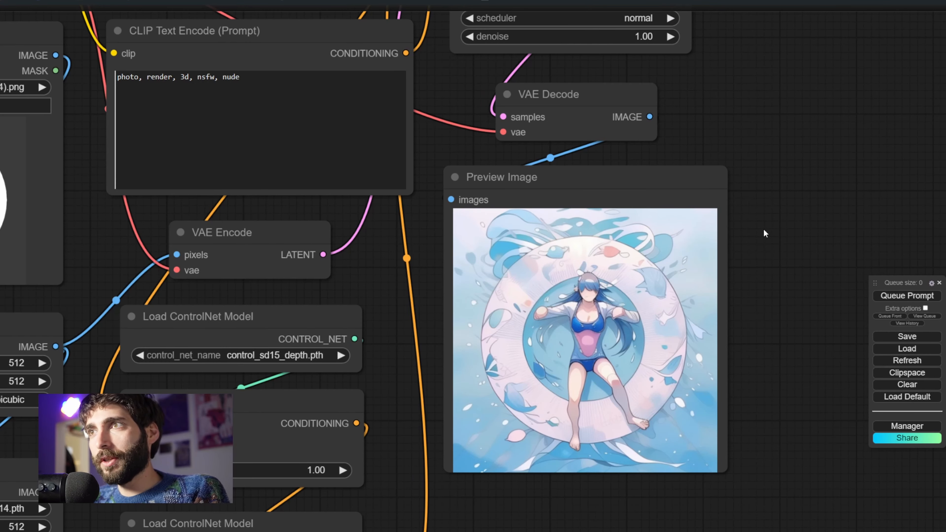
Save the previewed image as frame1 in the "reference Frames Images 2" folder
right_click(646, 233)
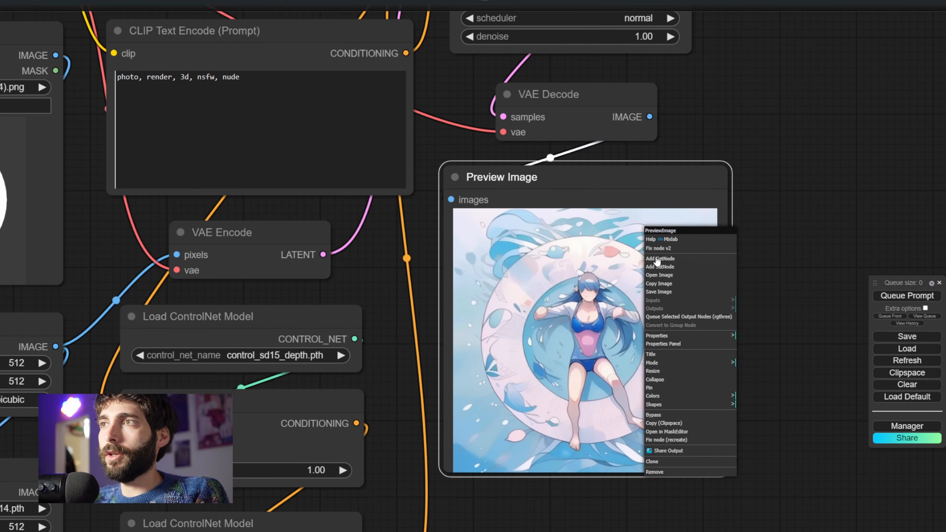
click(659, 292)
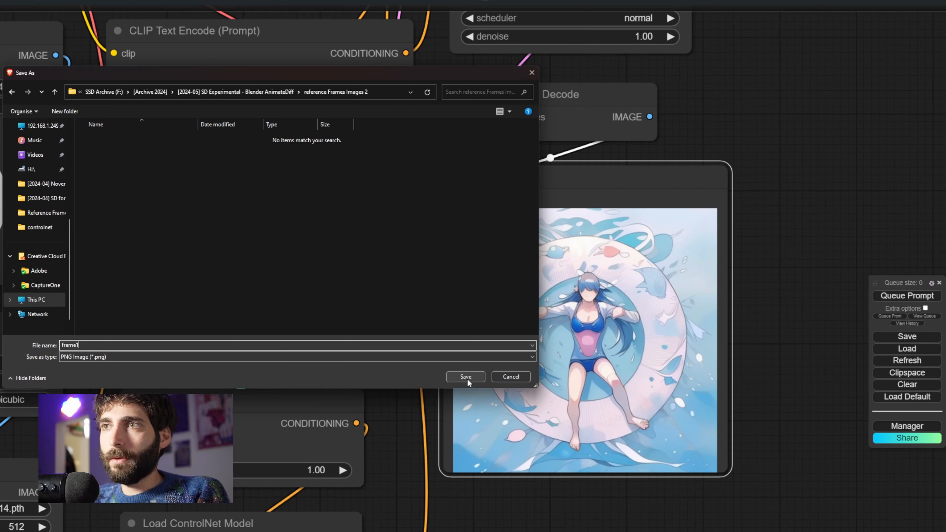
click(466, 376)
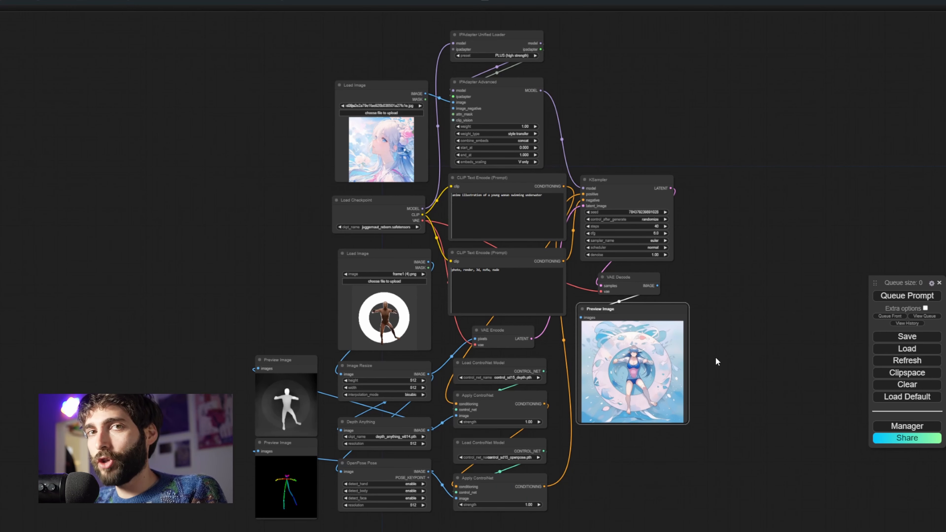
Set the IPAdapter Advanced weight type to linear
scroll(605, 163, up, 6)
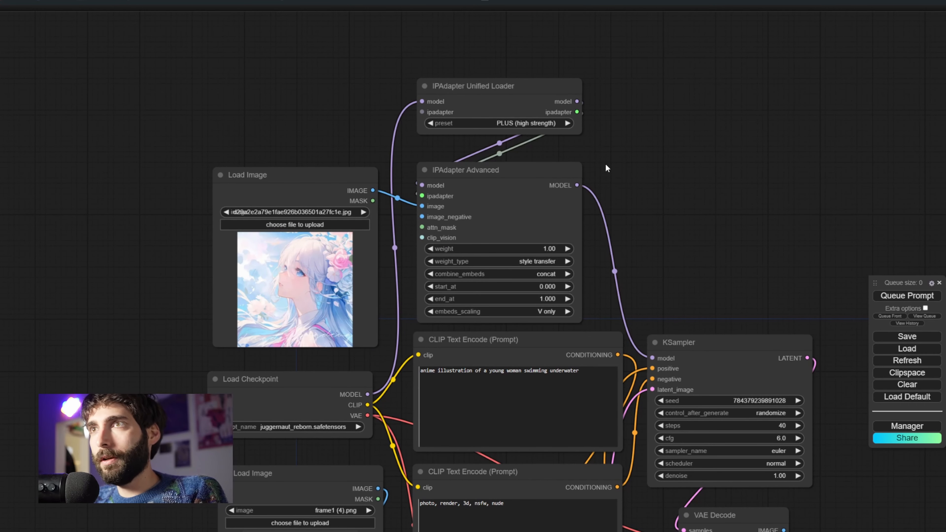
click(541, 261)
click(536, 262)
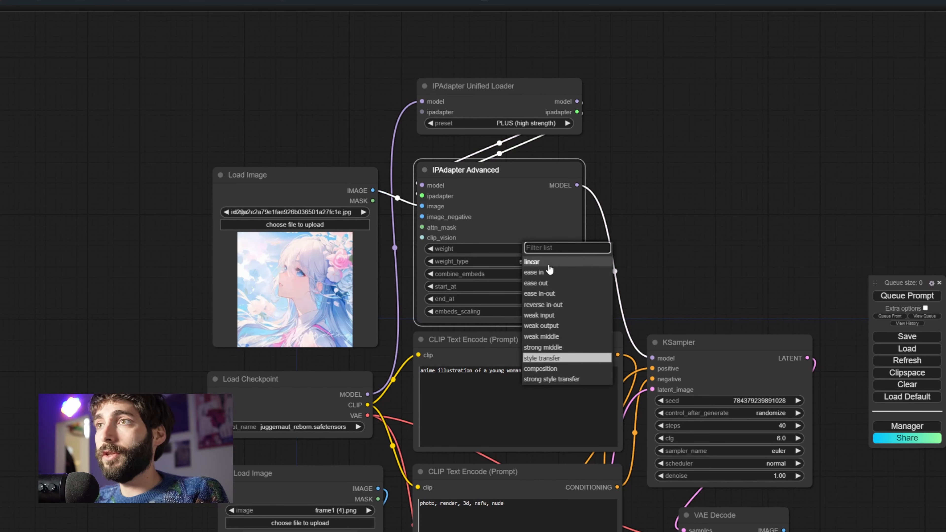
click(548, 263)
click(652, 265)
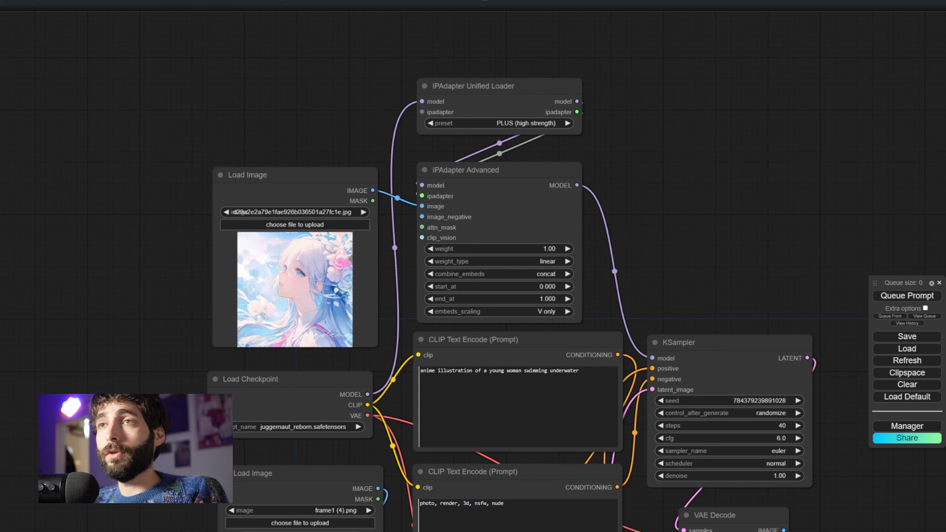
Load the saved frame1 illustration as the IPAdapter's reference and the Blender-rendered frame2 as the source image, and run the workflow
drag(335, 112, 298, 279)
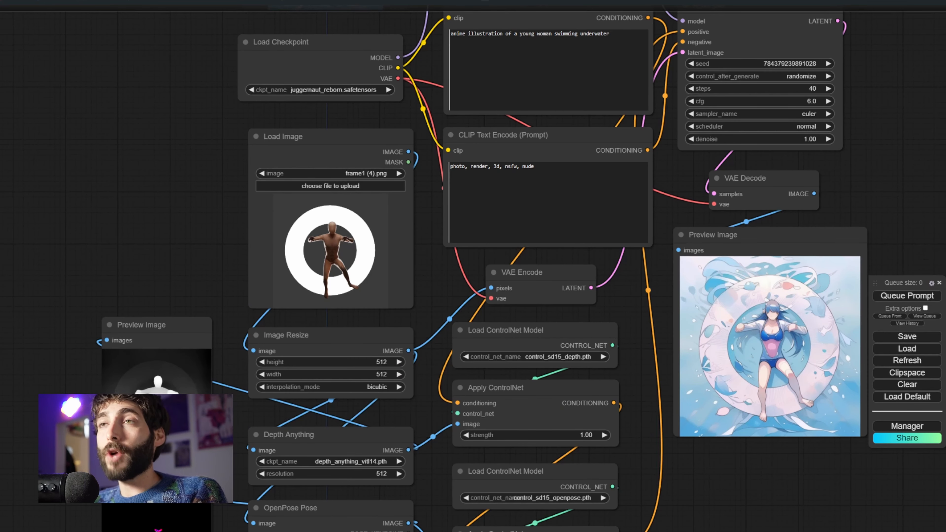
drag(247, 121, 334, 212)
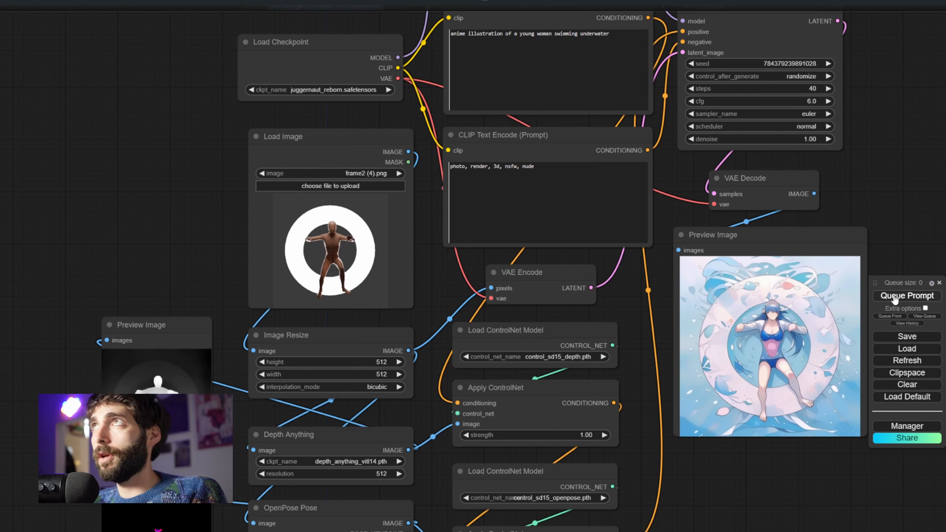
click(893, 297)
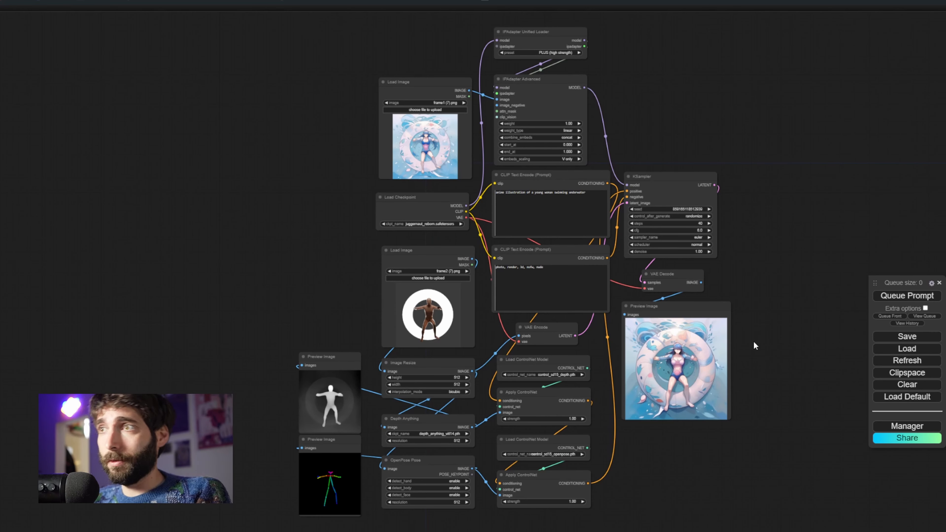
Save the newly generated preview image as frame2 in the "reference Frames Images 2" folder
right_click(673, 333)
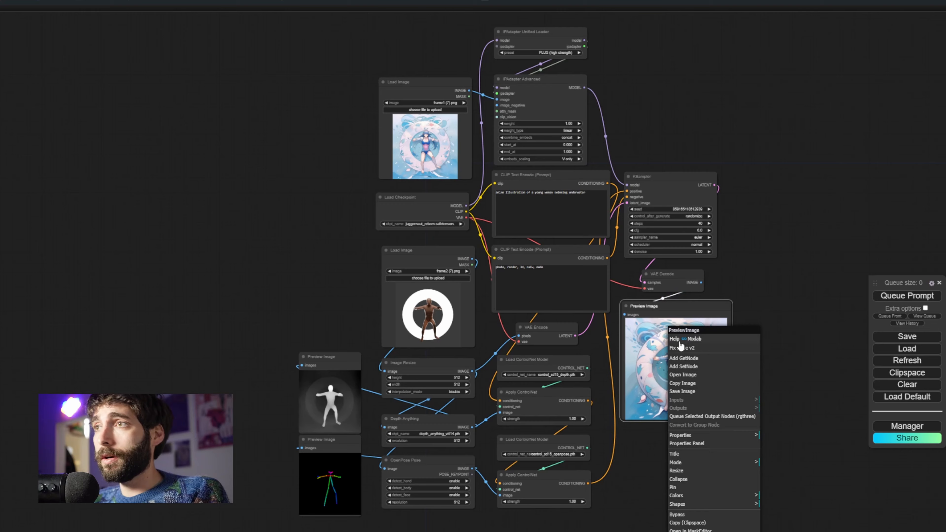
click(693, 391)
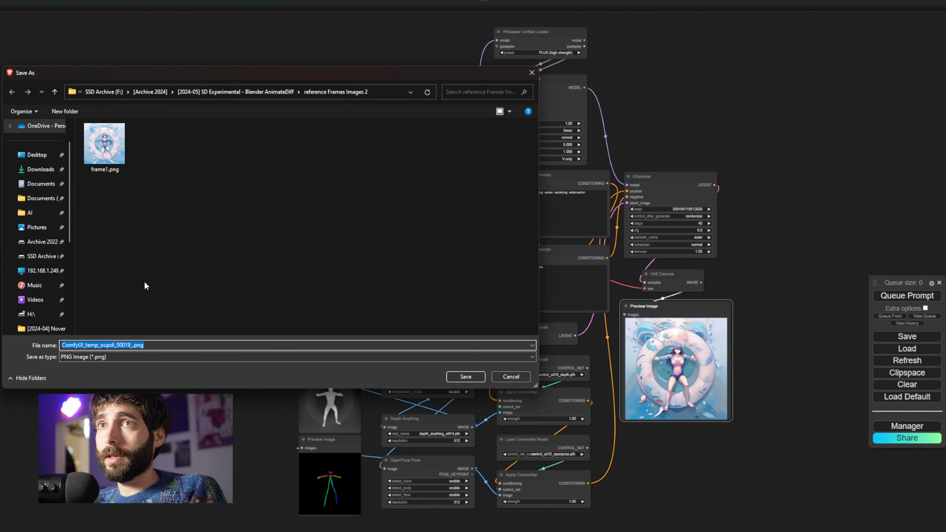
text(frame)
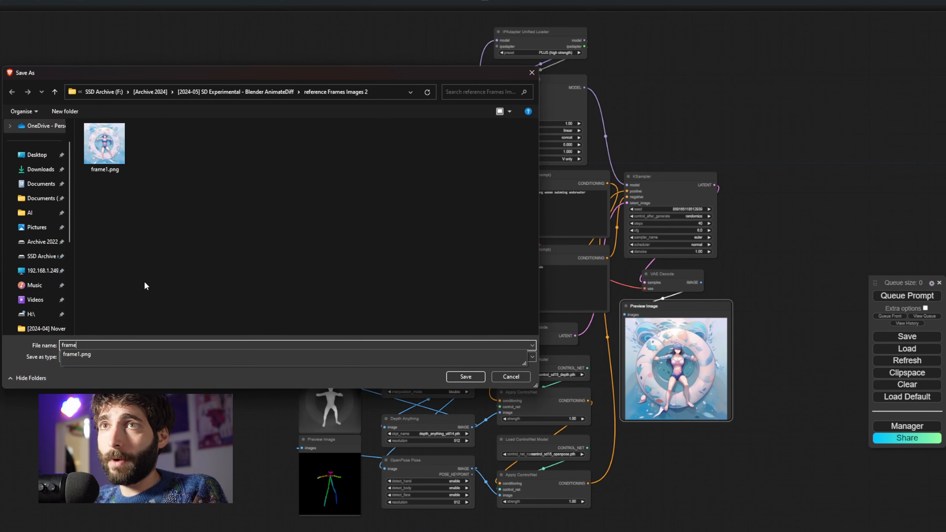
text(2)
key(Return)
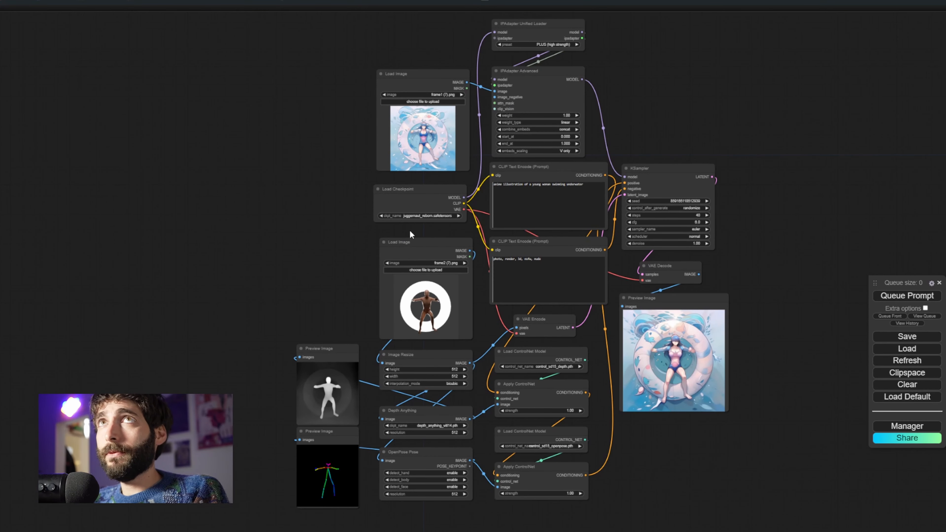
Load the Blender-rendered frame3 image into the lower Load Image node that feeds the Image Resize
drag(410, 232, 463, 313)
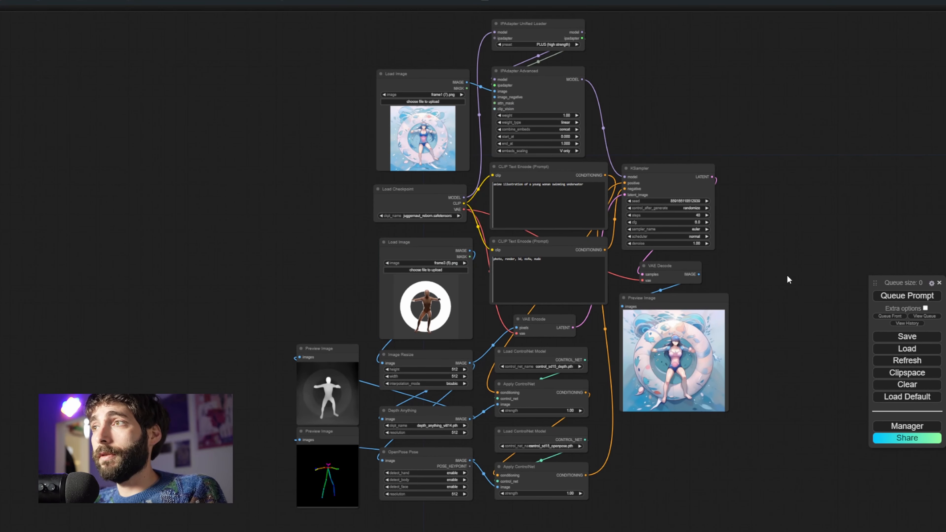
Run the workflow on the third frame and save the generated preview image as frame3 in the "reference Frames Images 2" folder
click(878, 298)
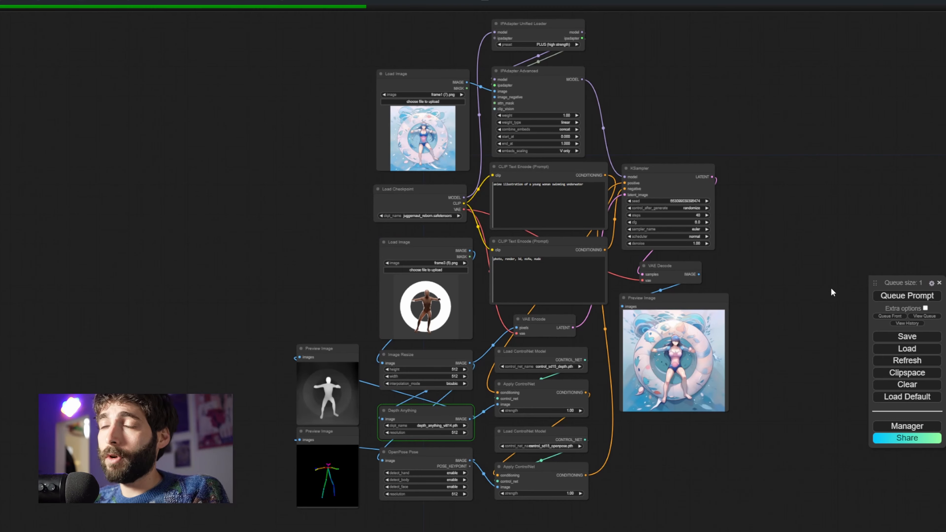
right_click(675, 317)
click(711, 387)
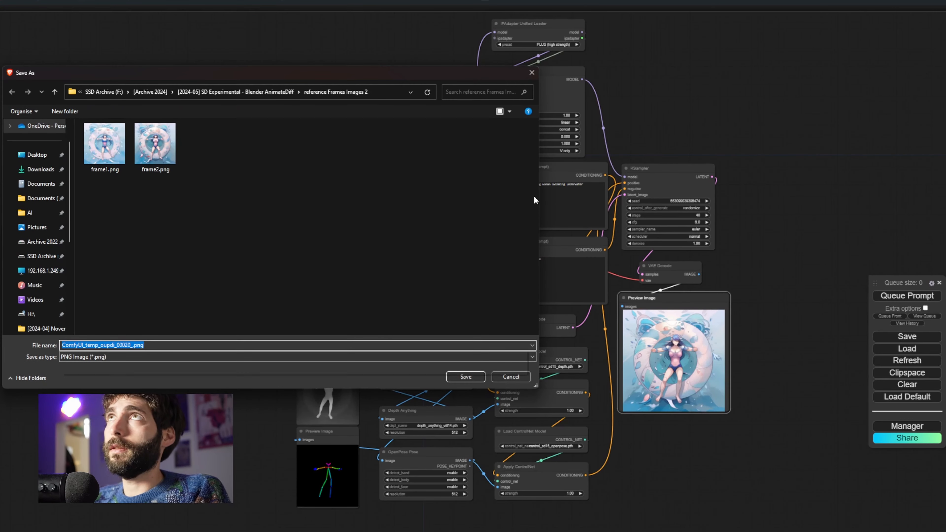
text(frame3)
key(Return)
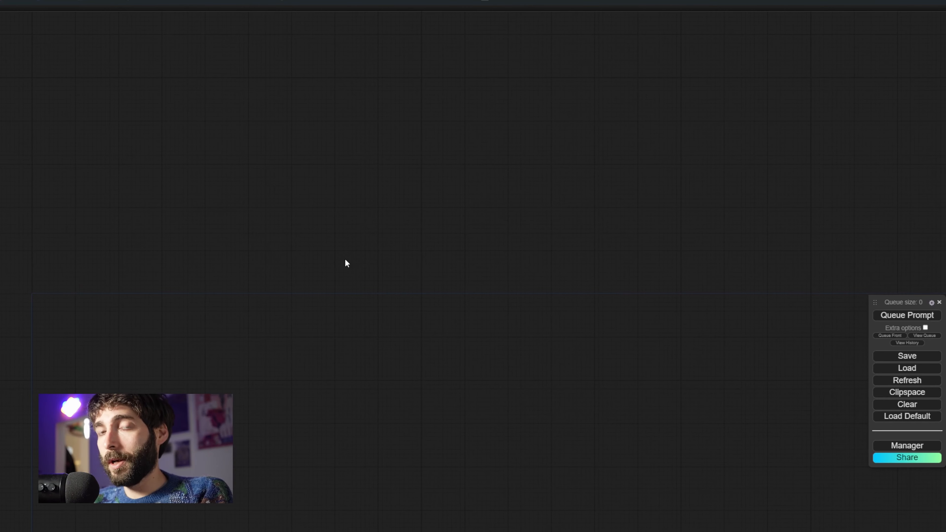
Add a Load Checkpoint node on the empty canvas and set its checkpoint to juggernaut_reborn.safetensors
double_click(340, 263)
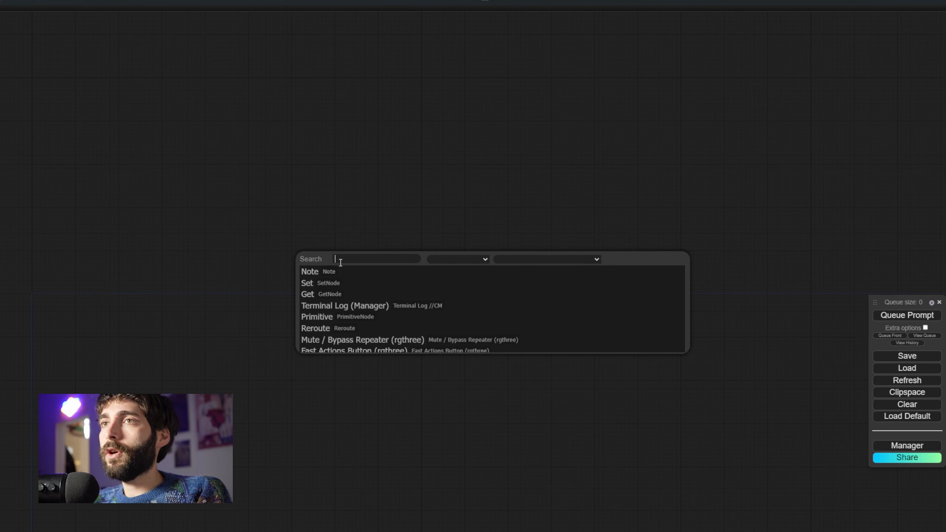
text(load check)
key(Down)
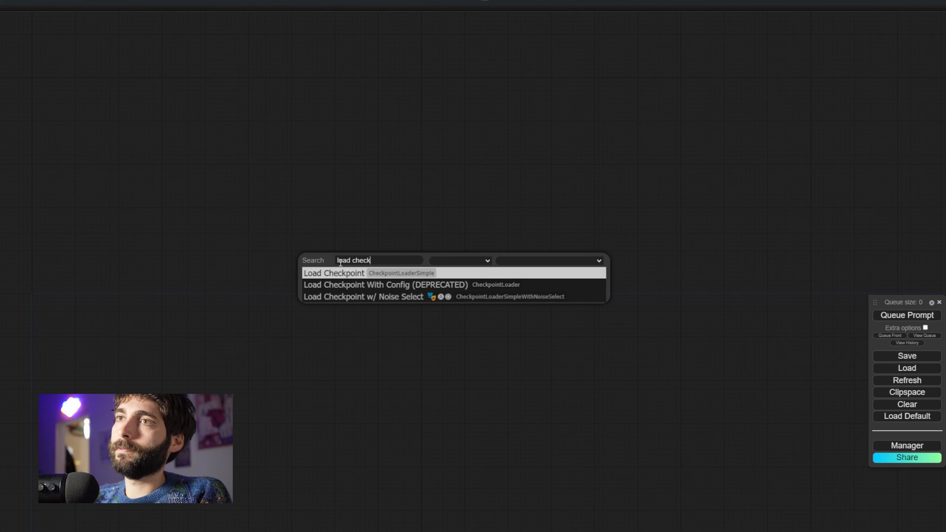
key(Return)
scroll(339, 261, up, 3)
click(344, 266)
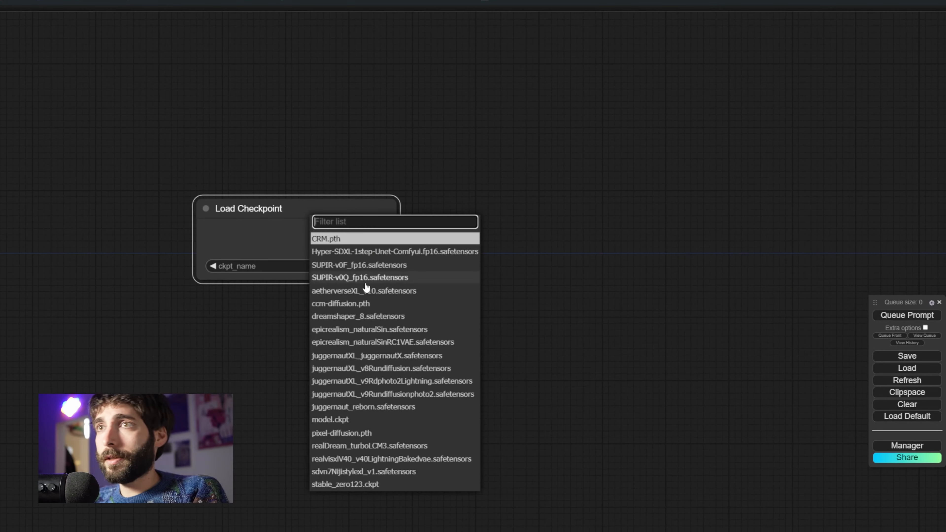
click(406, 408)
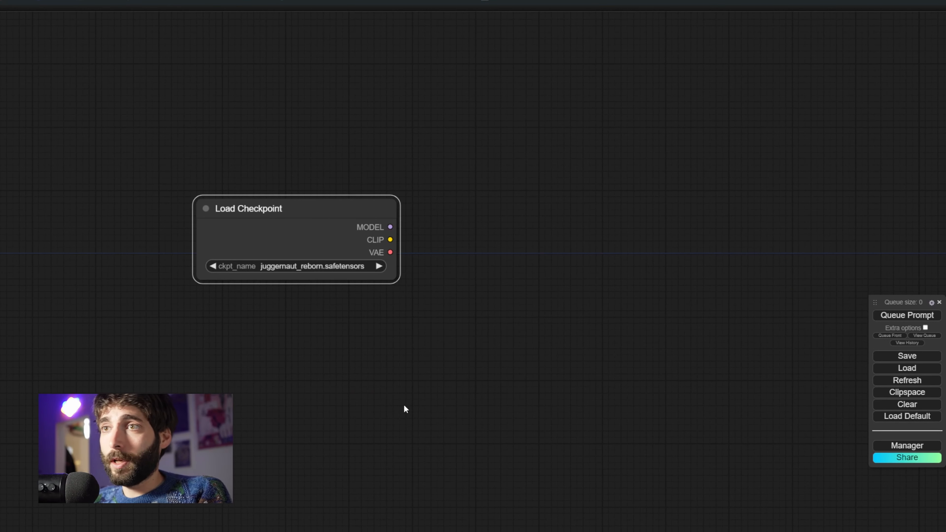
Add a Load LoRA node beside the Load Checkpoint node
drag(544, 370, 419, 385)
scroll(419, 385, down, 2)
double_click(337, 239)
text(load lora)
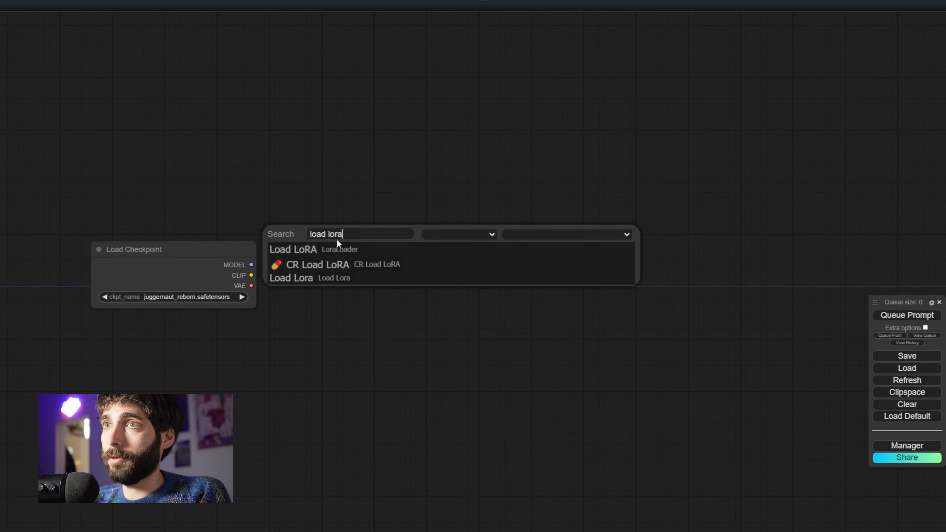
key(Down)
key(Return)
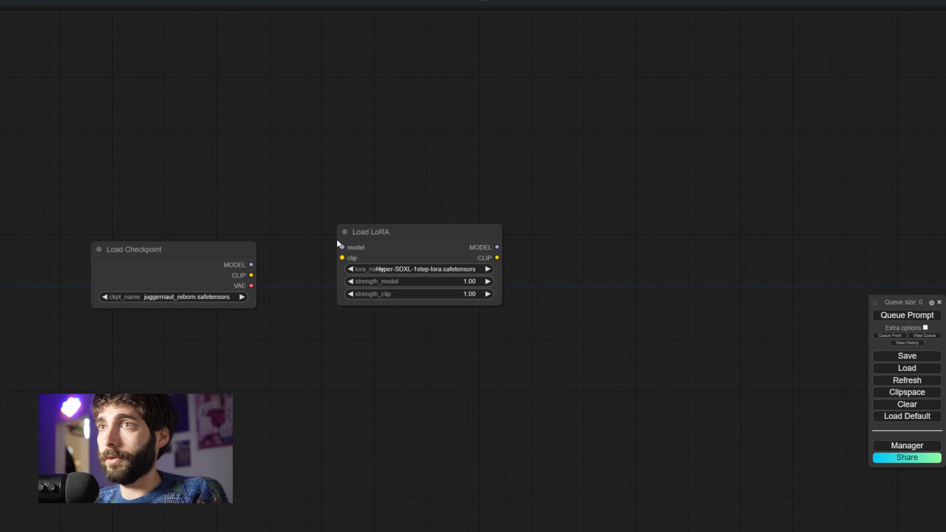
Set the LoRA to LCM_pytorch_lora_weights-15.safetensors and connect the checkpoint's model and clip outputs to the Load LoRA node
drag(383, 229, 362, 237)
click(389, 277)
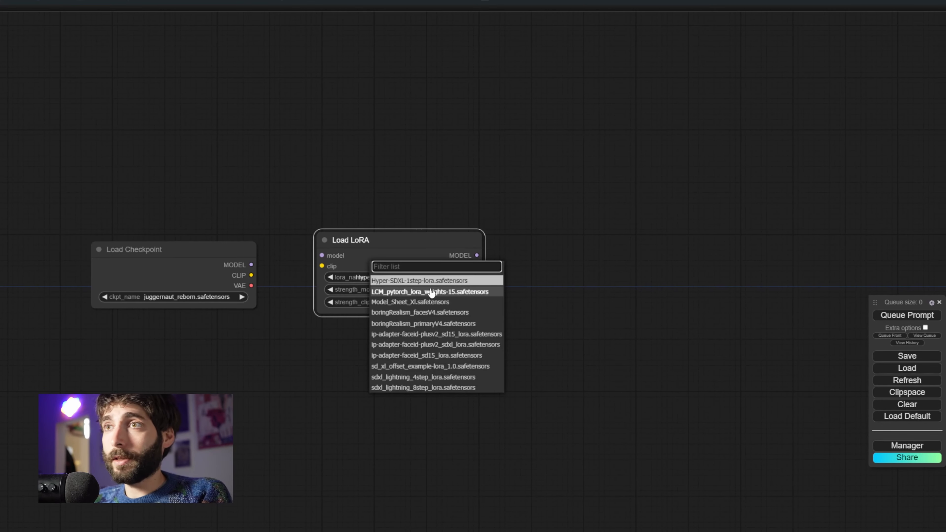
click(429, 289)
click(491, 287)
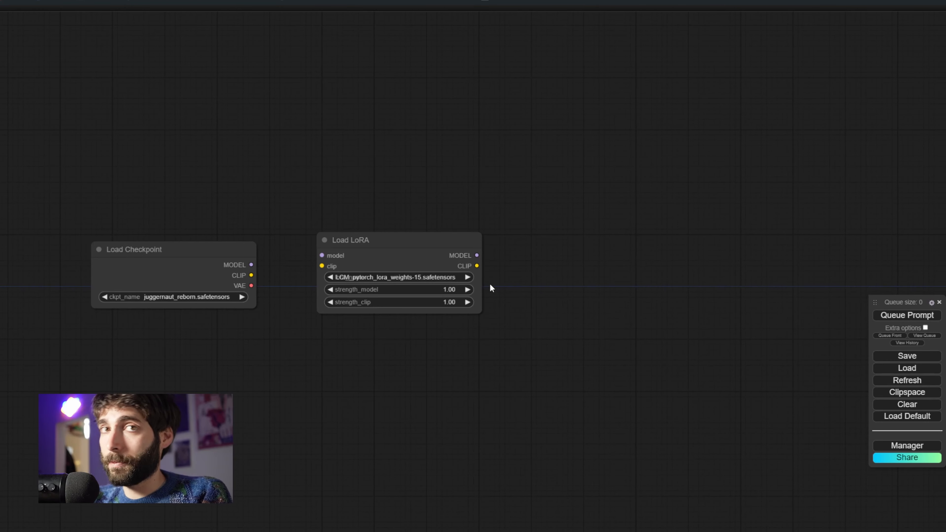
drag(479, 283, 476, 287)
drag(251, 265, 318, 270)
Add a ModelSamplingDiscrete node with sampling set to lcm and feed it the Load LoRA node's model output
double_click(528, 278)
text(model)
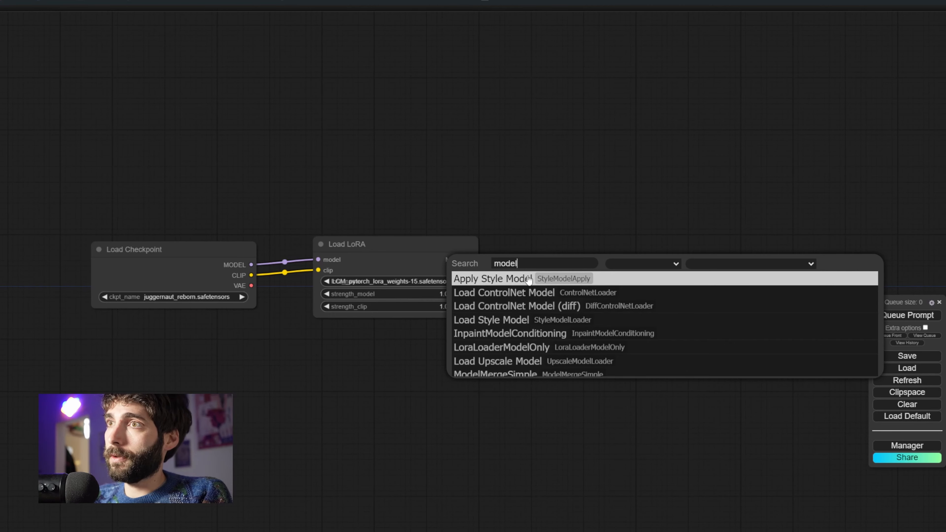
text(sampl)
key(Return)
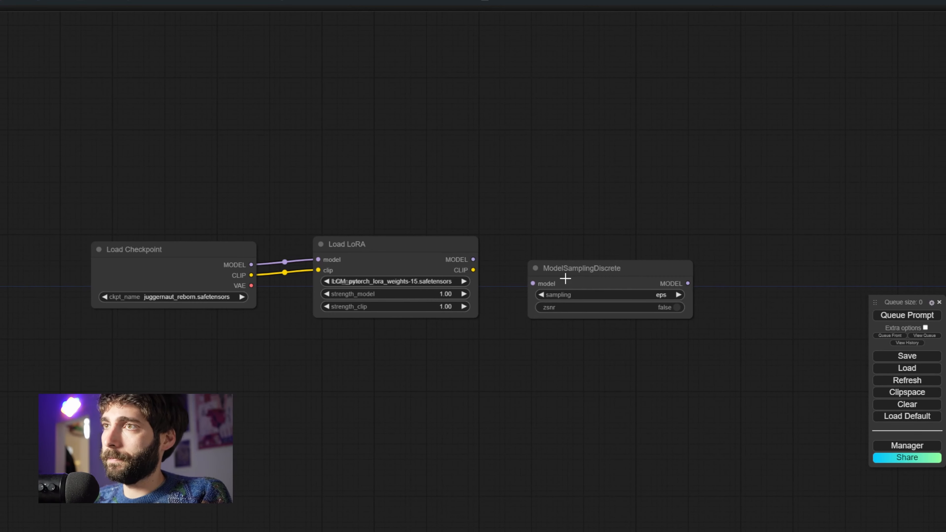
drag(564, 277, 548, 268)
click(639, 282)
click(648, 301)
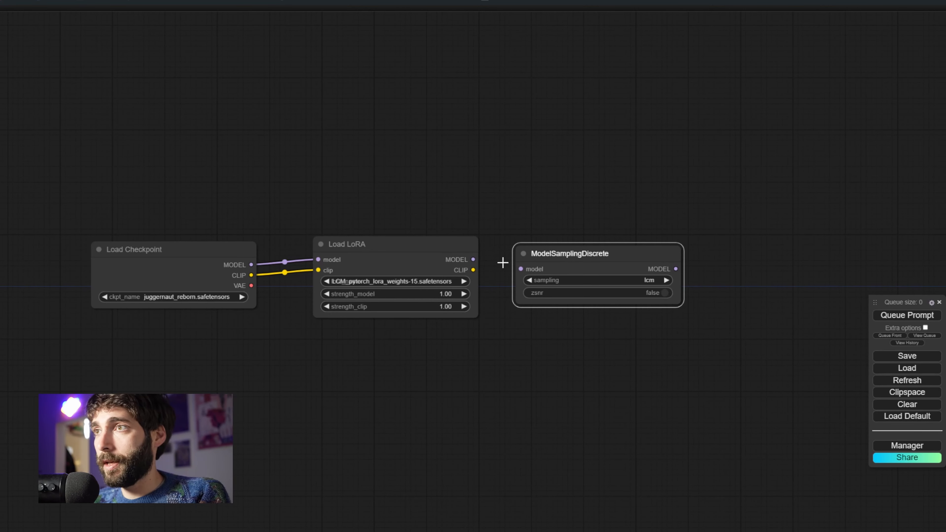
drag(473, 260, 522, 269)
Add a Use Evolved Sampling node after ModelSamplingDiscrete and connect the model output to its model input
drag(514, 349, 504, 304)
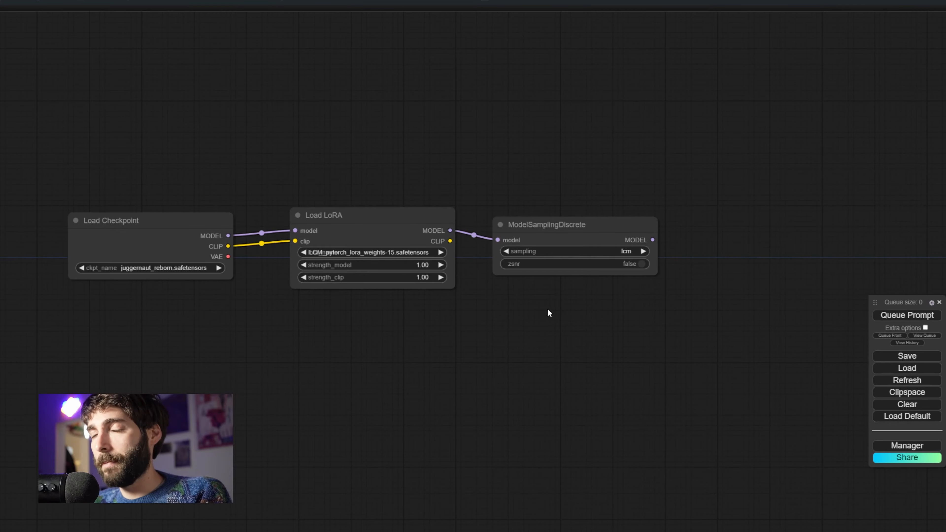
drag(686, 259, 672, 246)
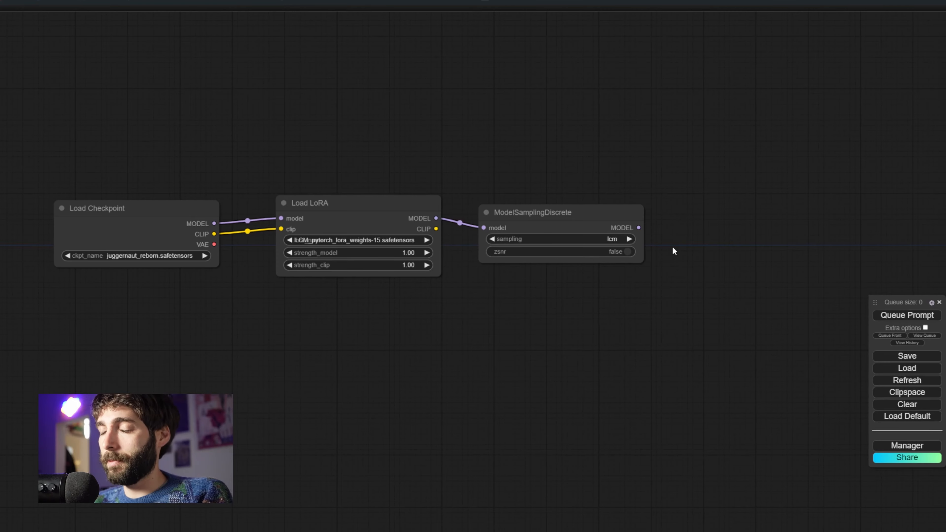
double_click(680, 249)
text(use ev)
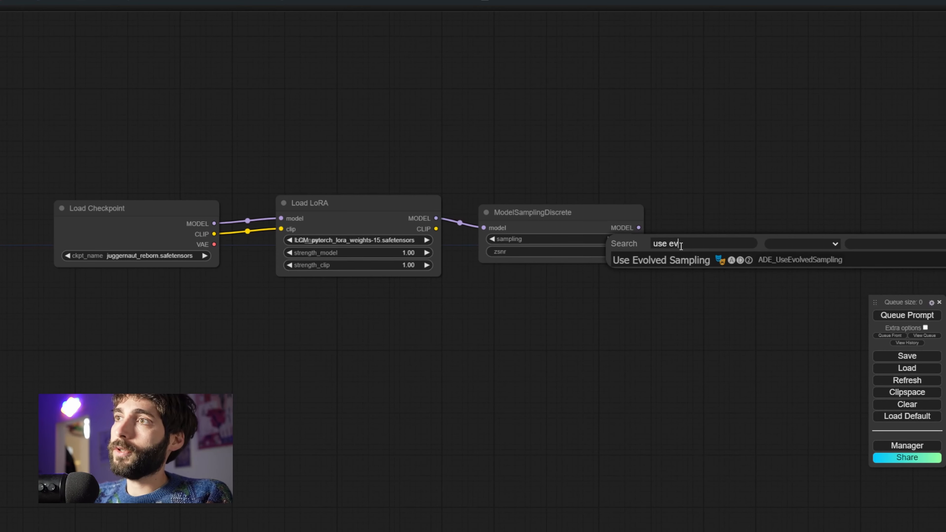
text(olved)
key(Return)
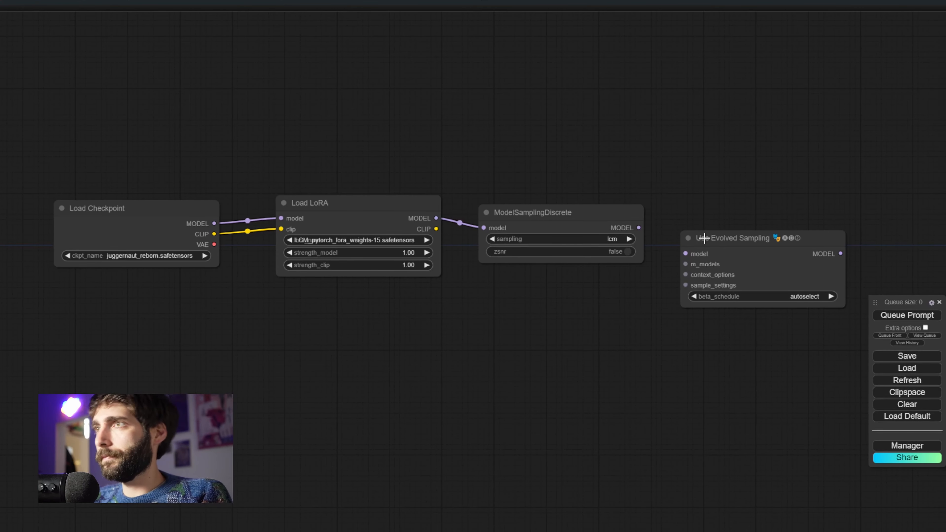
drag(704, 238, 702, 223)
drag(638, 227, 587, 360)
Create an Apply AnimateDiff Model node from the m_models input and place it below the ModelSamplingDiscrete node
click(676, 257)
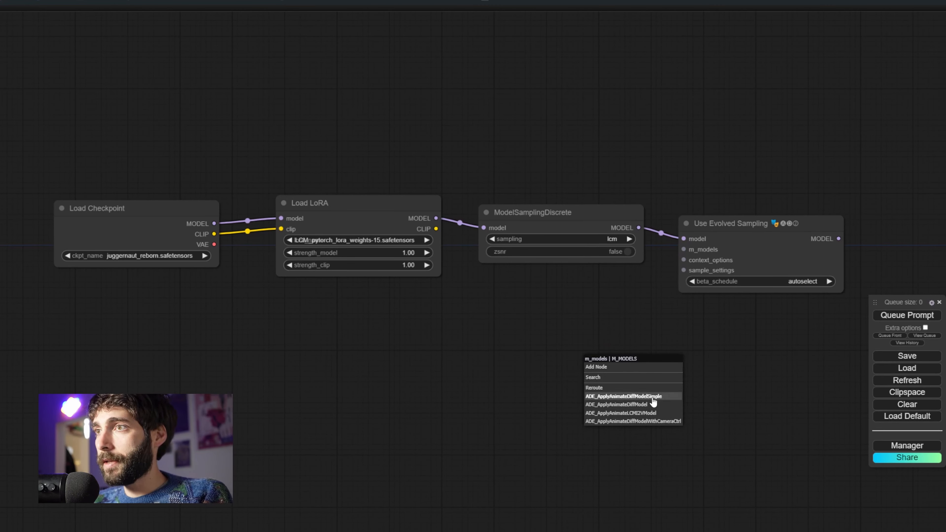
click(663, 397)
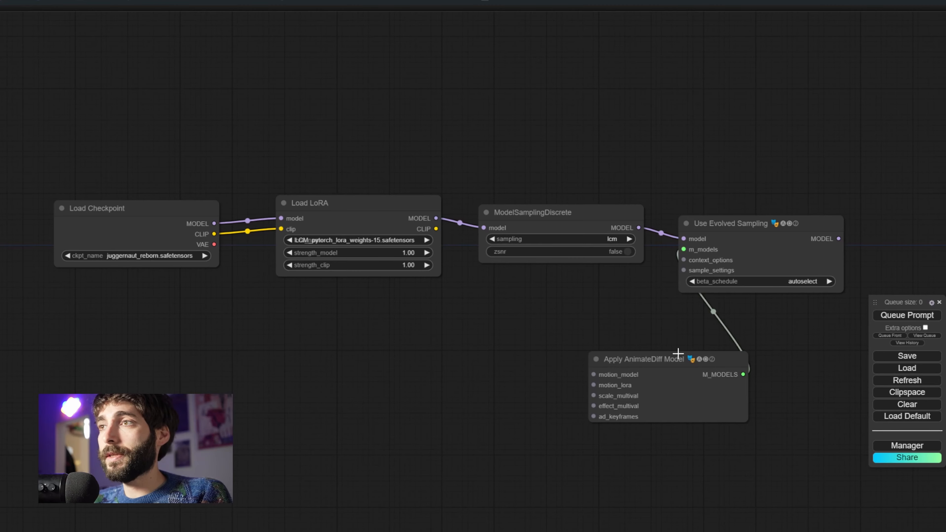
drag(678, 355, 566, 313)
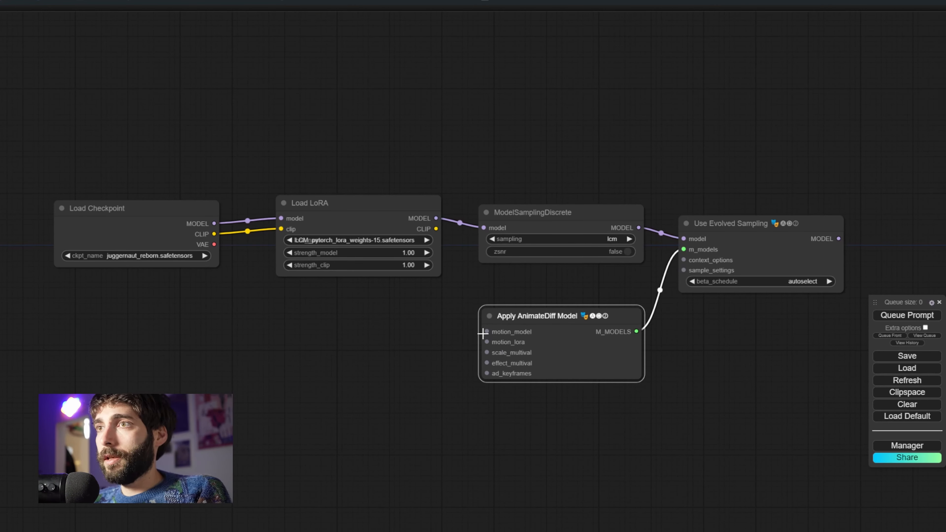
Create a Load AnimateDiff Model node from the motion_model input and set its model to animatediffLCMMotion_v10.ckpt
drag(484, 330, 355, 354)
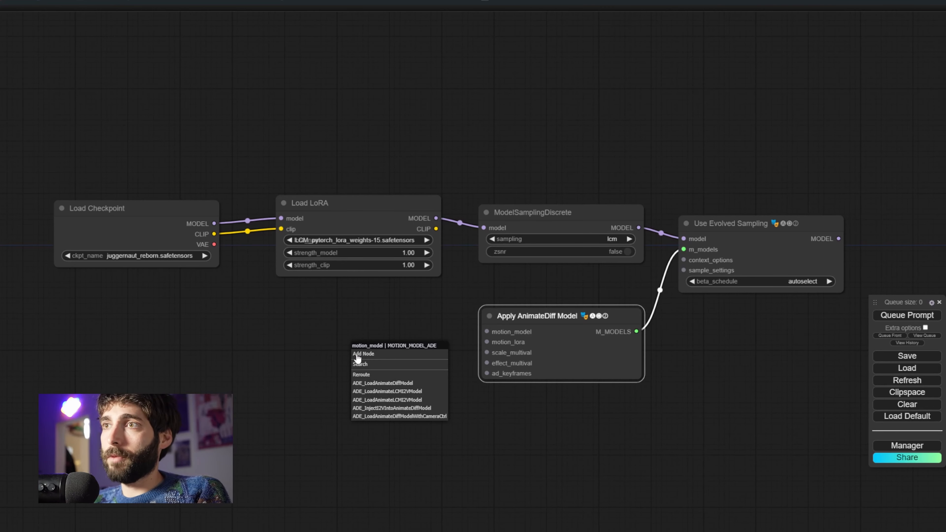
click(424, 384)
click(365, 369)
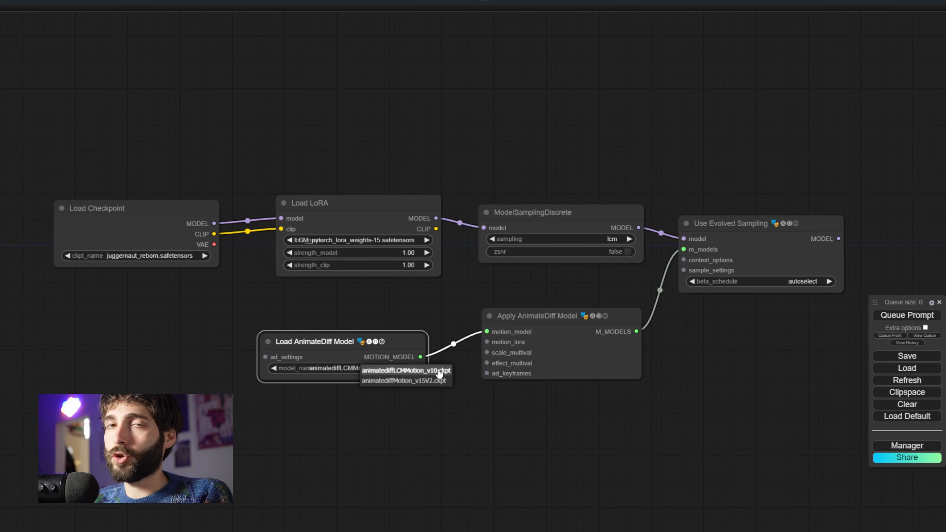
click(436, 372)
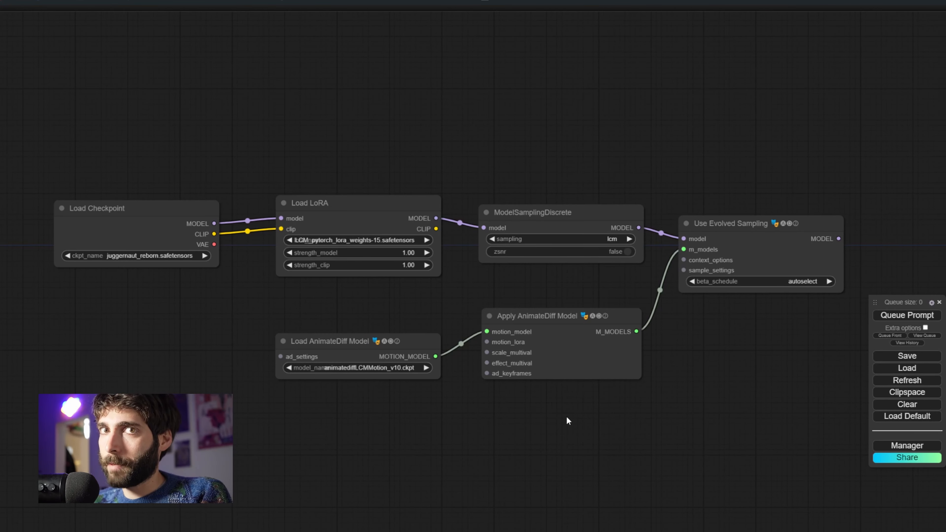
Create a Standard Static Context Options node from the context_options input and set its context_overlap to 6
drag(684, 339, 633, 329)
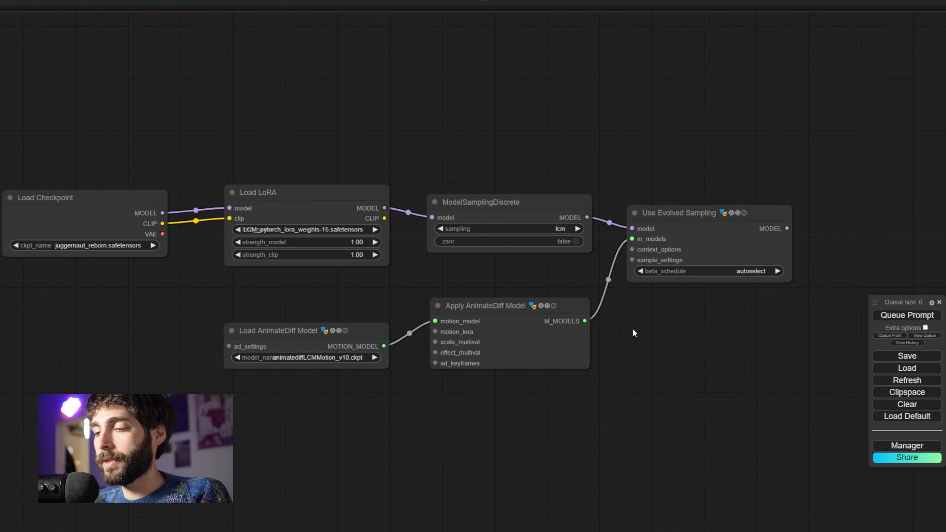
drag(632, 249, 625, 324)
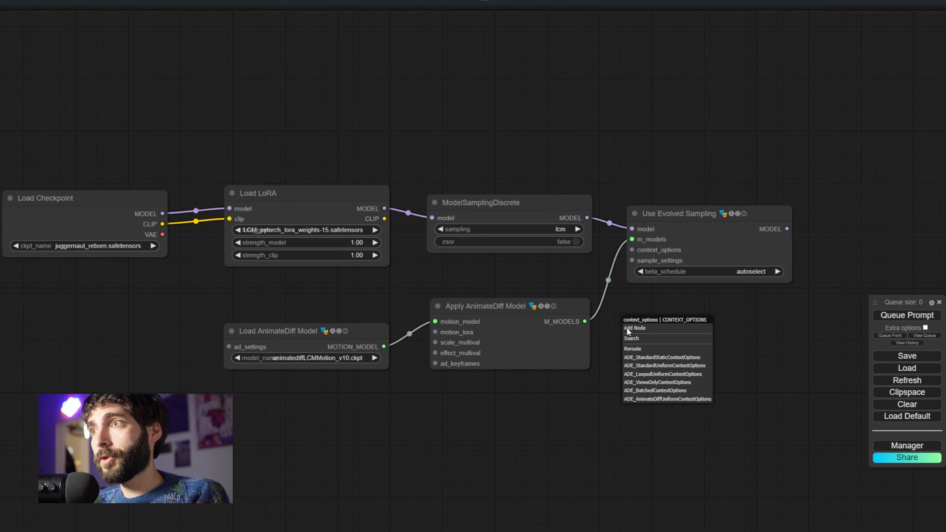
click(700, 358)
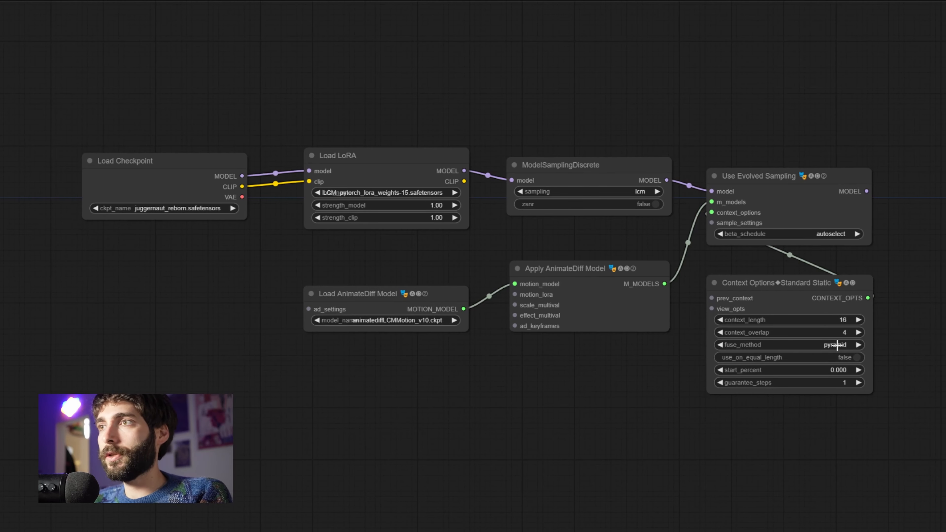
click(840, 335)
text(6)
key(Return)
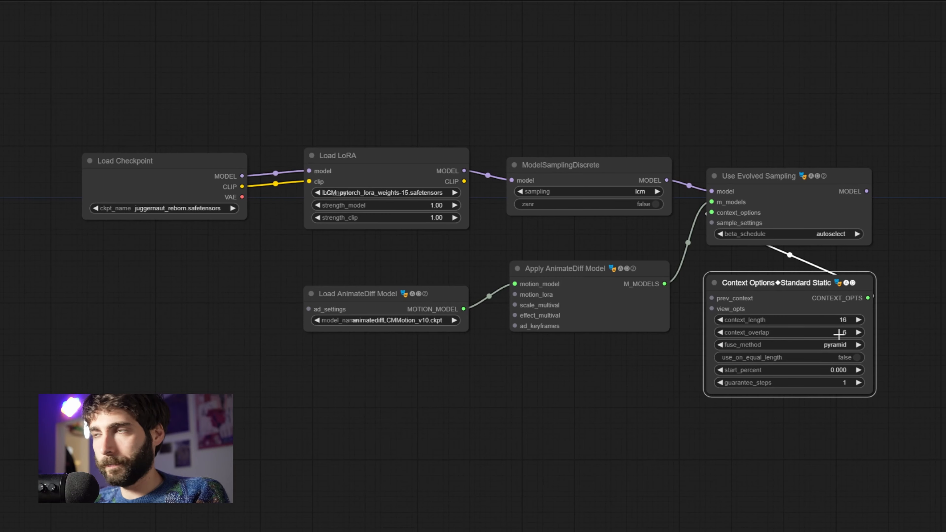
click(833, 488)
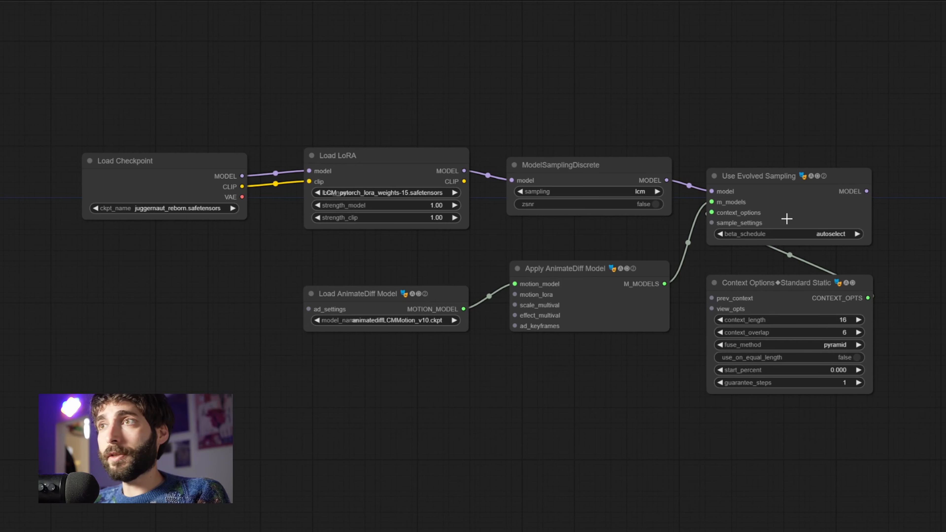
Set the Use Evolved Sampling node's beta_schedule to lcm avg(sqrt_linear,linear)
click(784, 181)
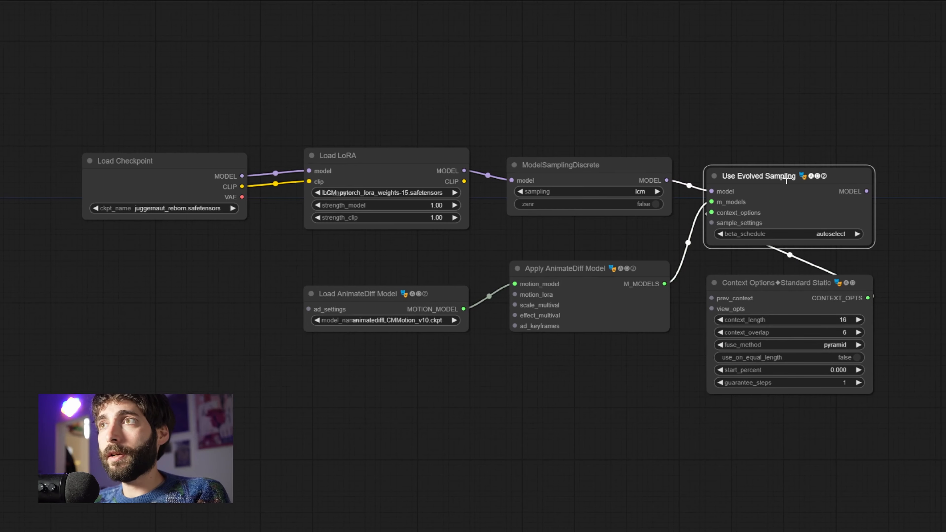
click(838, 234)
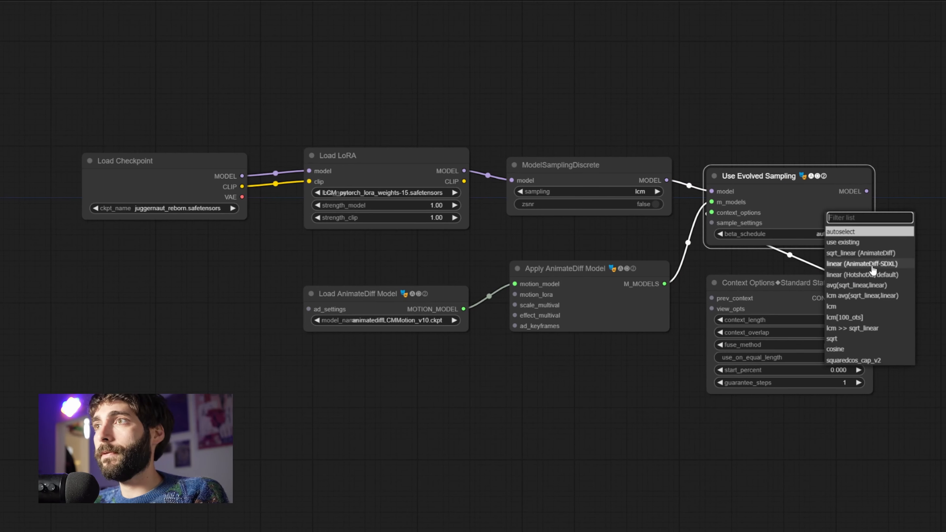
click(877, 296)
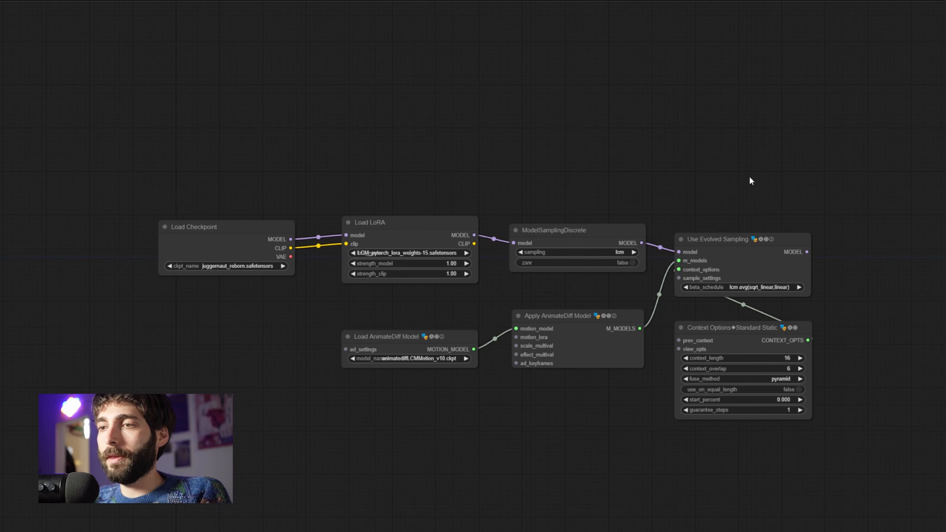
Add an IPAdapter Batch (Adv.) node and place it above the Use Evolved Sampling node
drag(749, 176, 748, 245)
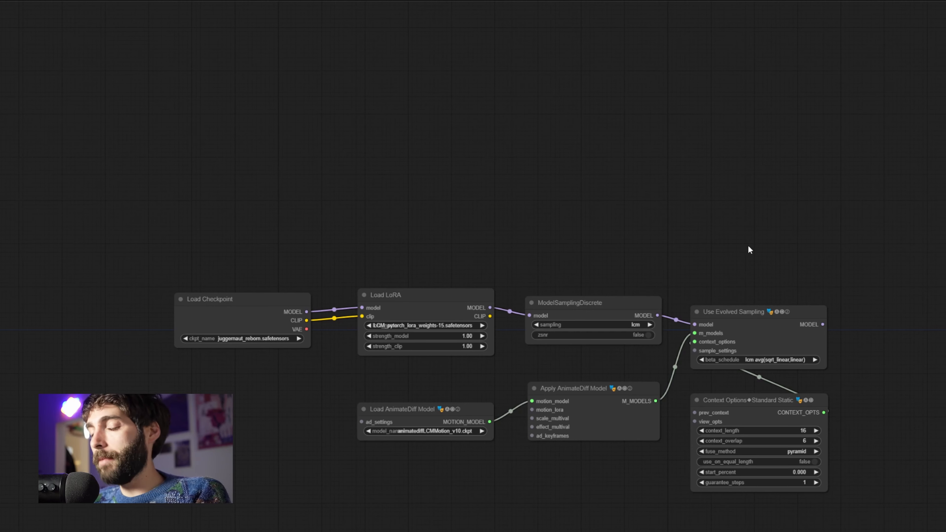
double_click(705, 192)
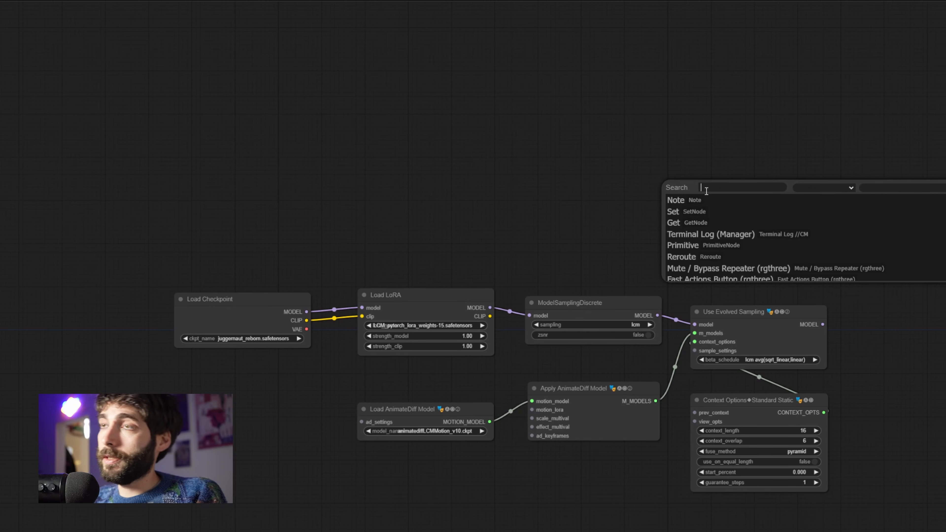
text(ipadapter ba)
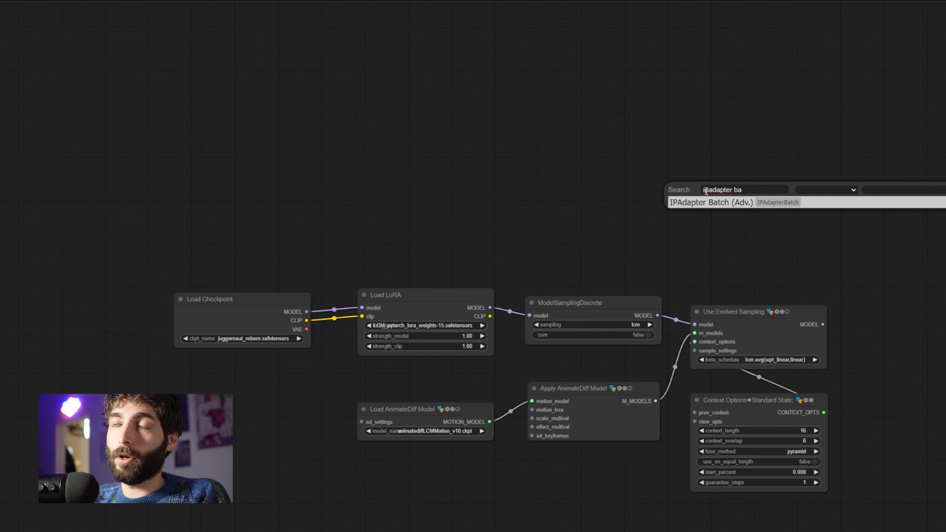
key(Return)
drag(770, 189, 756, 159)
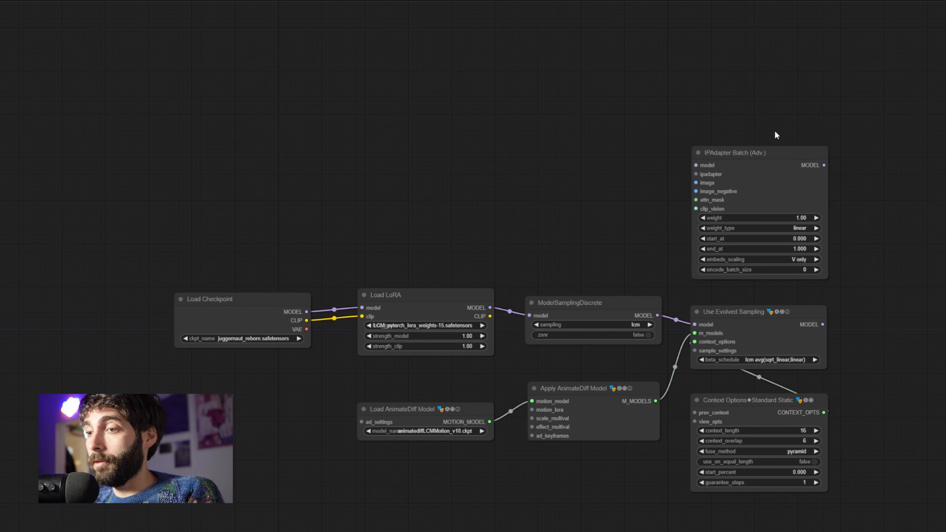
Add an IPAdapter Unified Loader node above the IPAdapter Batch (Adv.) node
double_click(703, 90)
text(u)
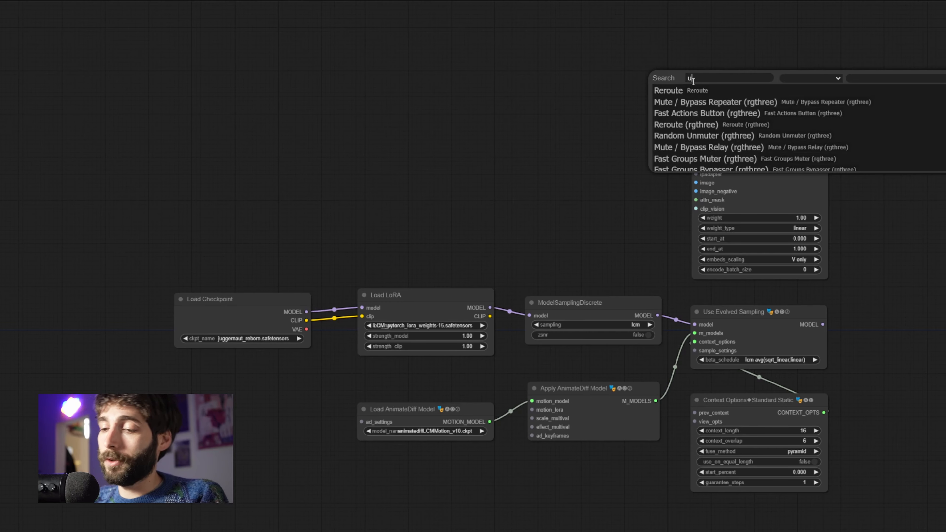
text(nified)
key(Return)
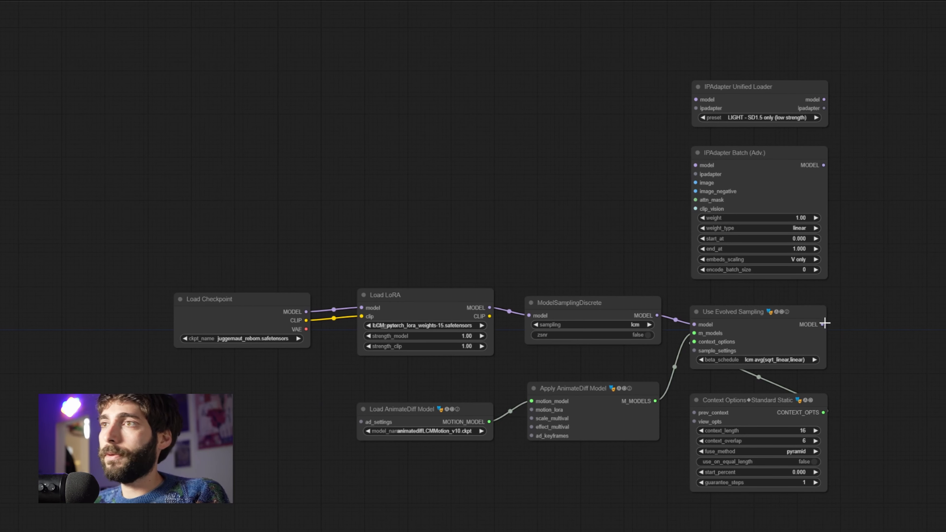
Route the Use Evolved Sampling model through the IPAdapter Unified Loader into IPAdapter Batch, and connect the loader's ipadapter output to it
drag(822, 324, 696, 100)
drag(823, 98, 696, 165)
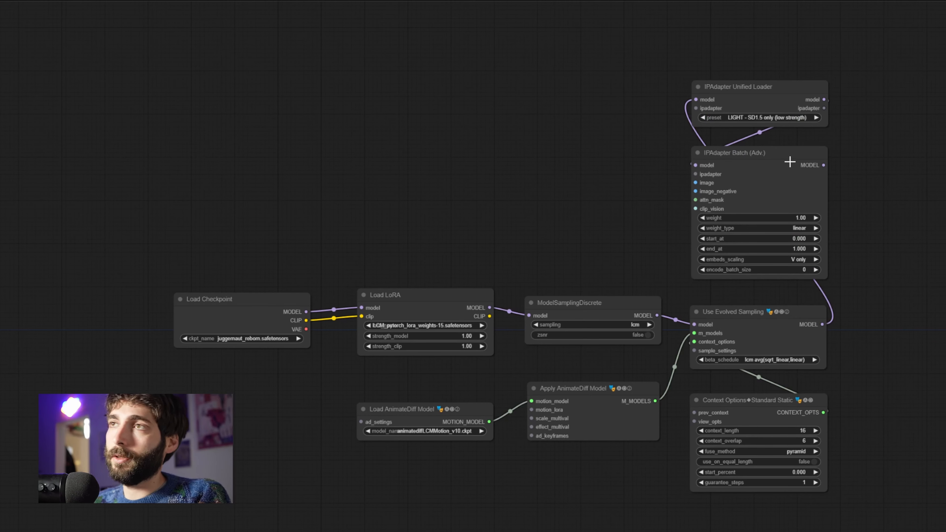
click(814, 153)
drag(823, 108, 695, 173)
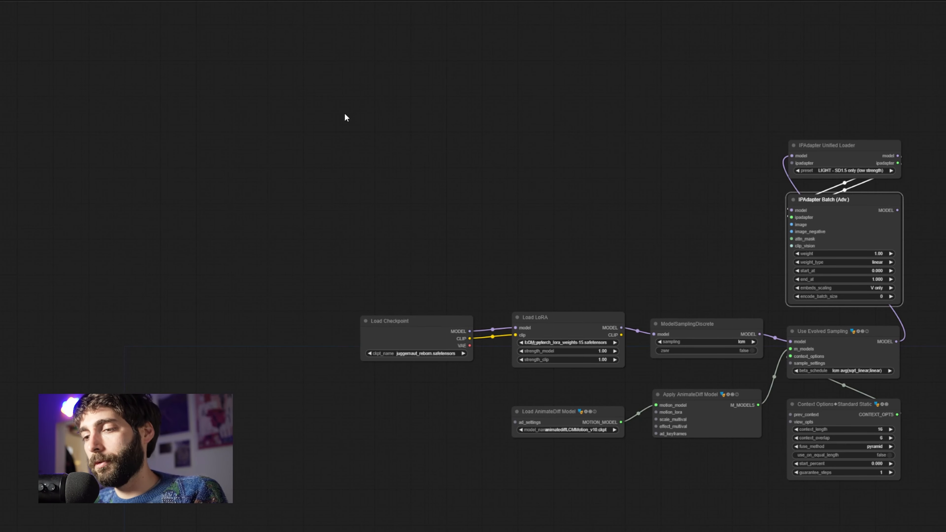
Create a Load Image node and duplicate it into a three-by-three grid of nine nodes above the checkpoint loader
double_click(384, 128)
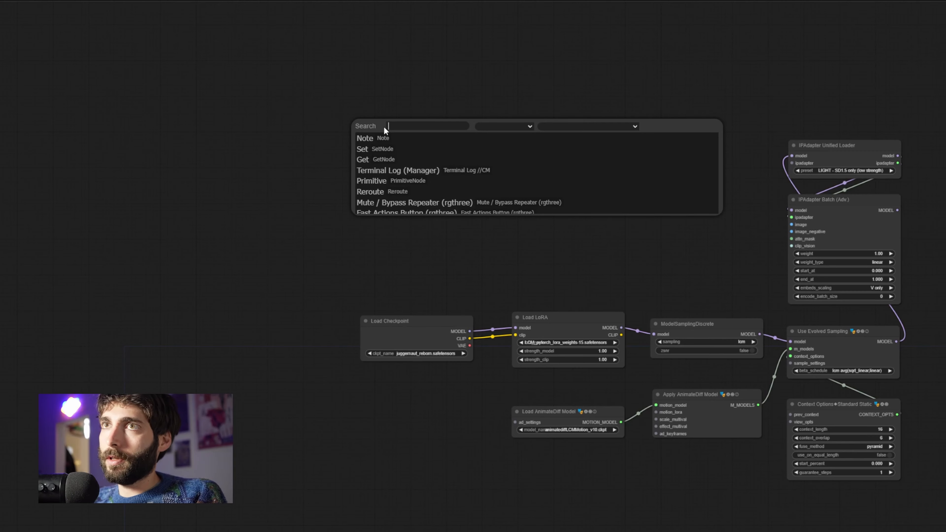
text(load image)
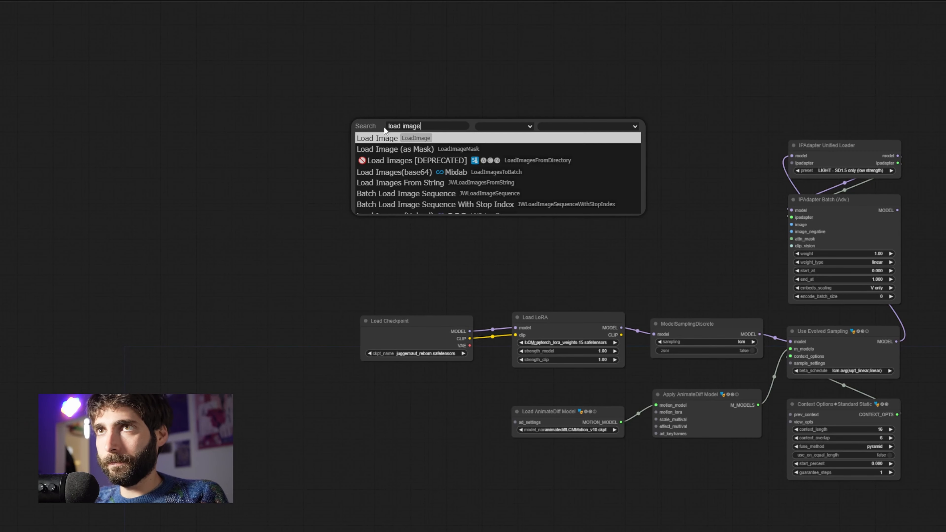
key(Return)
drag(495, 149, 346, 78)
key(ctrl+c)
key(ctrl+v)
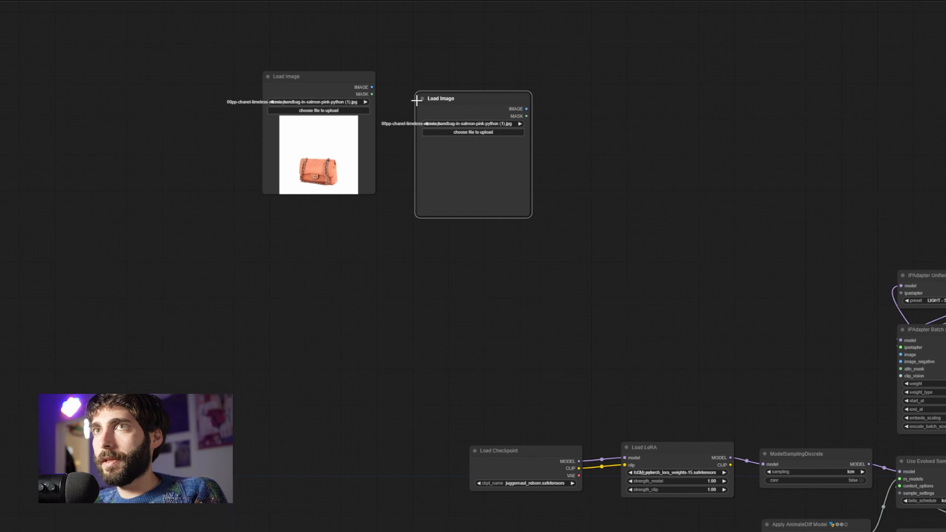
drag(478, 108, 451, 88)
key(ctrl+v)
drag(564, 88, 574, 79)
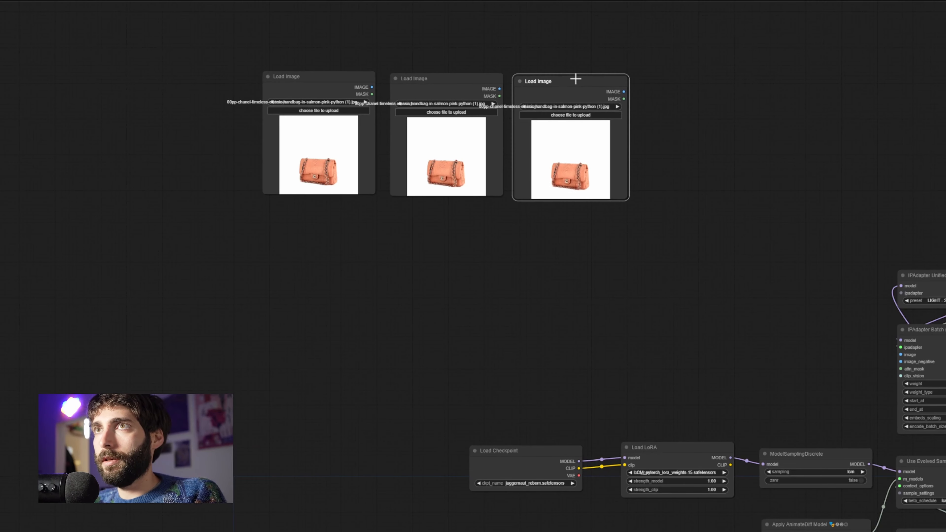
key(ctrl+v)
drag(540, 156, 518, 167)
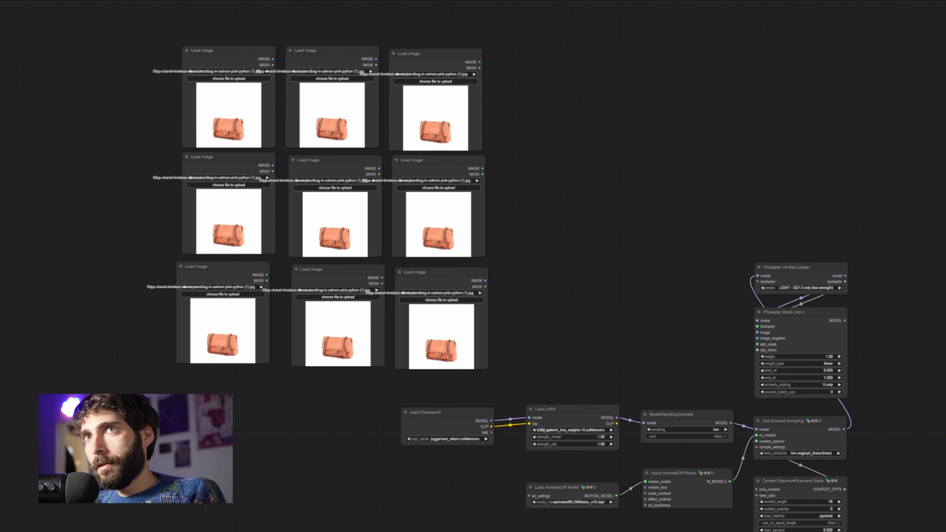
Load the anime frames frame1 to frame9 into the nine Load Image nodes in order, row by row
drag(280, 103, 261, 118)
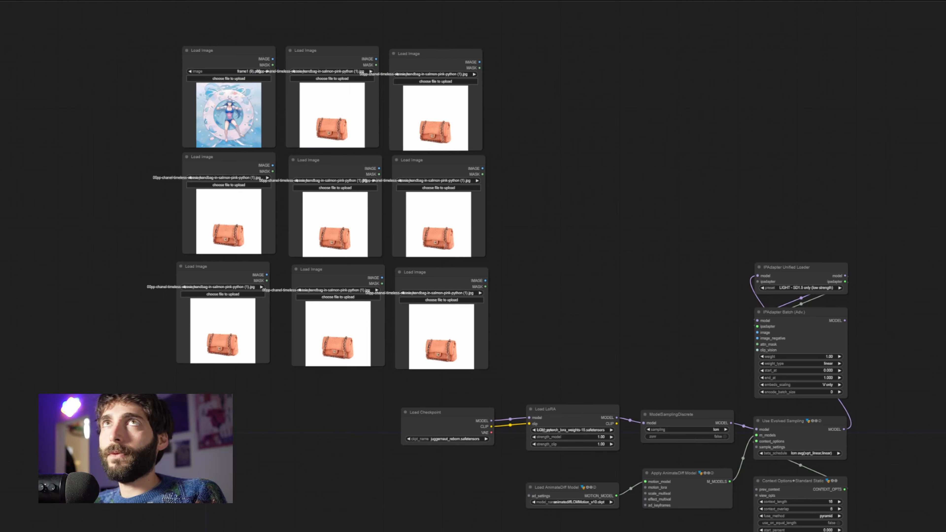
drag(386, 57, 336, 97)
drag(449, 75, 436, 108)
drag(285, 4, 259, 205)
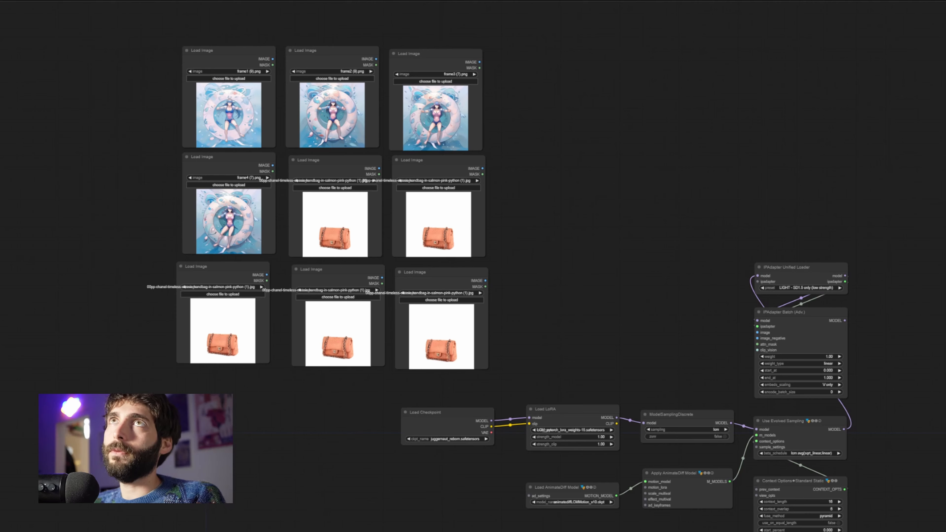
drag(322, 67, 322, 195)
drag(513, 93, 462, 221)
drag(307, 80, 239, 312)
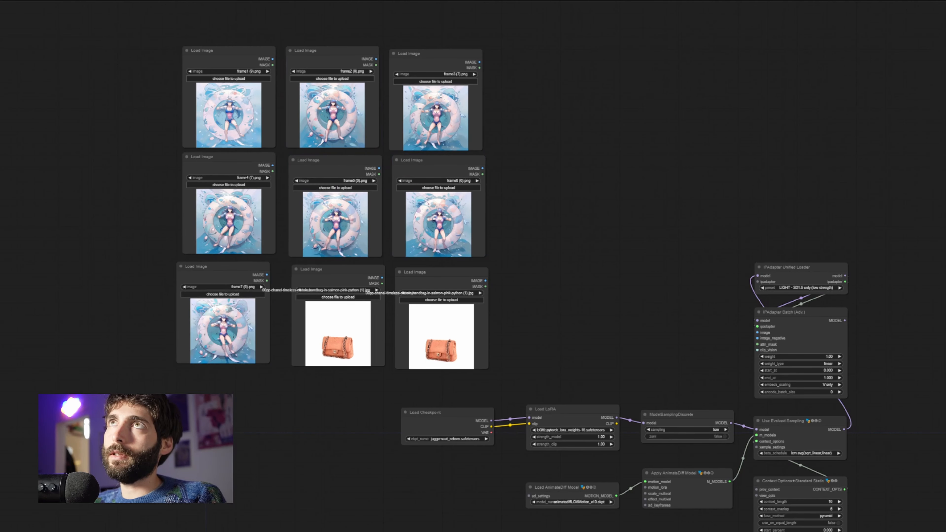
drag(368, 37, 338, 332)
drag(361, 298, 437, 325)
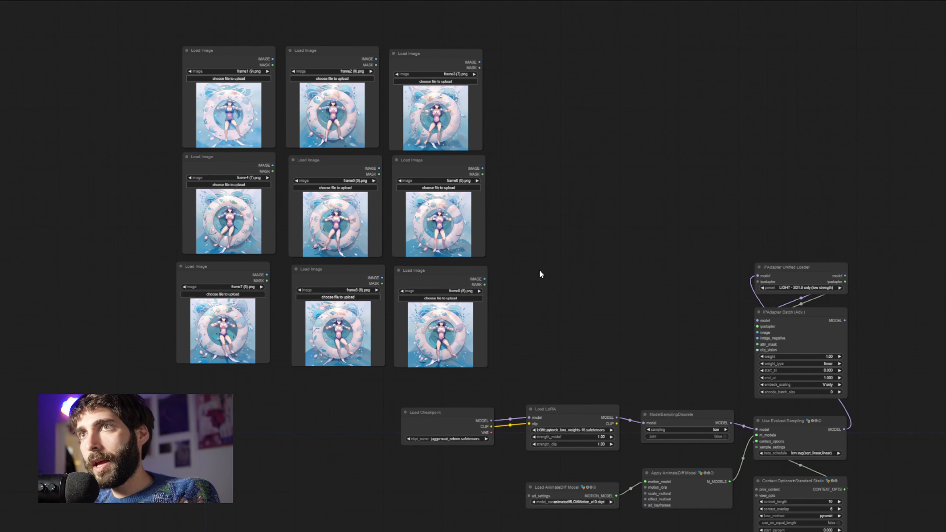
Add an Image Batch Multi node beside the grid of Load Image nodes
double_click(522, 194)
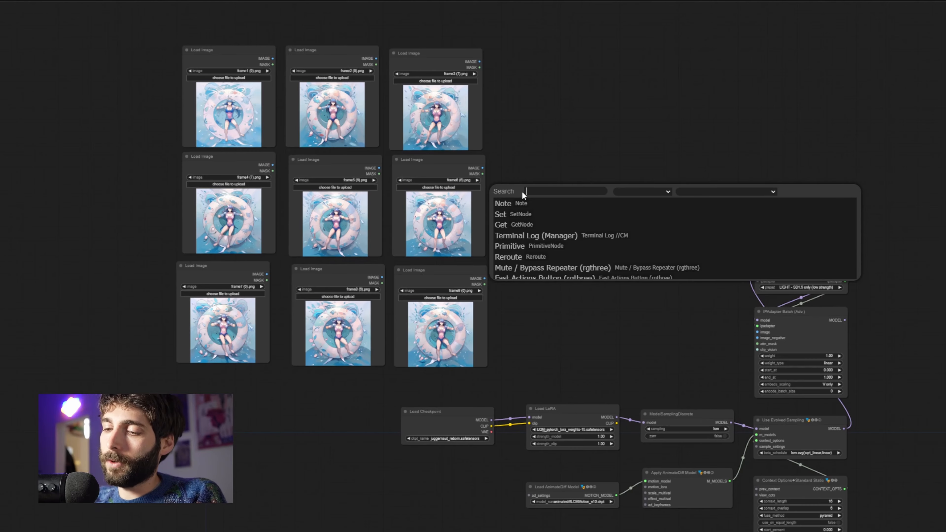
text(image batch)
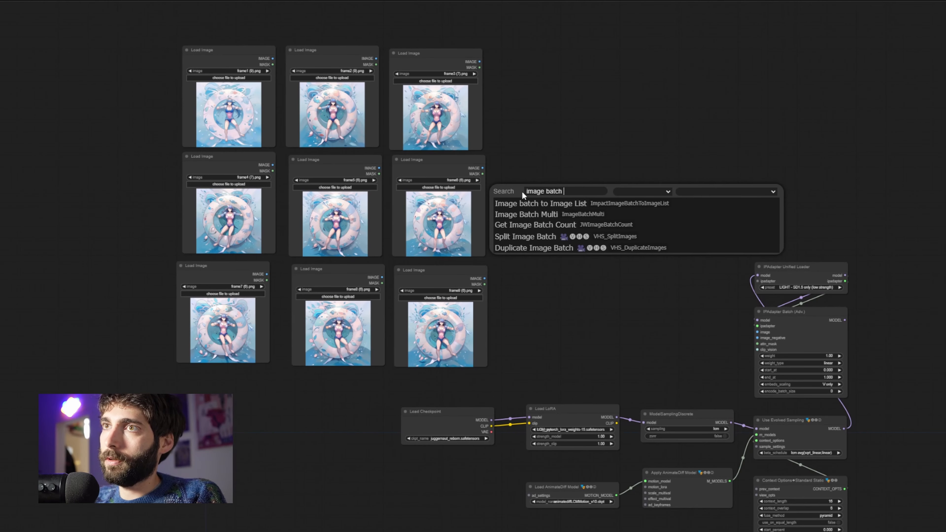
key(Down)
key(Down)
key(Return)
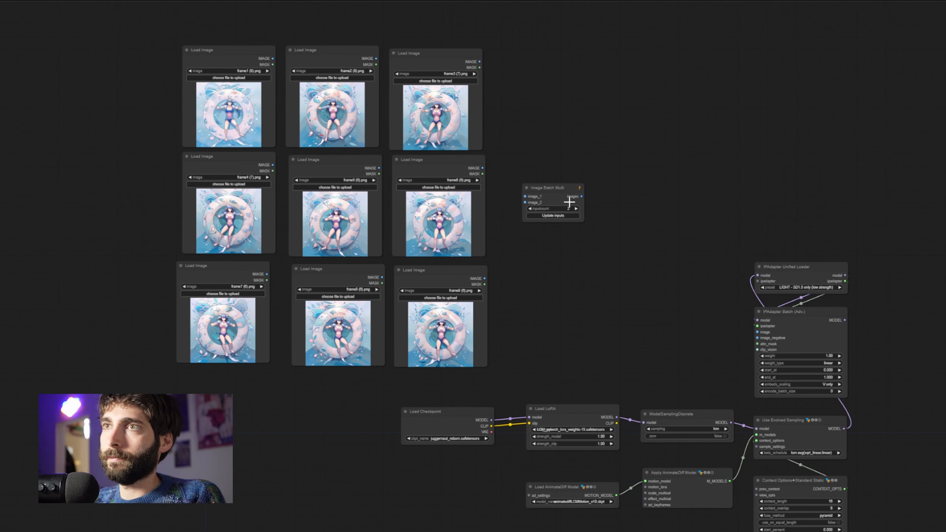
Set the Image Batch Multi node's inputcount to 9, update its inputs and move the node slightly up
scroll(521, 203, up, 6)
click(602, 213)
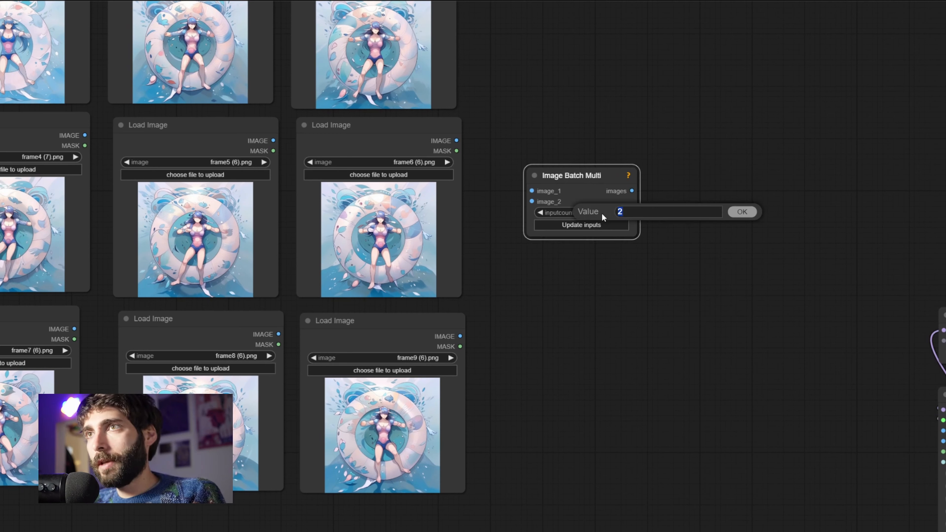
key(Return)
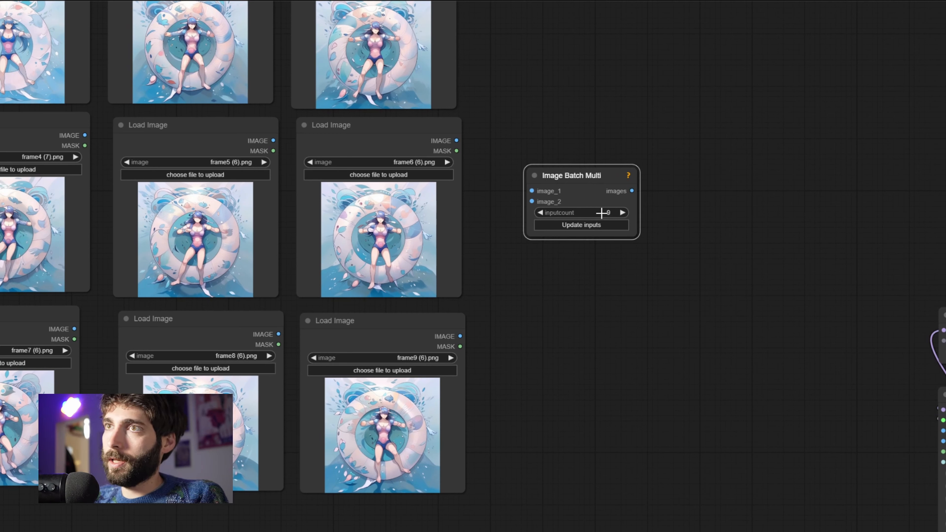
click(590, 225)
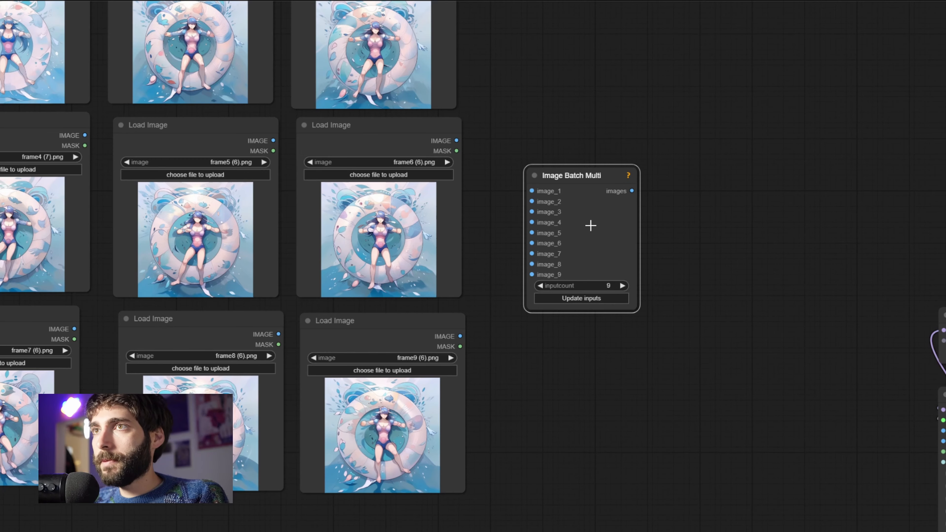
drag(591, 175, 595, 134)
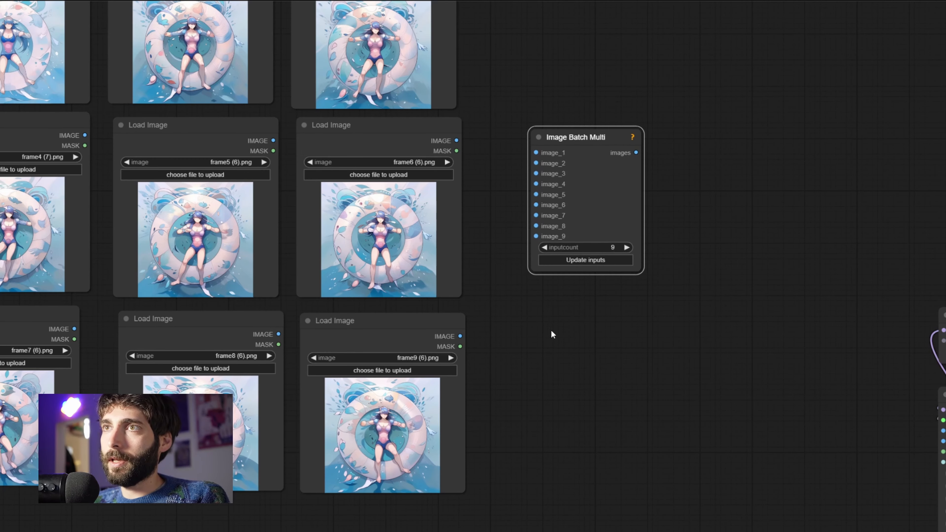
Connect the nine Load Image outputs to image_1 through image_9 of the Image Batch Multi node in frame order
scroll(550, 329, down, 2)
drag(550, 325, 571, 375)
drag(203, 83, 560, 233)
drag(354, 83, 559, 243)
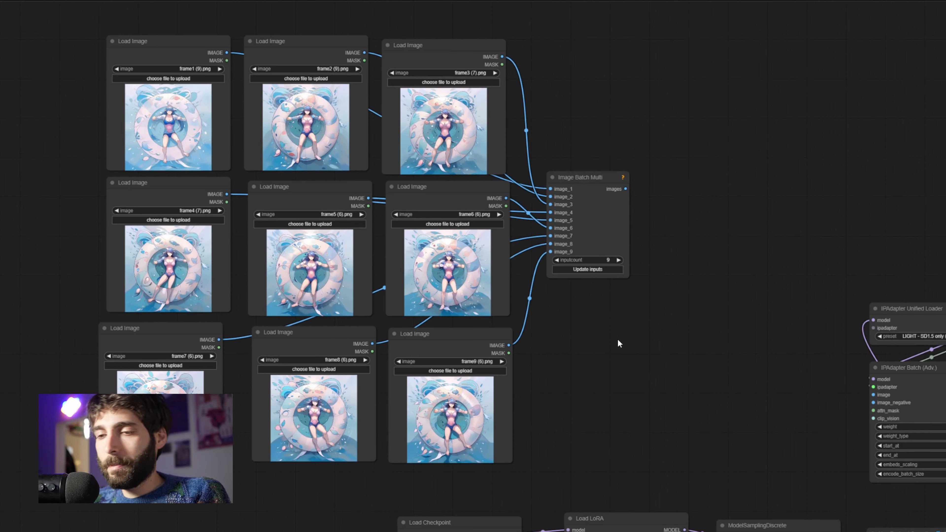
Add an IPAdapter Weights node below Image Batch Multi and connect the batch's images output to its image input
double_click(584, 340)
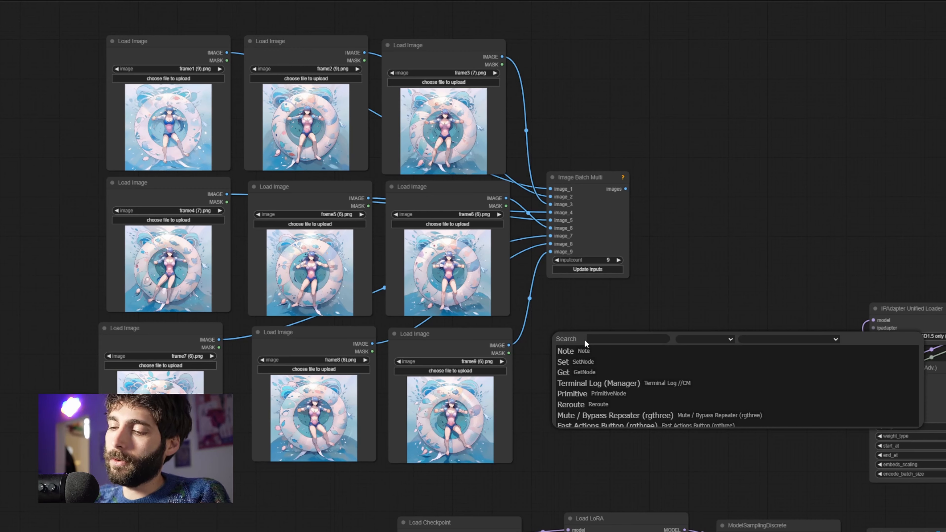
text(ipadapter w)
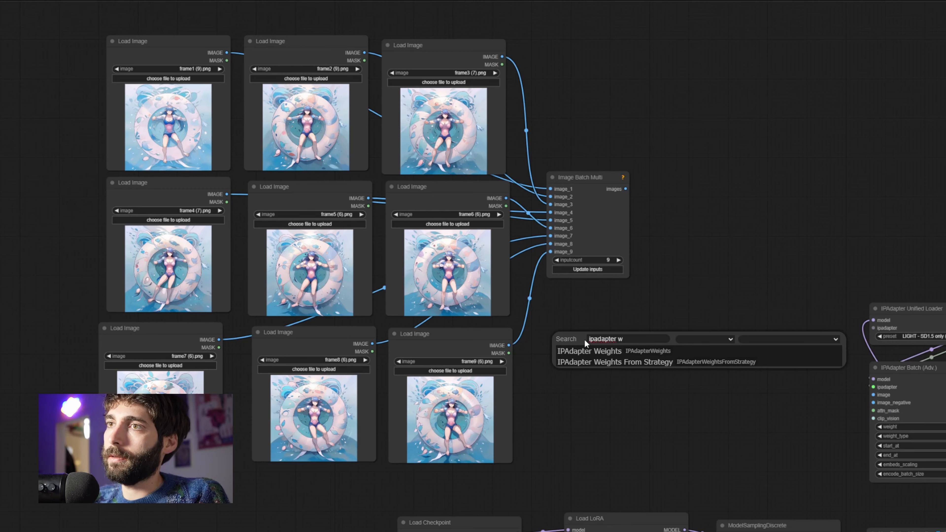
key(Return)
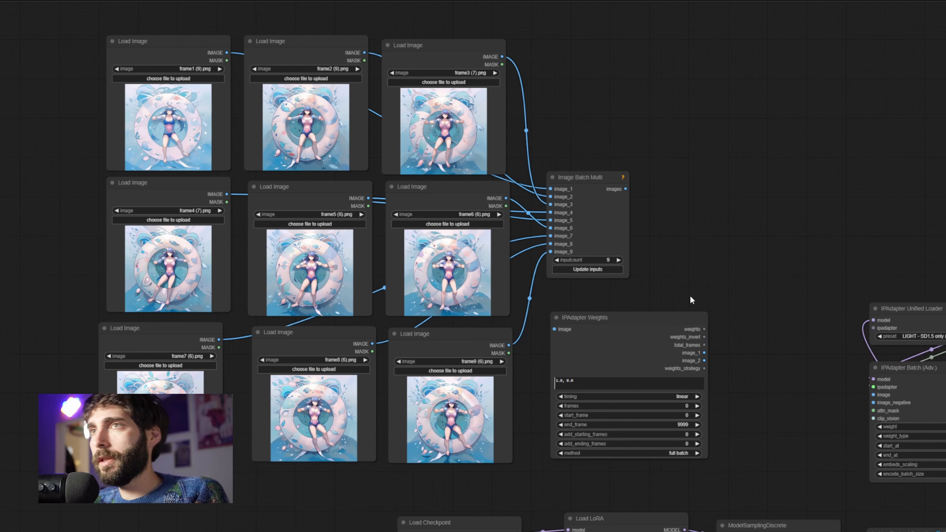
drag(626, 189, 554, 328)
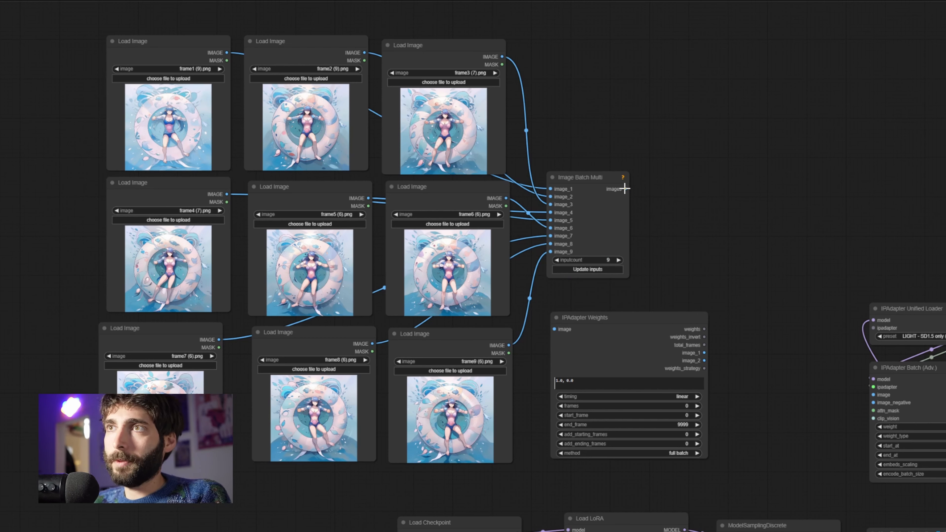
drag(625, 189, 554, 328)
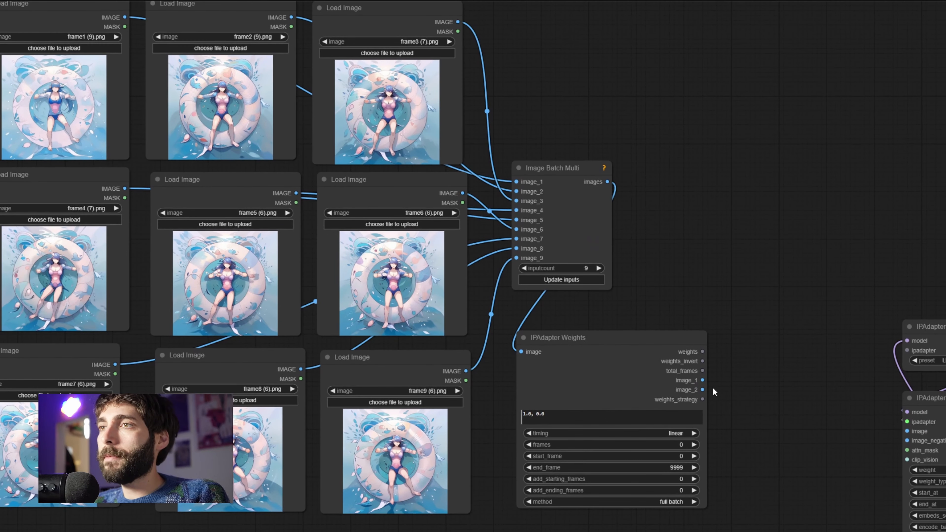
Attach a Preview Image node to the IPAdapter Weights image_1 output and run the workflow to preview the image sequence
drag(702, 380, 679, 108)
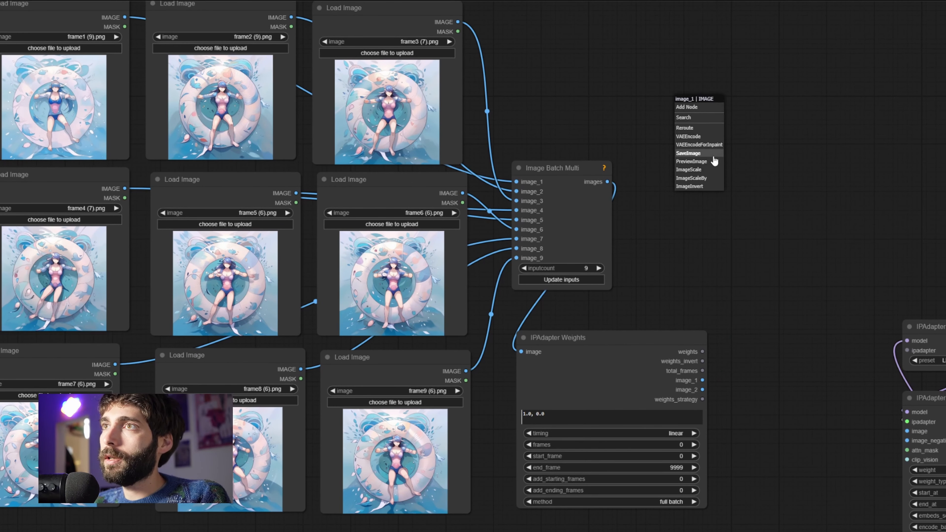
click(691, 161)
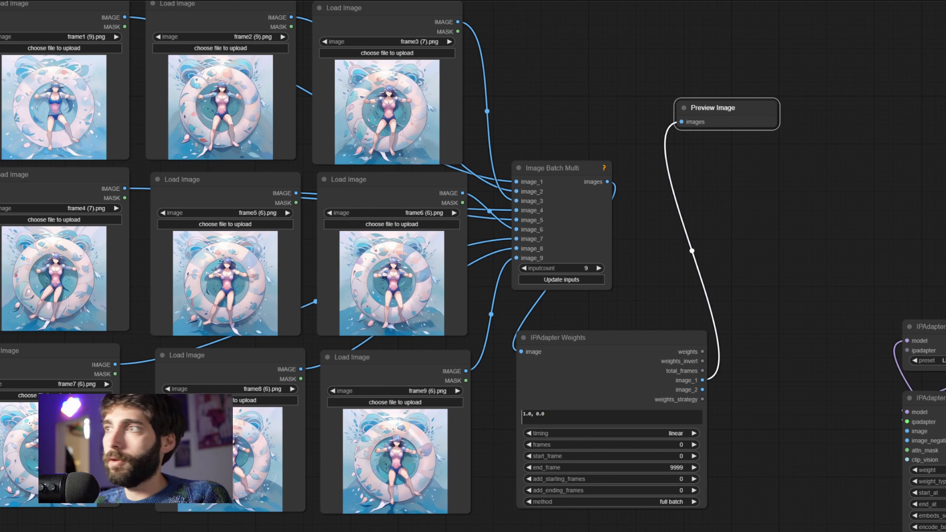
key(ctrl+Return)
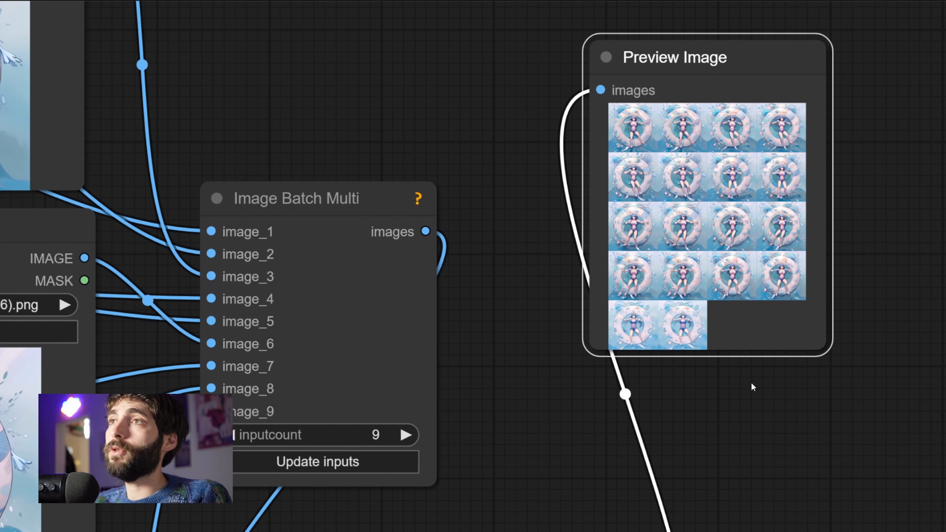
click(751, 383)
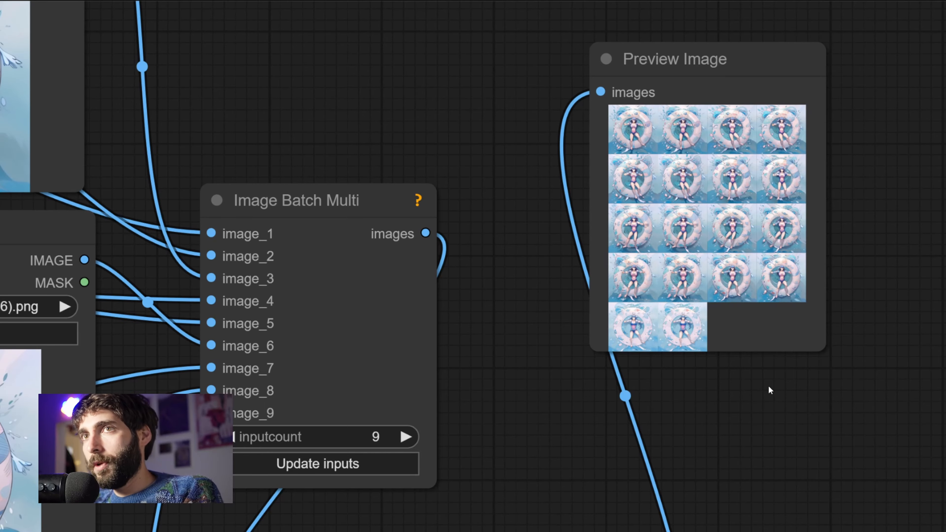
scroll(769, 385, down, 3)
drag(775, 433, 756, 139)
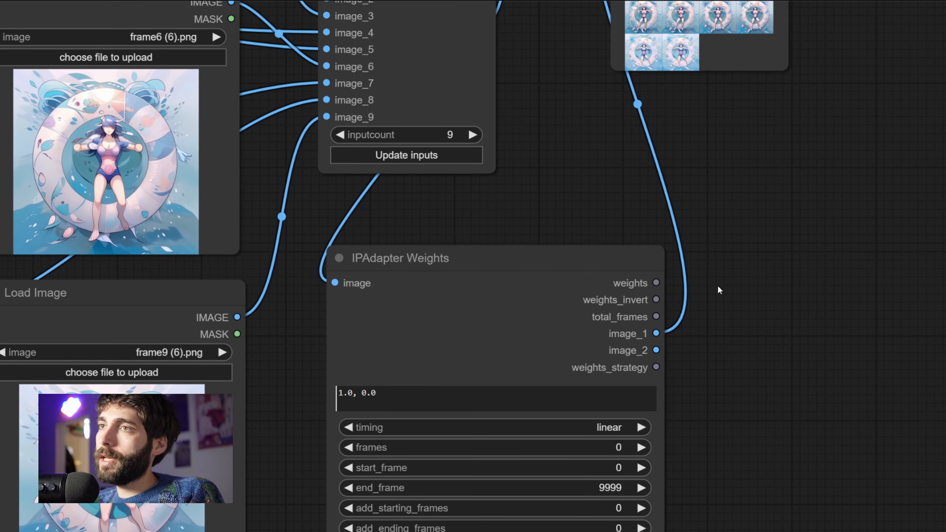
In the IPAdapter Weights node, set frames to 6 and the method to alternate batches
click(628, 446)
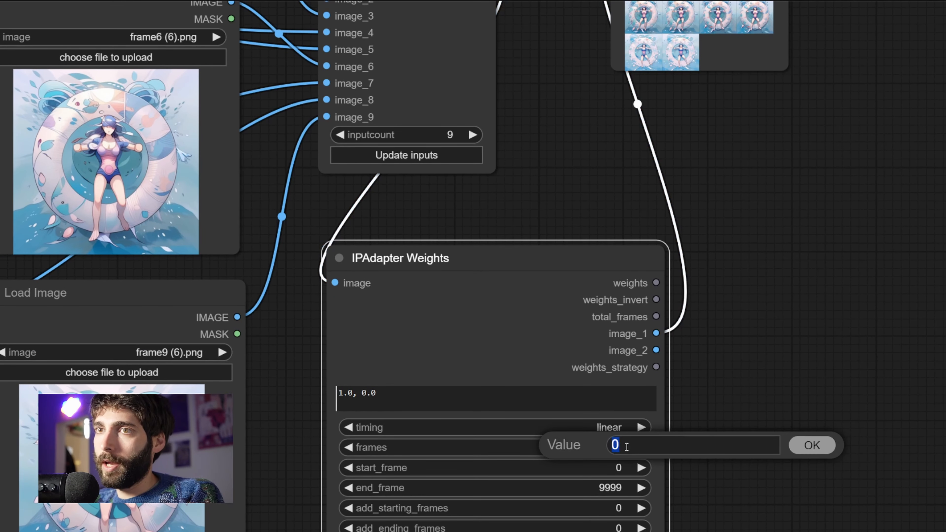
text(6)
key(Return)
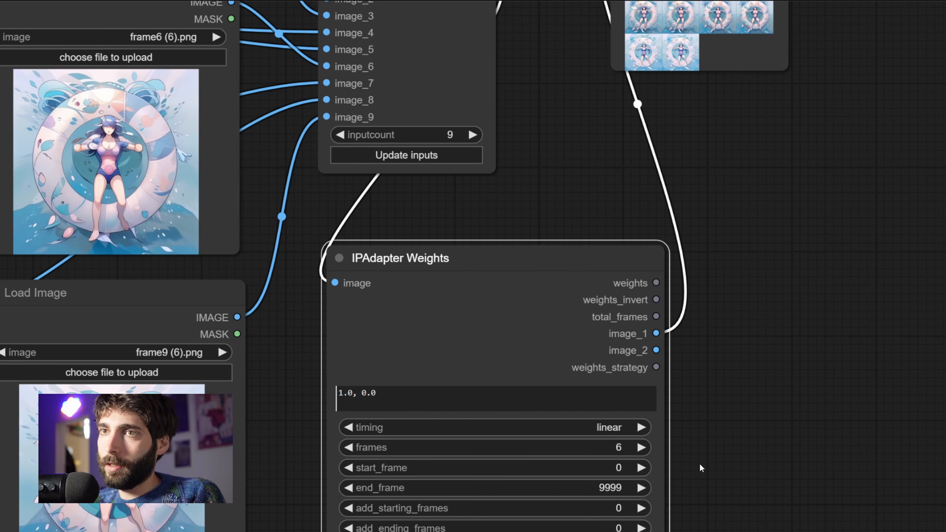
drag(932, 316, 893, 462)
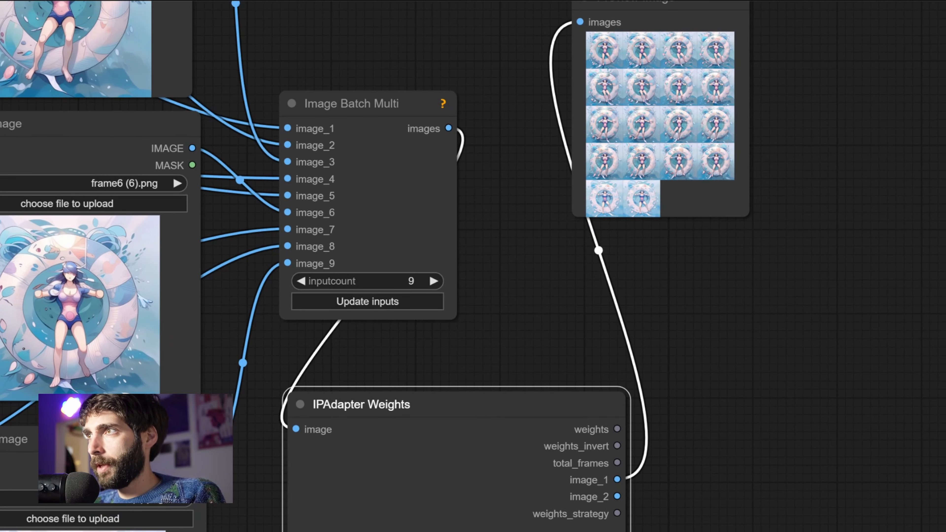
scroll(858, 233, up, 6)
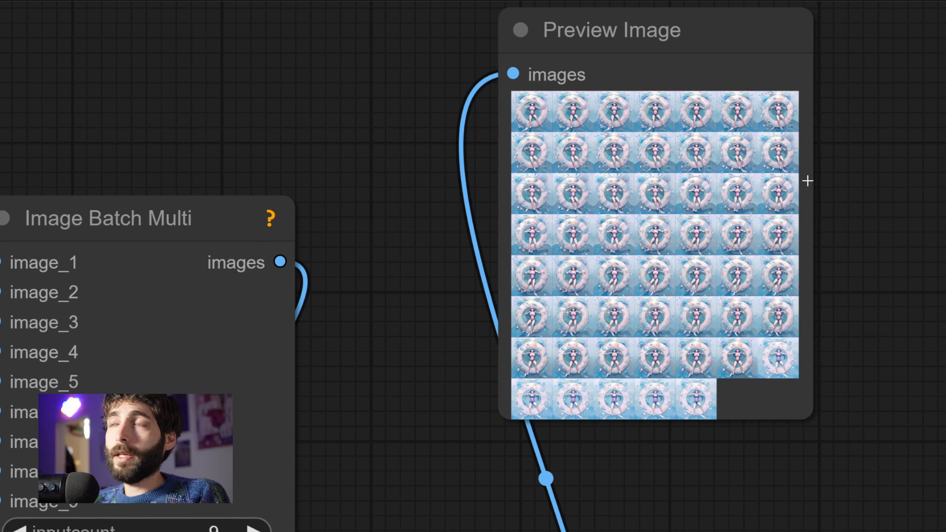
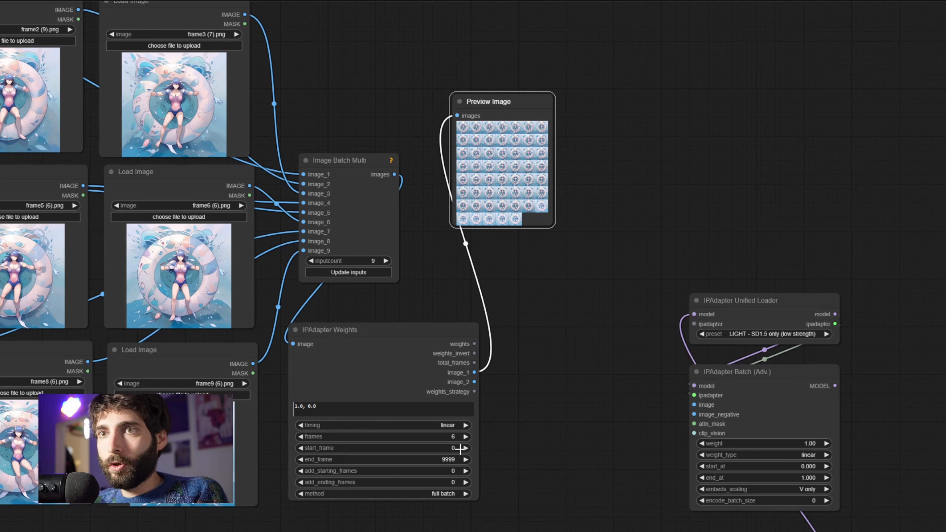
click(445, 493)
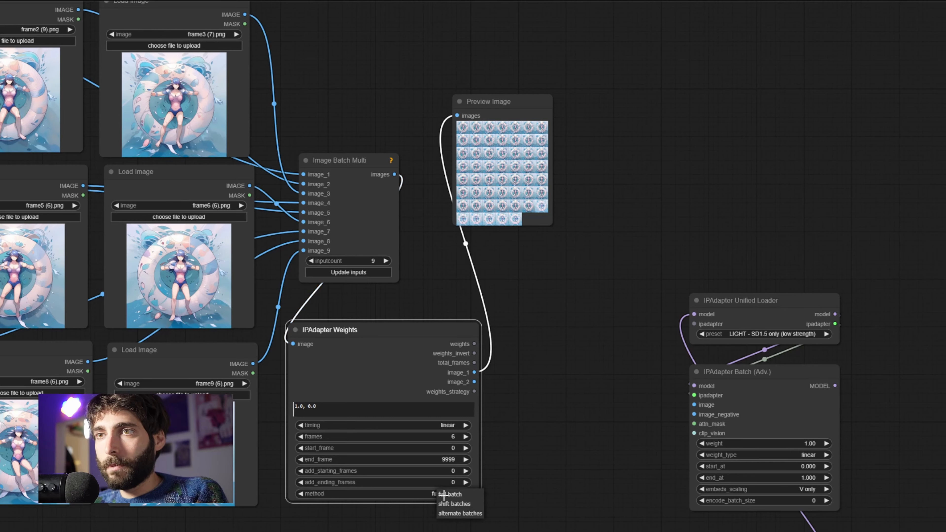
click(472, 515)
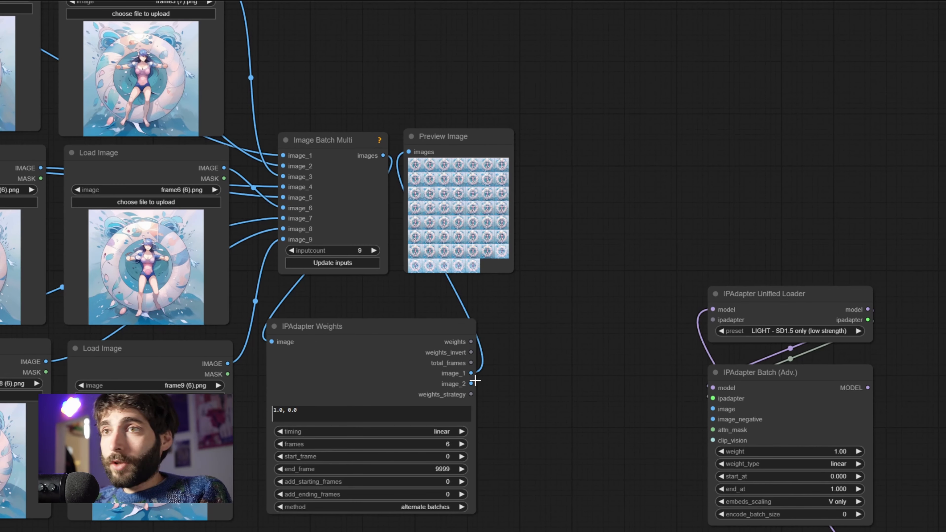
Attach a second Preview Image node to the IPAdapter Weights image_2 output and run the workflow to preview both image batches
drag(471, 383, 563, 146)
click(566, 187)
key(ctrl+Return)
scroll(568, 217, up, 5)
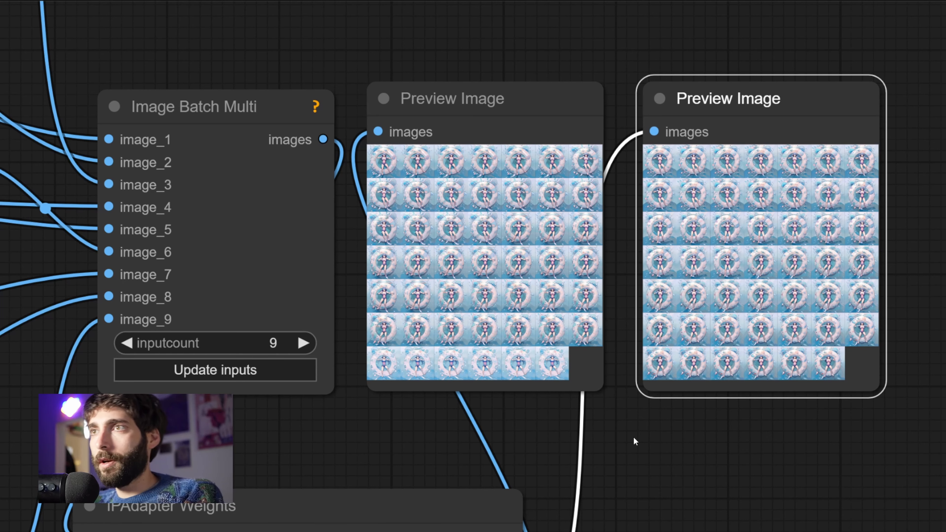
scroll(633, 437, down, 1)
drag(646, 423, 649, 414)
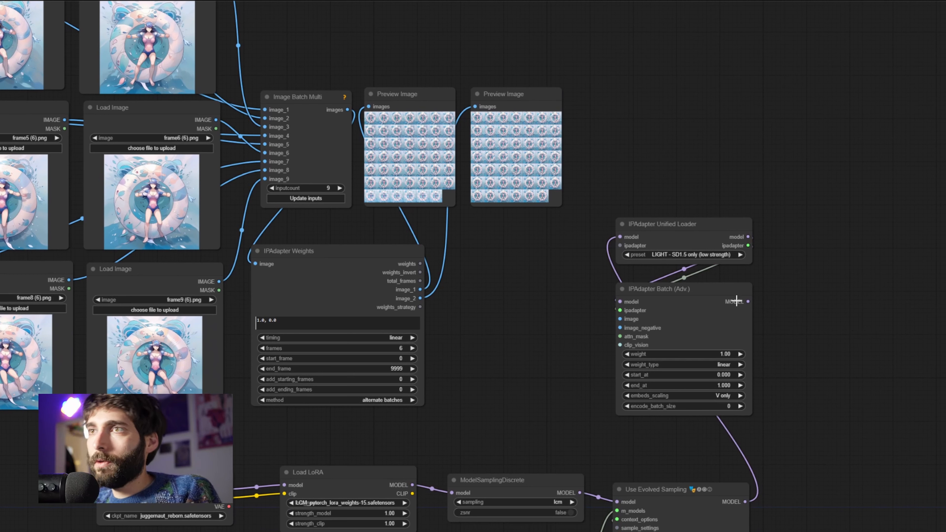
Duplicate the IPAdapter Batch (Adv.) node and place the copy beside the original
click(714, 291)
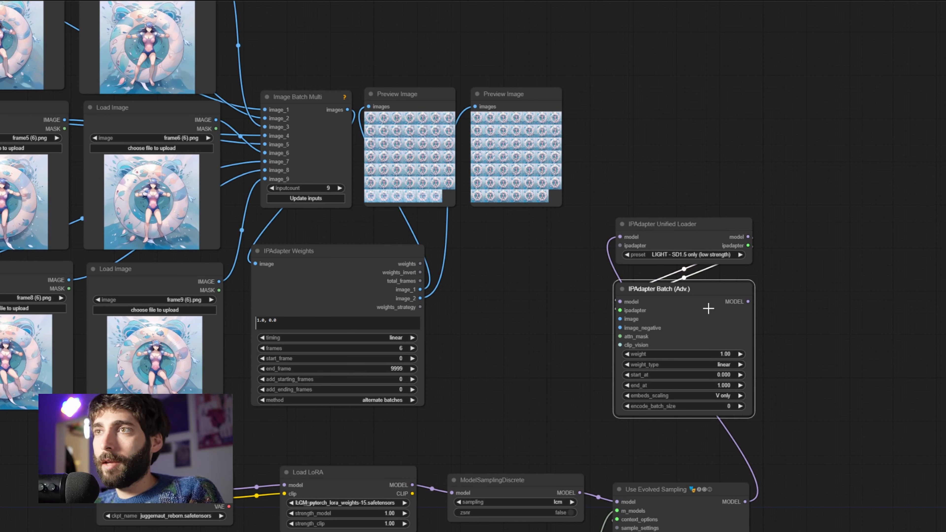
key(ctrl+v)
drag(822, 276, 810, 289)
click(812, 257)
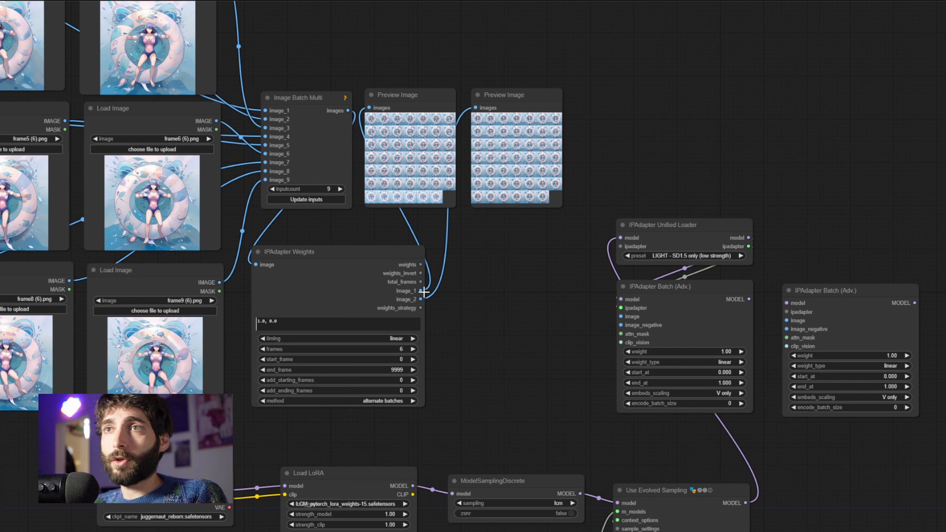
Connect image_1 to the original IPAdapter Batch's image input, image_2 to the copy's, and chain the original's MODEL output into the copy
drag(420, 290, 620, 316)
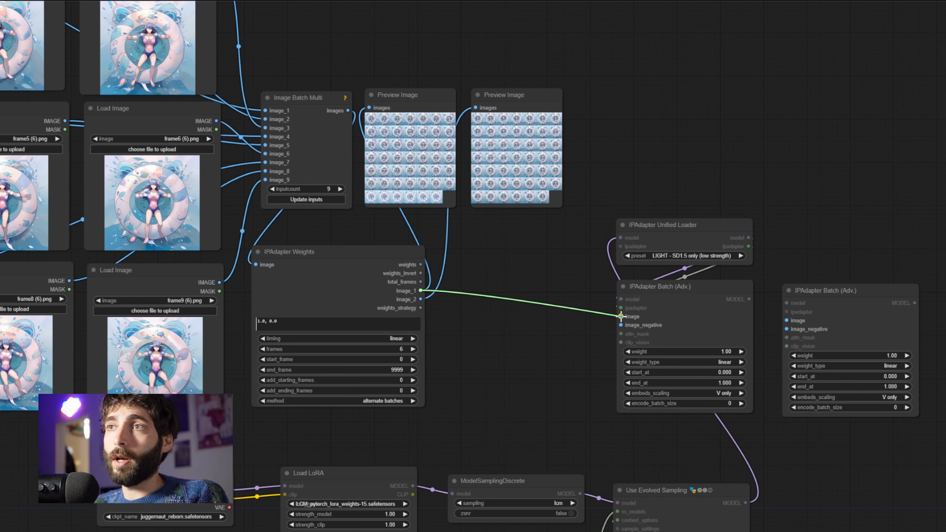
mouse_move(621, 316)
mouse_down()
mouse_move(580, 325)
mouse_move(620, 316)
mouse_up()
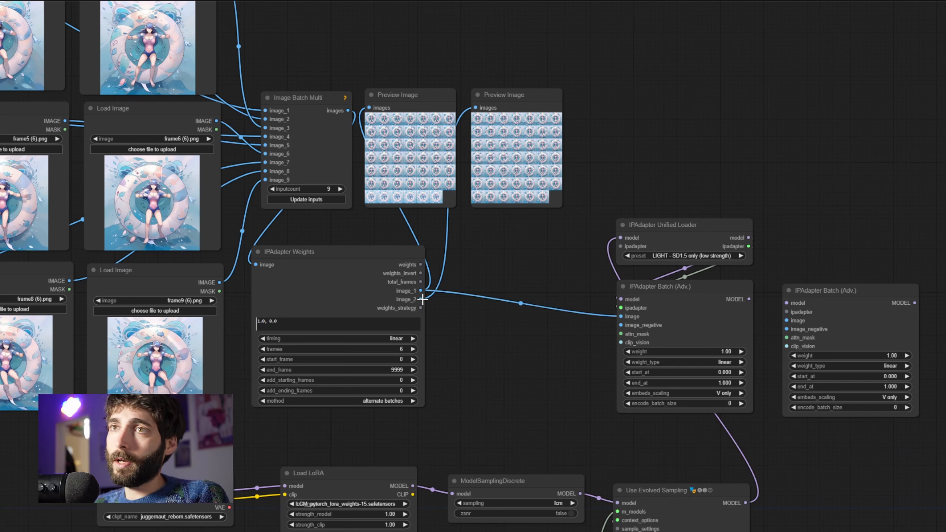
drag(420, 299, 787, 320)
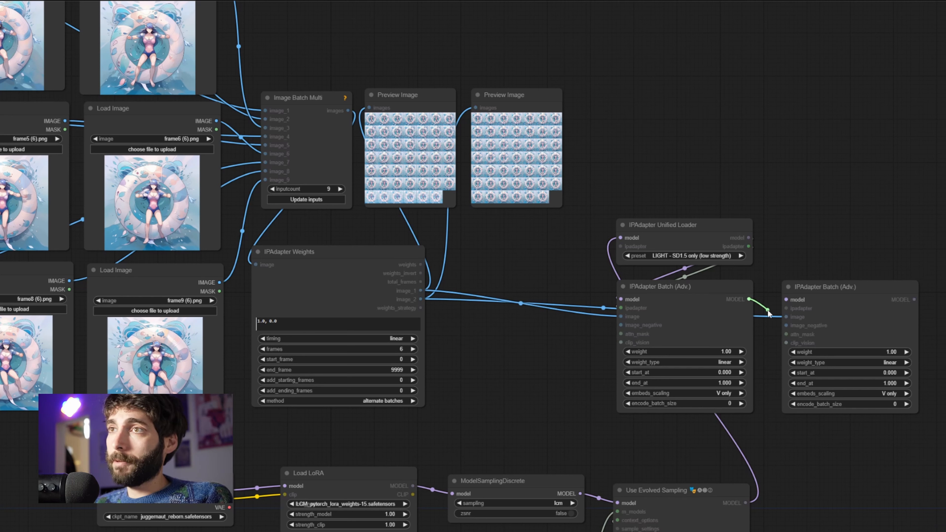
drag(748, 299, 764, 313)
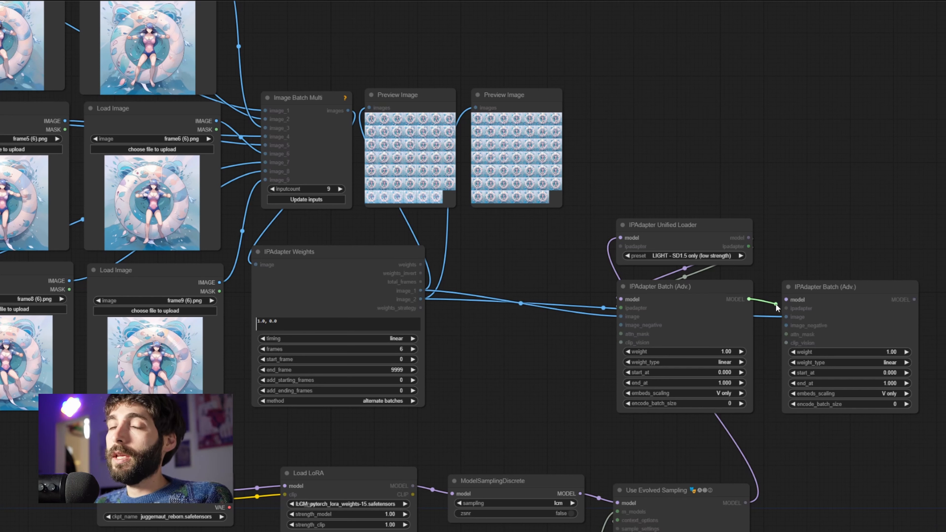
drag(776, 304, 786, 299)
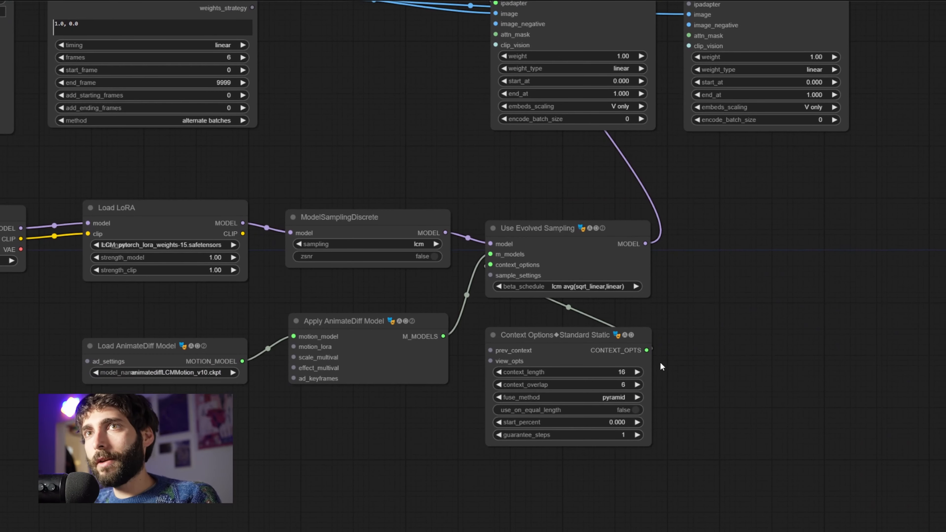
Add a CLIP Text Encode node fed by Load LoRA's CLIP output and a copy below it fed by Load Checkpoint's CLIP output
drag(243, 234, 756, 174)
click(775, 264)
key(ctrl+c)
key(ctrl+v)
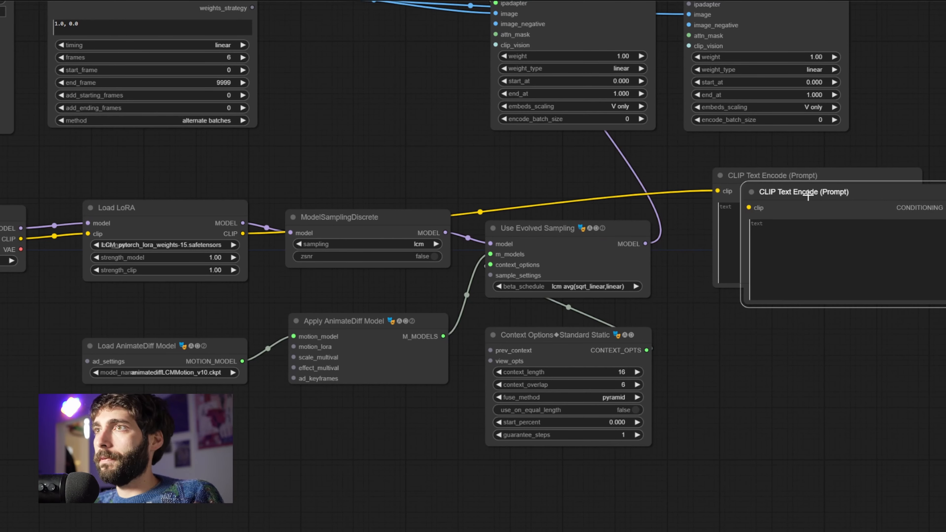
drag(804, 192, 773, 312)
click(678, 305)
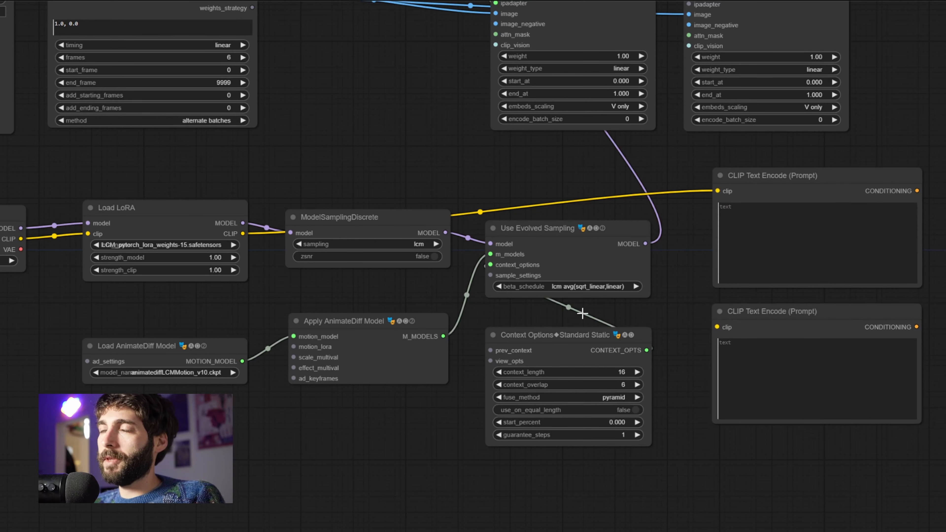
drag(21, 239, 718, 327)
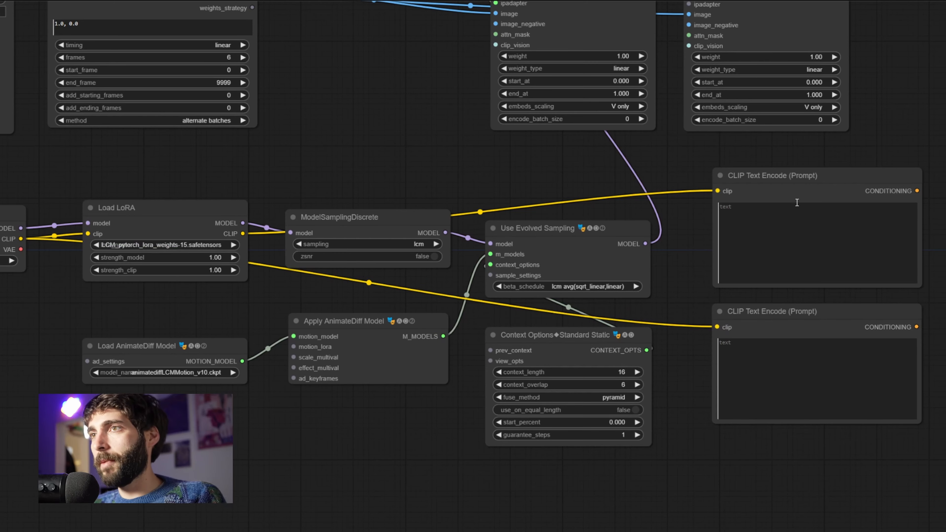
Enter the positive prompt "anime illustration of a young woman swimming underwater" and the negative prompt "photo, render, 3d, nsfw, nude"
click(791, 176)
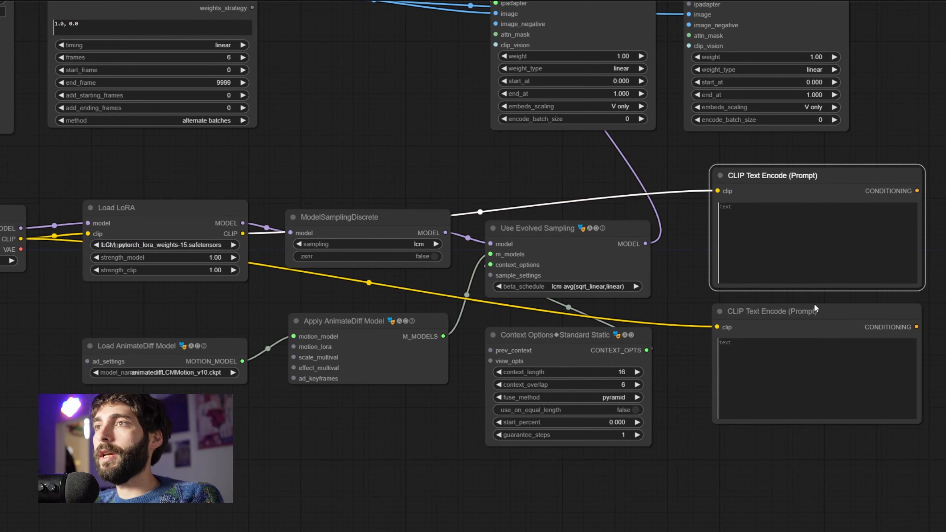
click(812, 315)
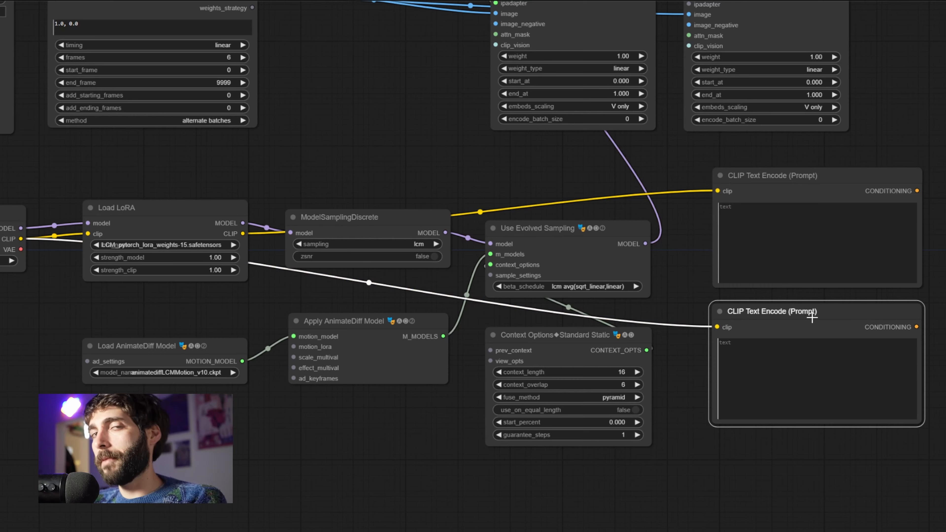
click(749, 272)
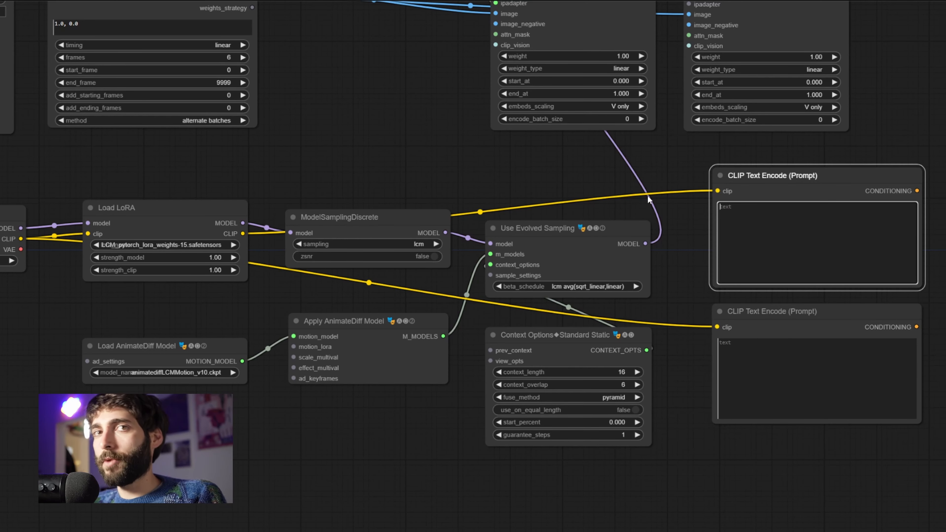
key(ctrl+v)
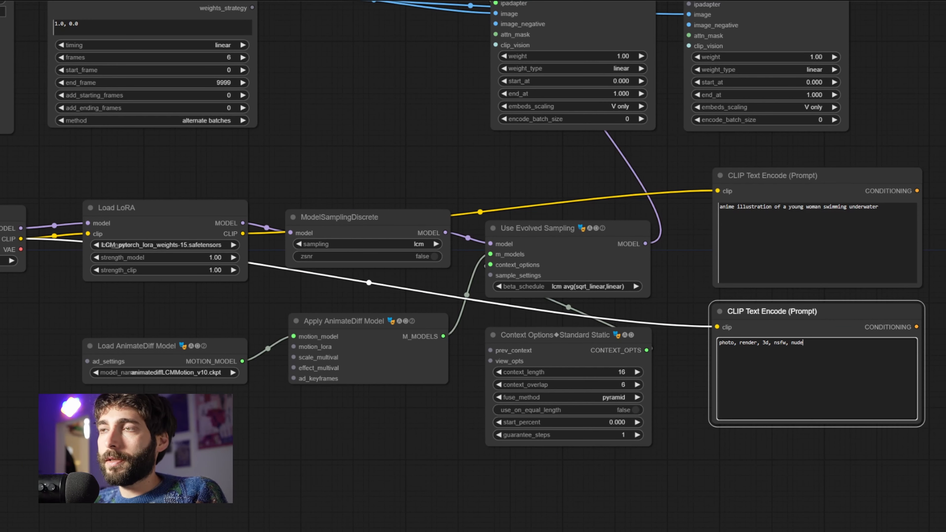
Add an Apply Advanced ControlNet node below the prompts and connect the two prompt conditionings to its positive and negative inputs
double_click(601, 362)
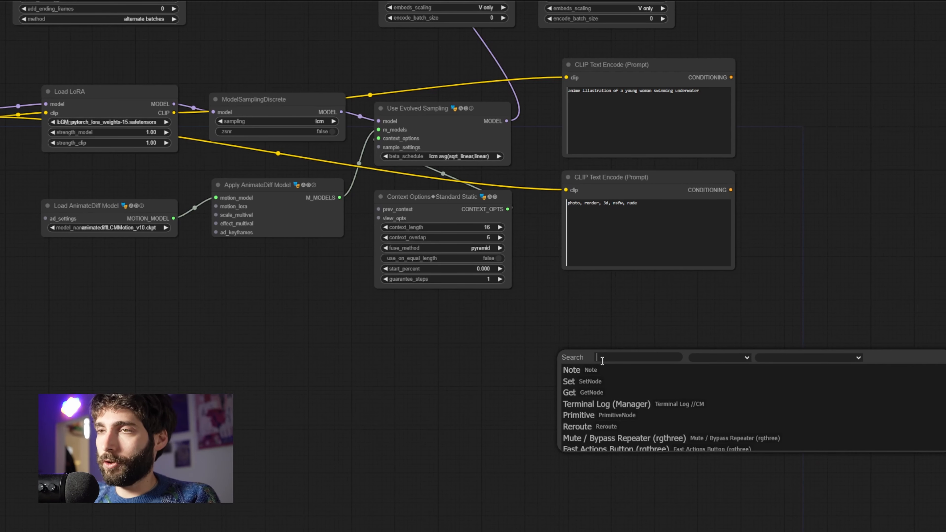
text(appl)
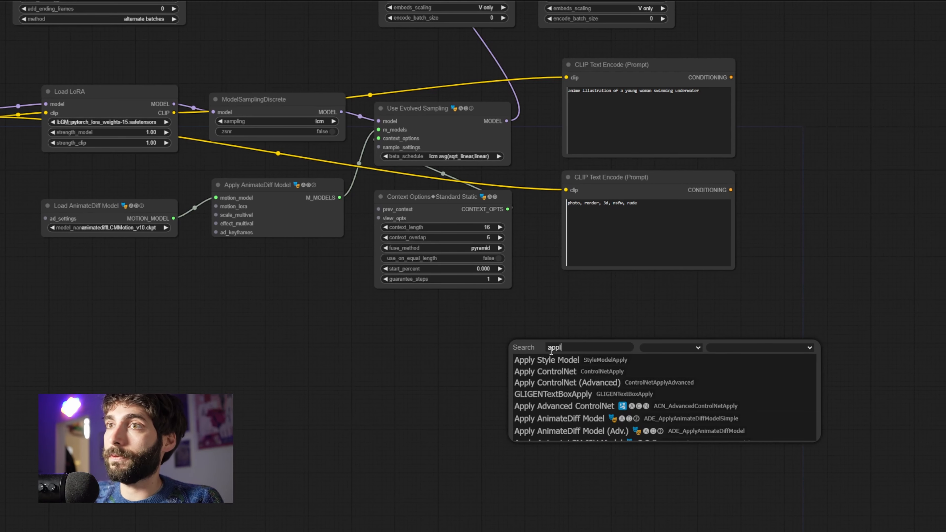
text(y advanc)
key(Return)
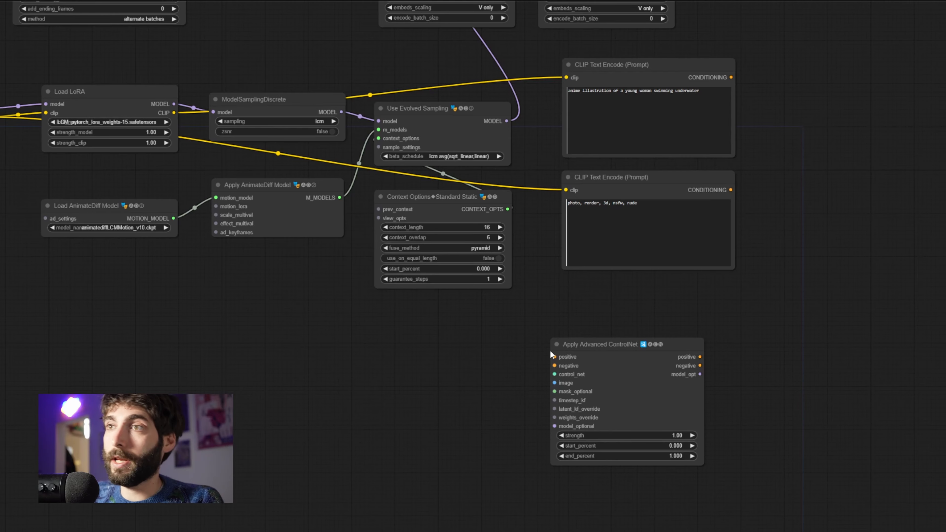
drag(550, 351, 567, 356)
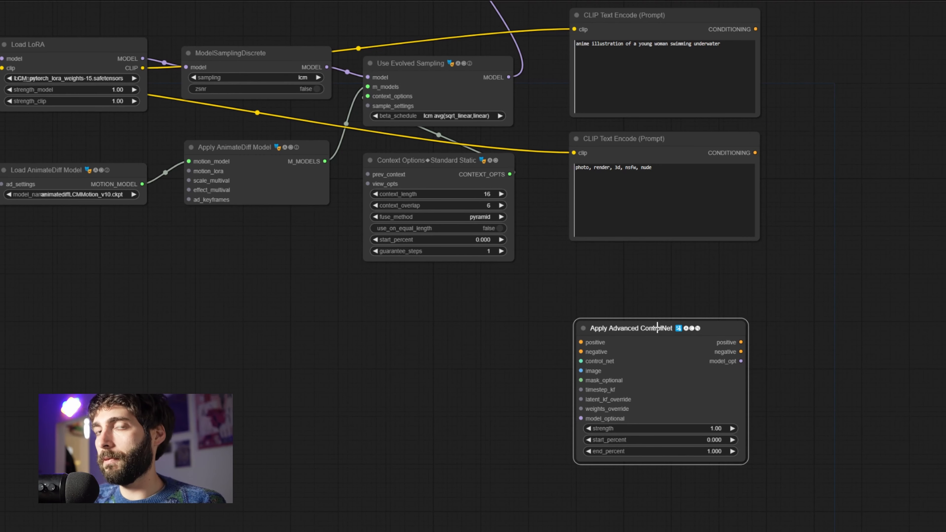
drag(755, 29, 580, 342)
drag(753, 152, 580, 352)
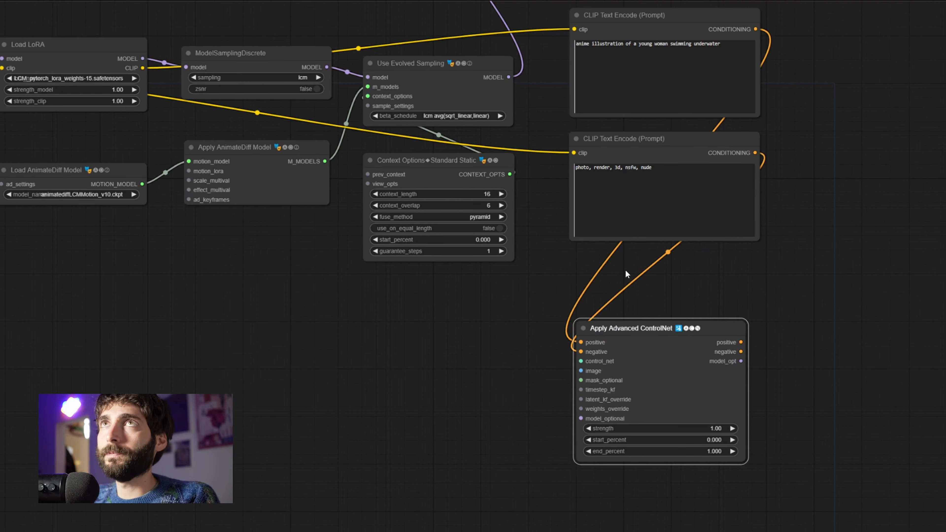
click(674, 332)
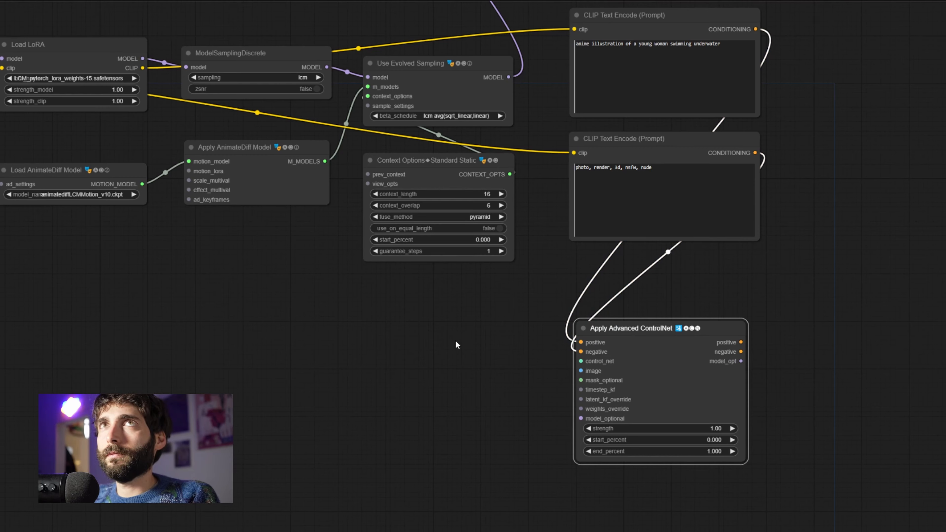
Attach a Load ControlNet Model node to the control_net input and choose the control_v1p_sd15_qrcode_monster.safetensors model
drag(580, 361, 427, 346)
click(491, 382)
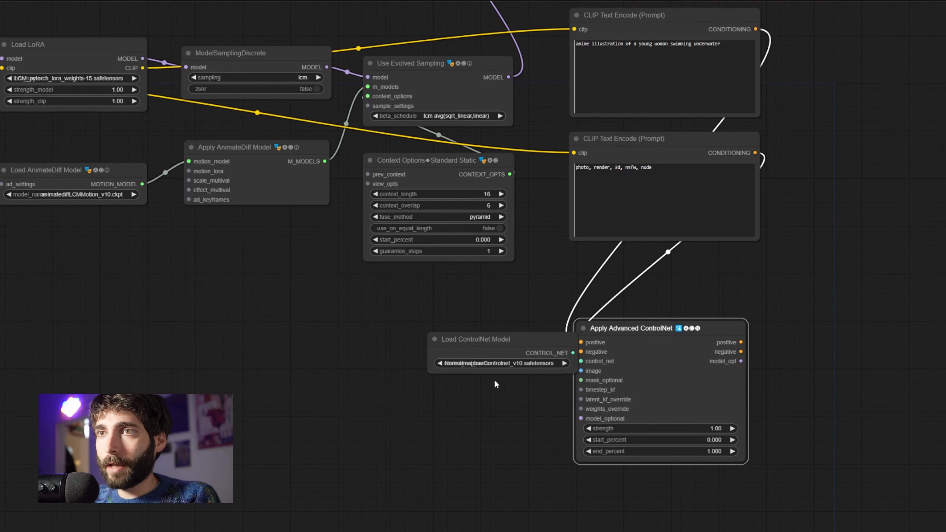
drag(483, 339, 409, 317)
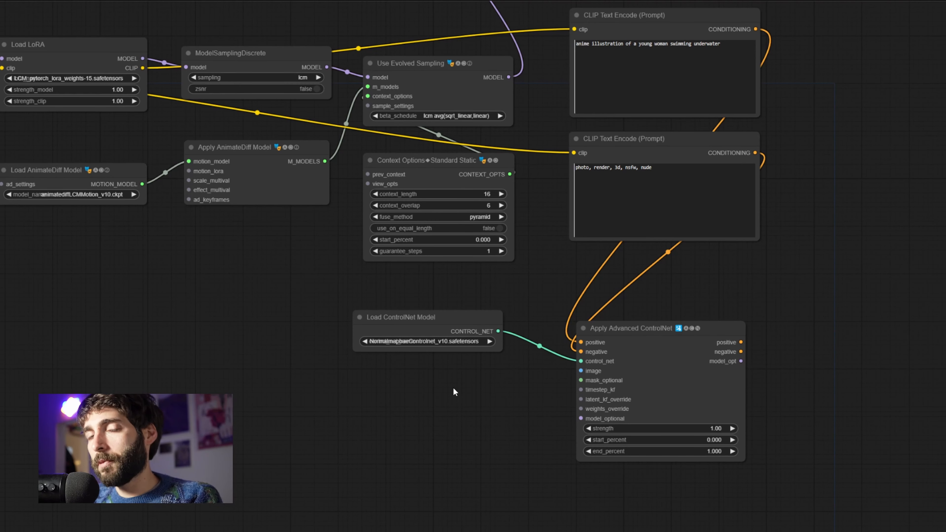
click(460, 341)
click(558, 472)
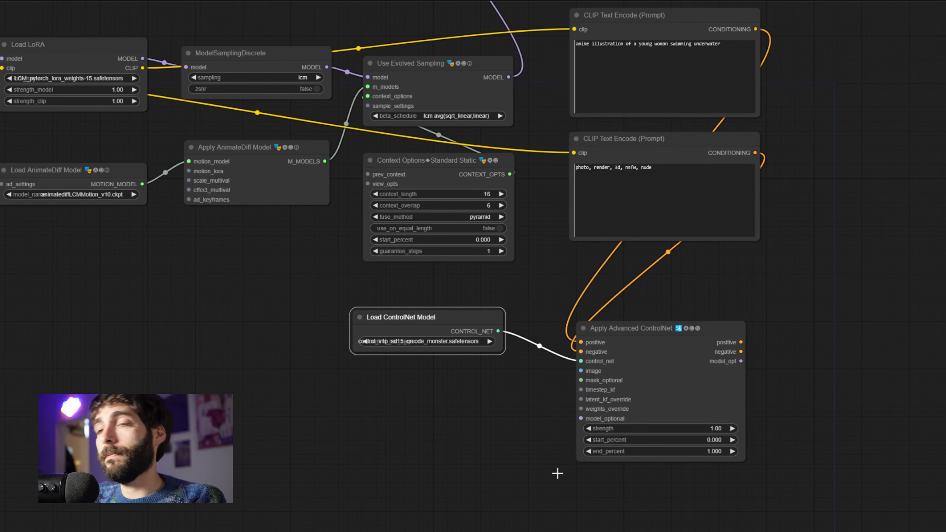
Add an IPAdapter Weights From Strategy node below the AnimateDiff loader, fed by the IPAdapter Weights node's weights_strategy output
scroll(556, 473, down, 5)
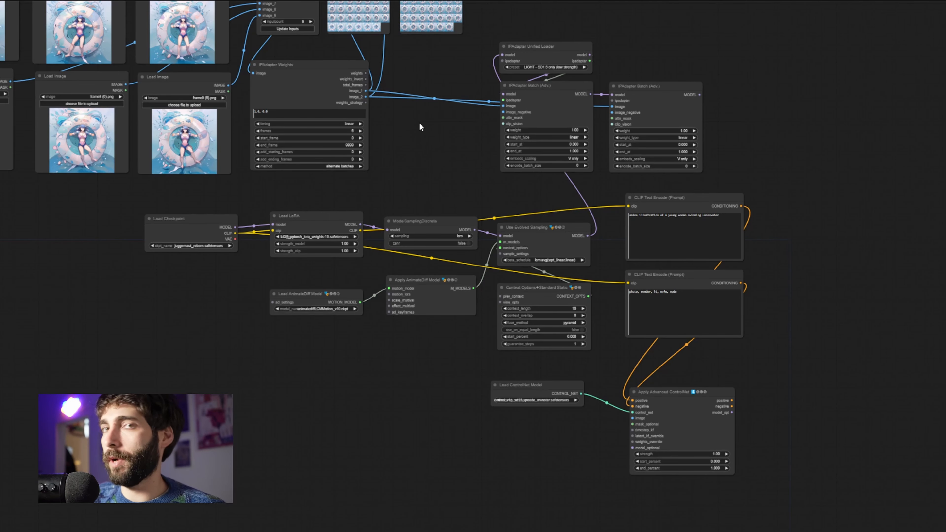
scroll(407, 139, up, 5)
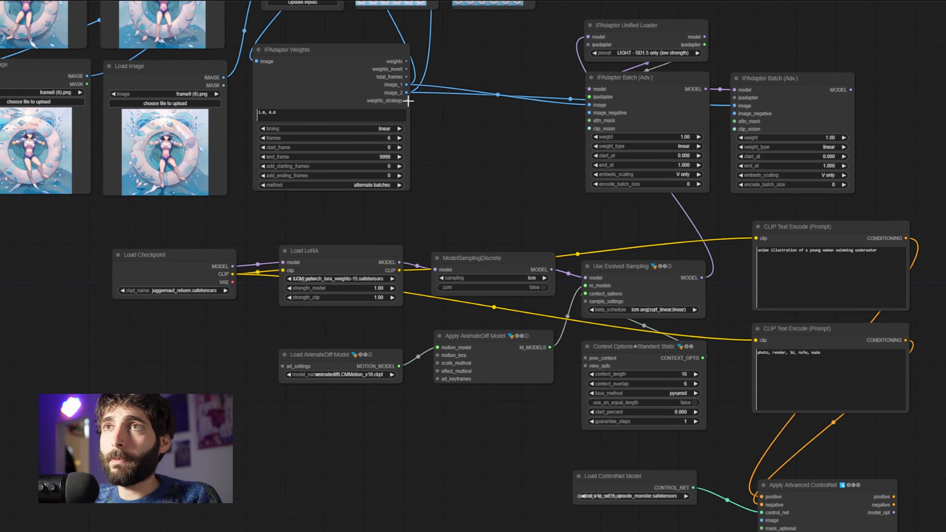
drag(411, 101, 332, 504)
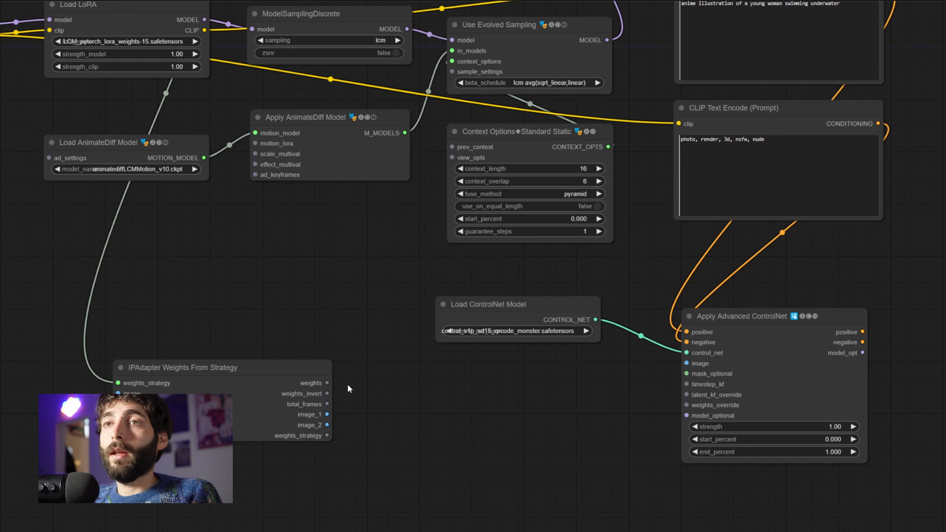
Add a Latent Keyframe Batched Group node fed by the strategy node's weights output and connect it to the Apply Advanced ControlNet's latent_kf_override input
drag(326, 383, 402, 376)
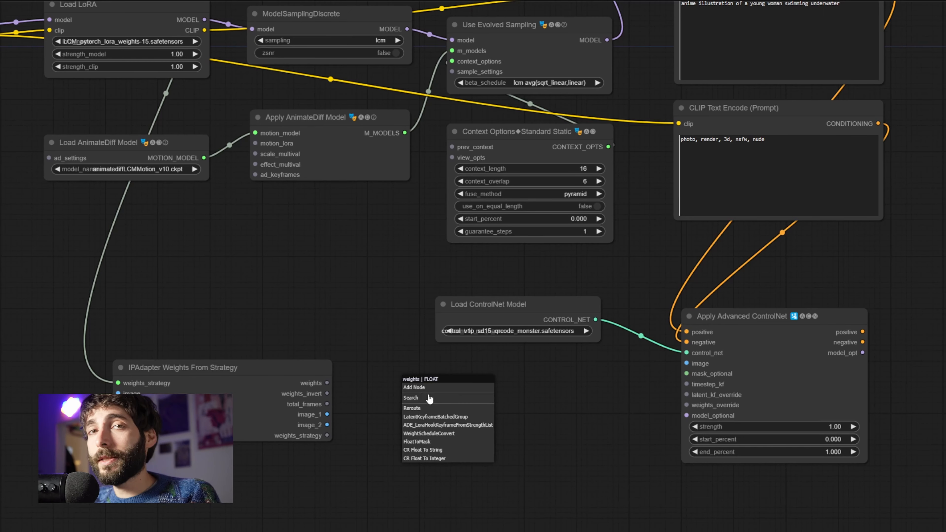
click(475, 418)
click(486, 383)
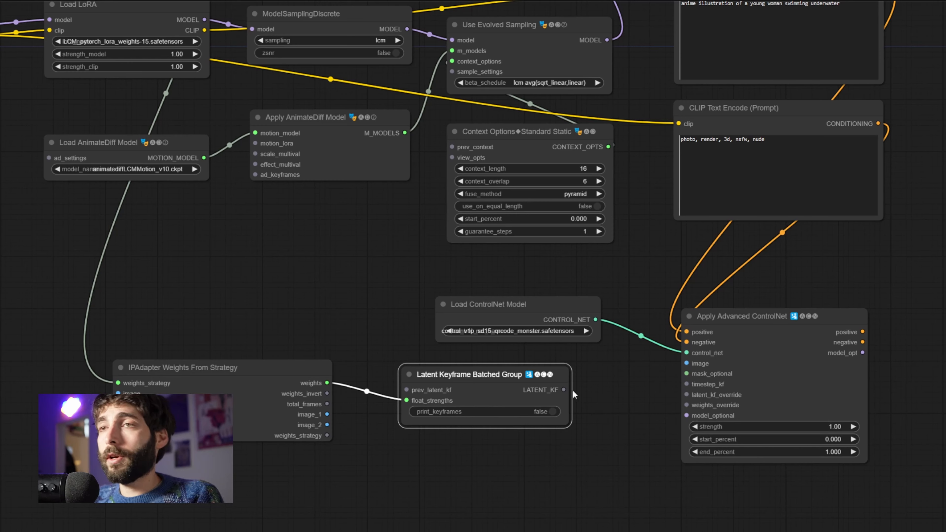
drag(564, 390, 689, 396)
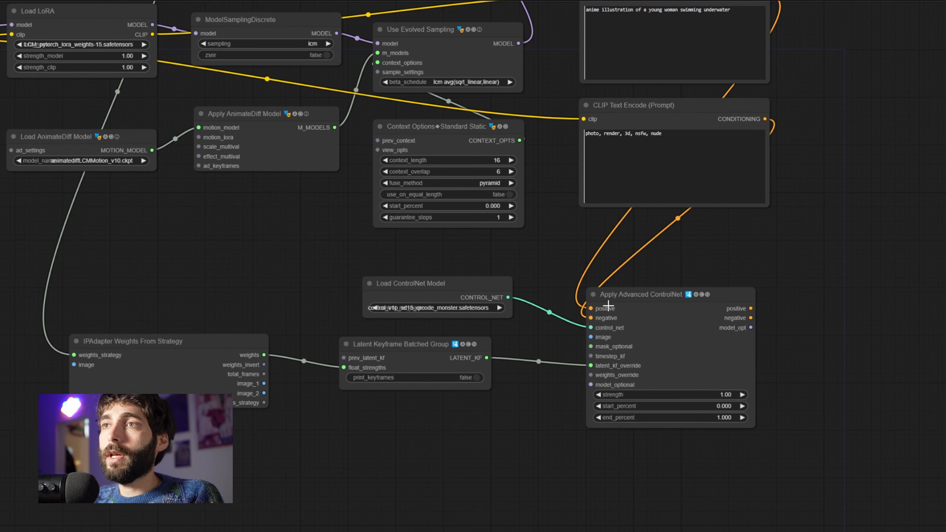
Duplicate the Apply Advanced ControlNet node beside the original, chain the positive and negative conditionings into it and feed it the same ControlNet model
click(608, 305)
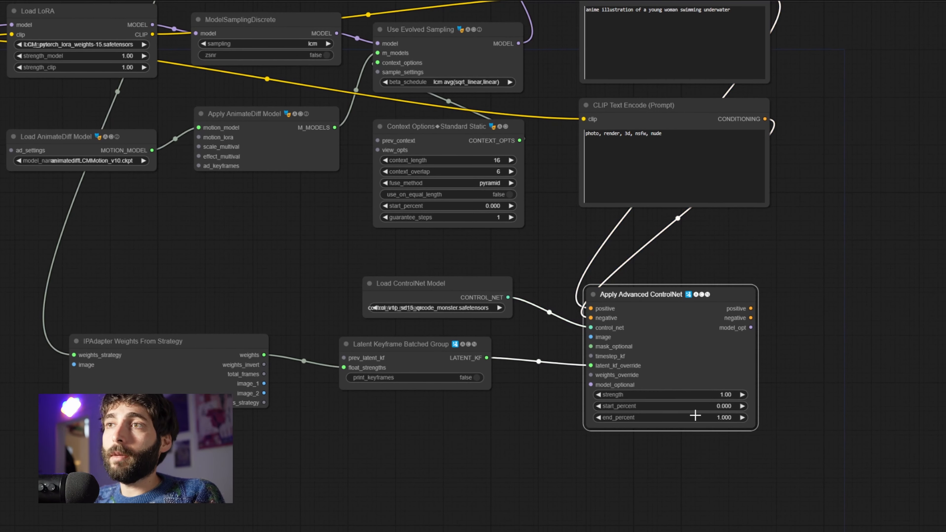
key(ctrl+c)
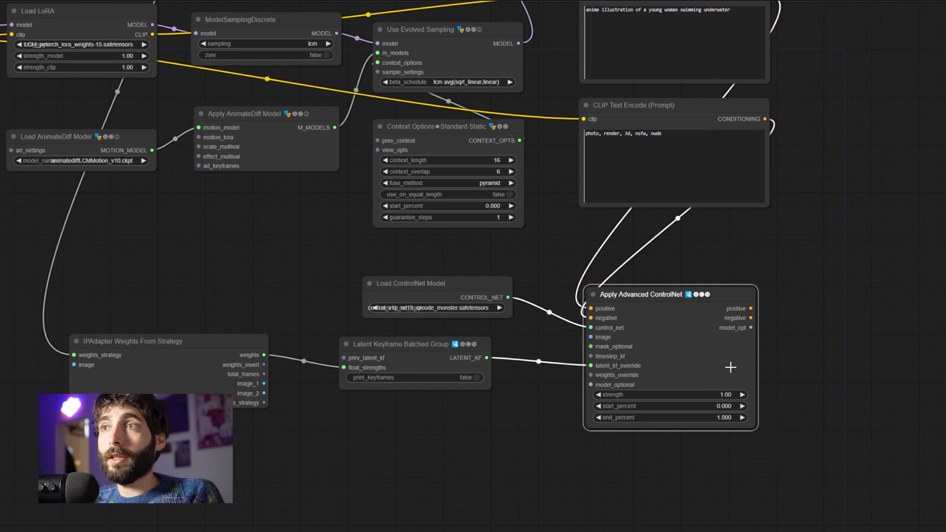
key(ctrl+v)
drag(866, 306, 843, 298)
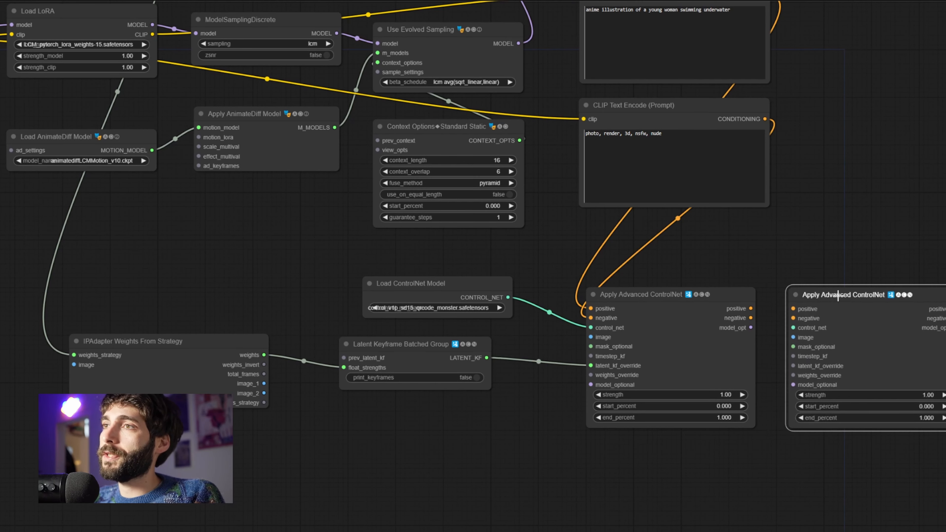
click(784, 298)
drag(748, 306, 795, 318)
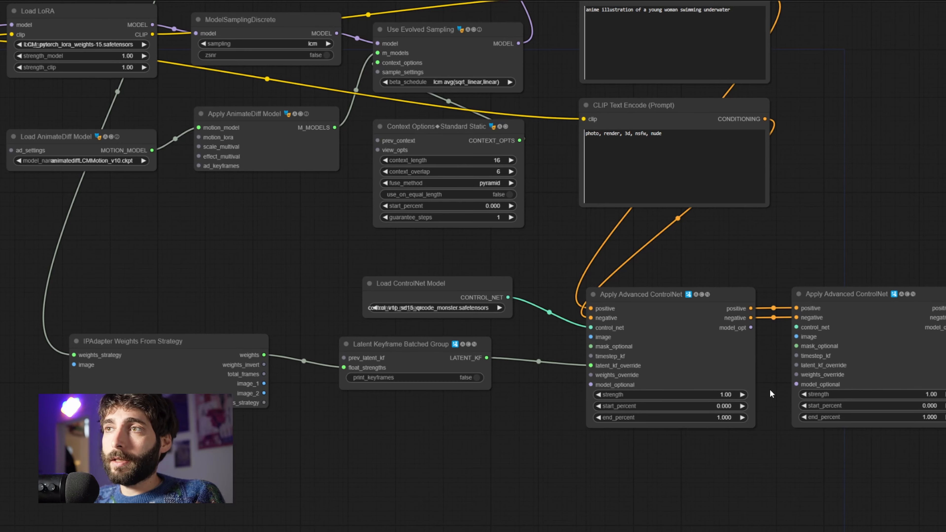
drag(507, 297, 796, 327)
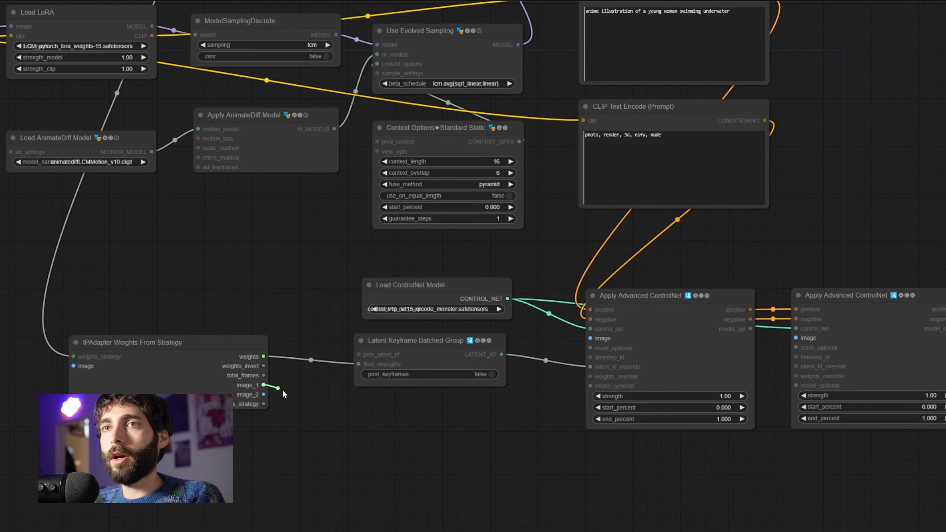
Connect the strategy node's image_1 and image_2 outputs to the first and second ControlNet's image inputs and tidy the Latent Keyframe node's position
drag(263, 384, 591, 338)
drag(263, 394, 797, 337)
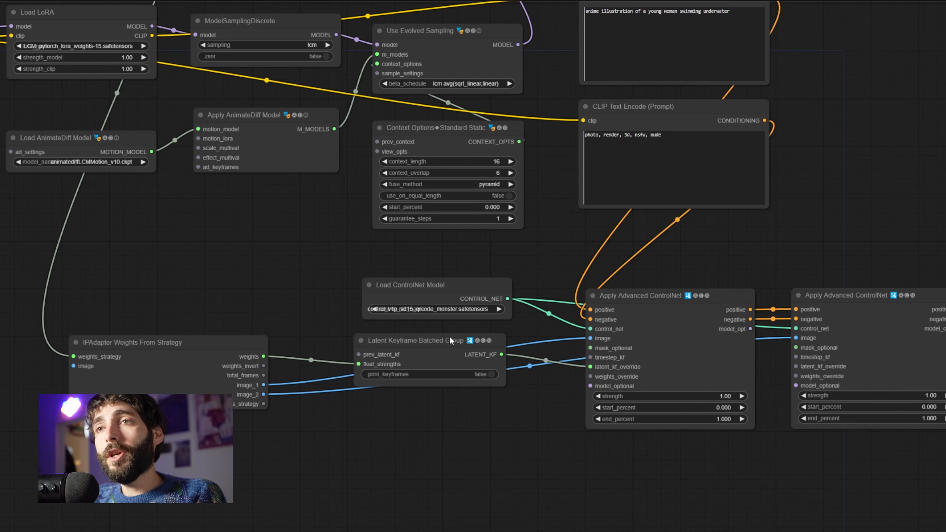
click(414, 337)
drag(417, 340, 423, 341)
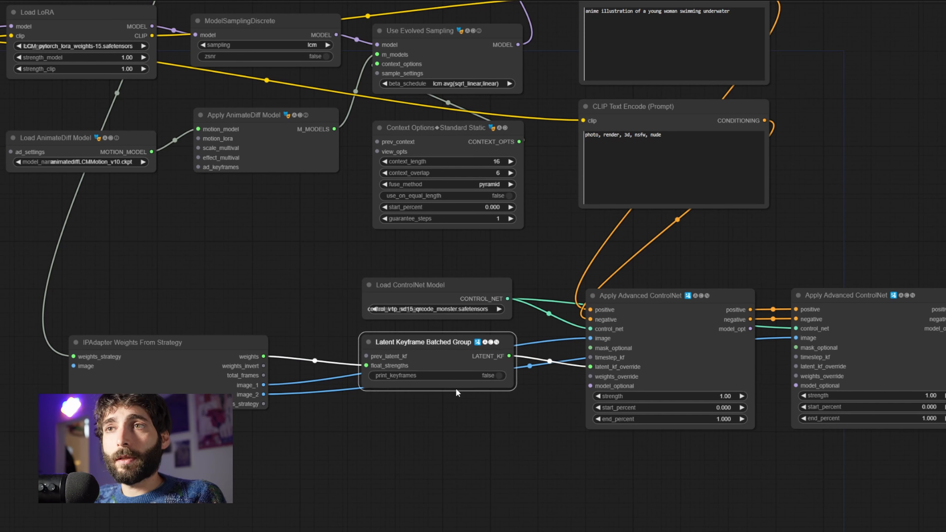
click(823, 303)
click(480, 341)
drag(480, 341, 481, 340)
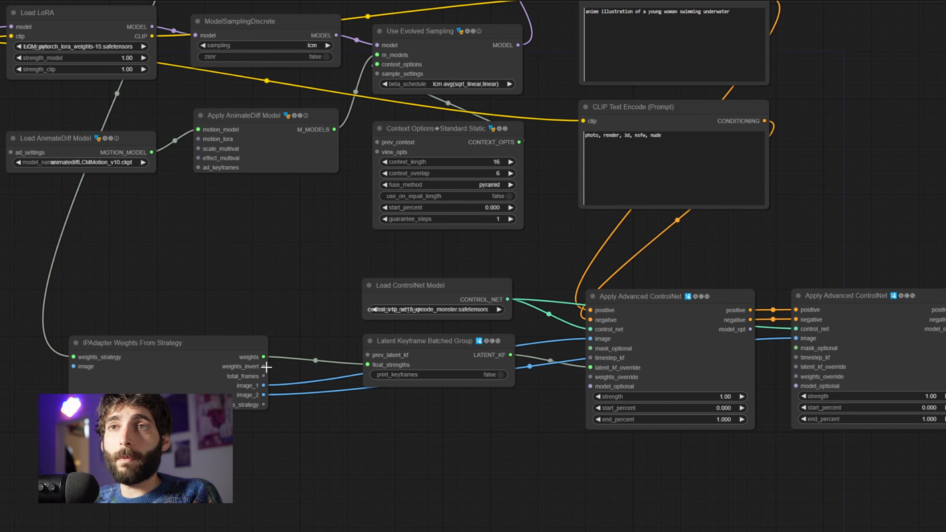
Add a second Latent Keyframe Batched Group node from the weights_invert output and connect it to the second ControlNet's latent_kf_override input
drag(264, 366, 454, 461)
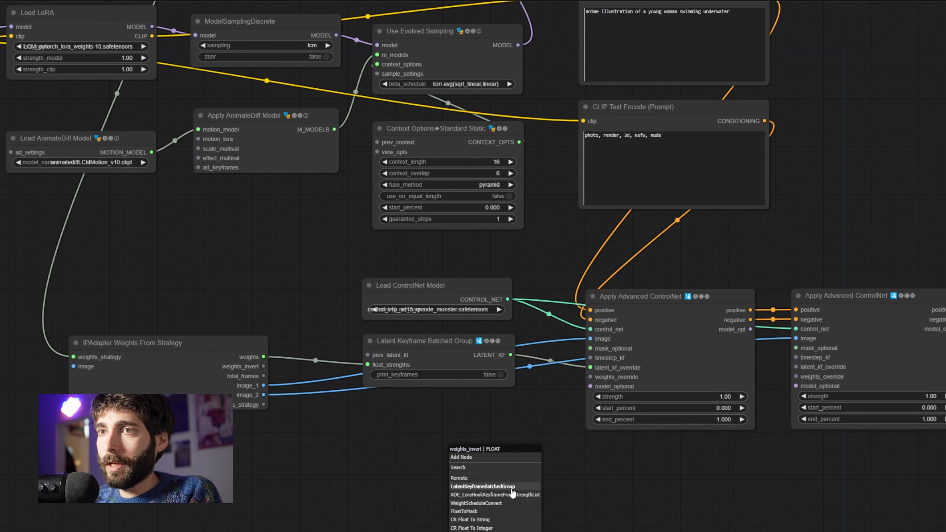
click(520, 489)
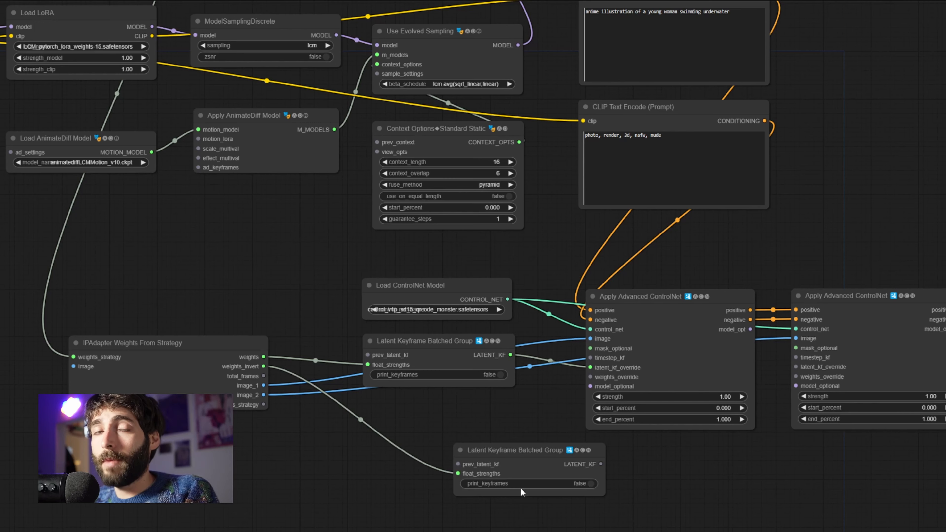
drag(545, 455, 661, 461)
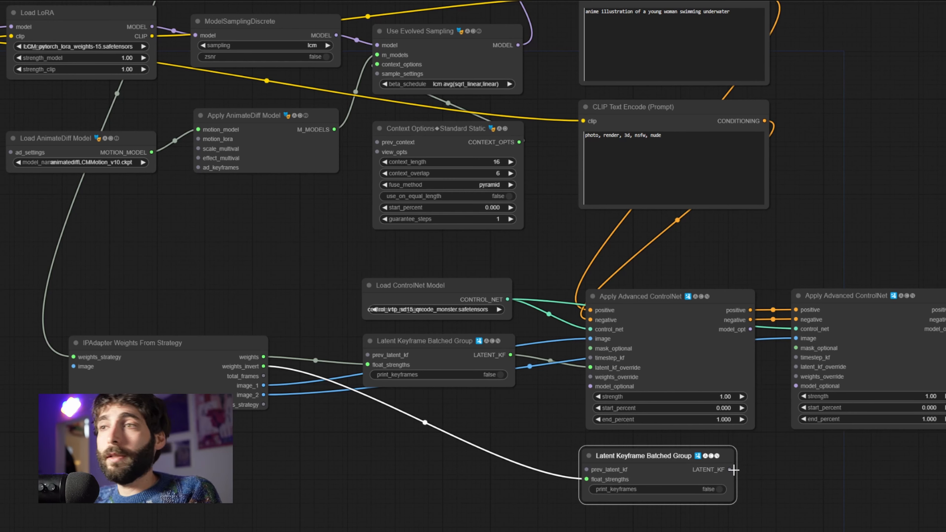
drag(733, 469, 795, 366)
click(520, 465)
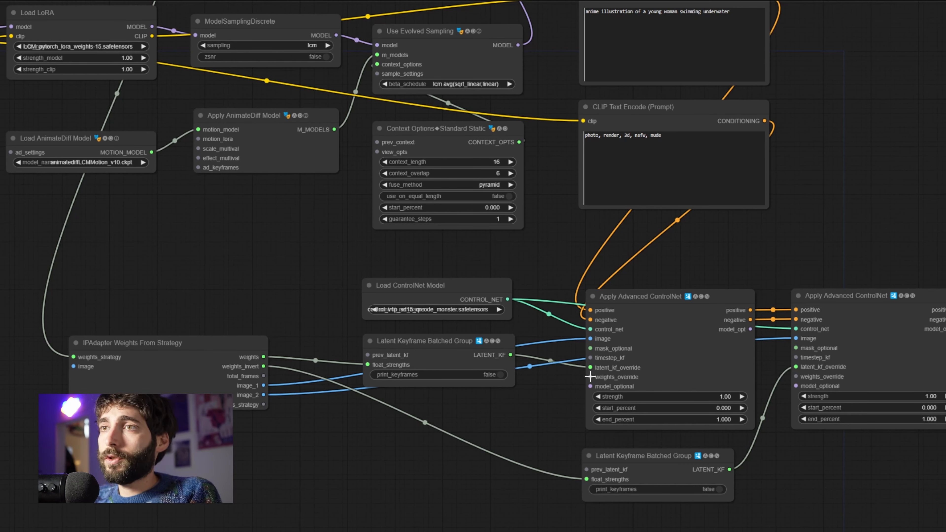
Add a Scaled Soft Weights node with base_multiplier 0.925 and connect its CN_WEIGHTS output to both ControlNets' weights_override inputs
drag(590, 377, 471, 442)
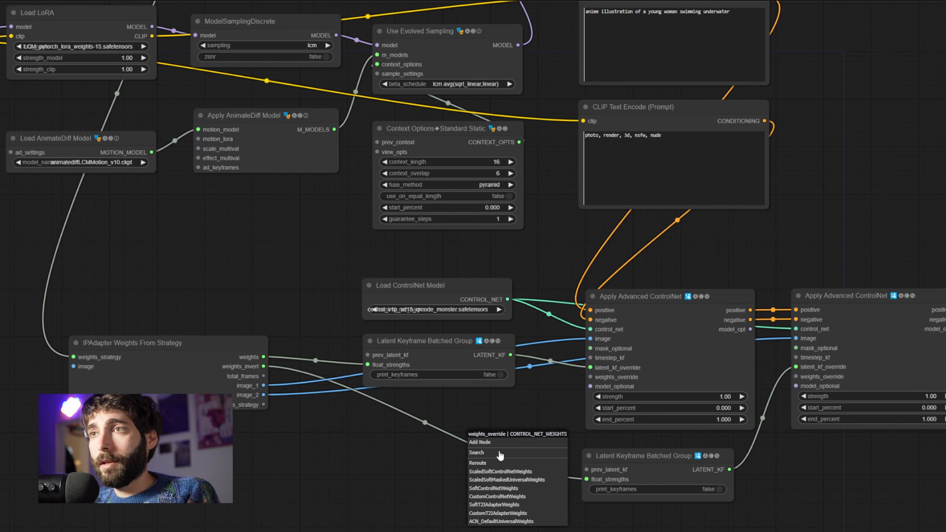
click(542, 473)
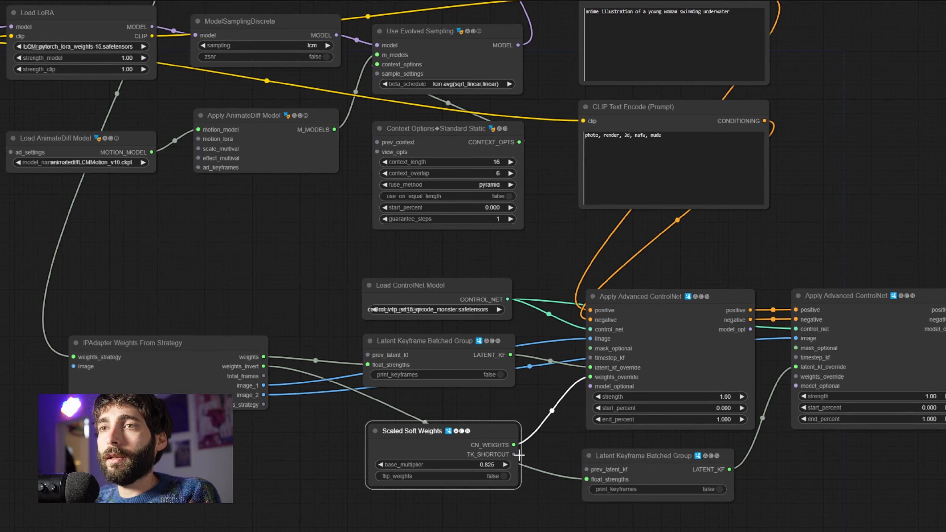
click(471, 463)
text(0.92)
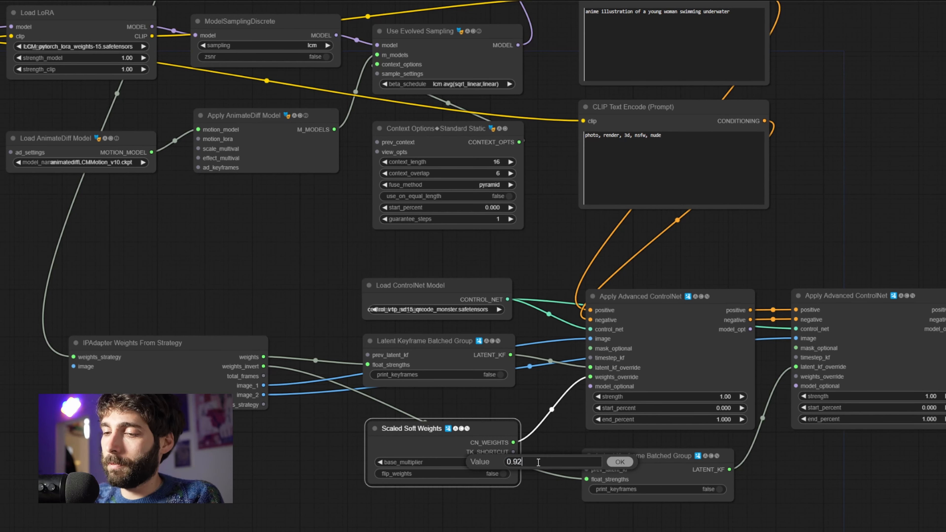
key(Return)
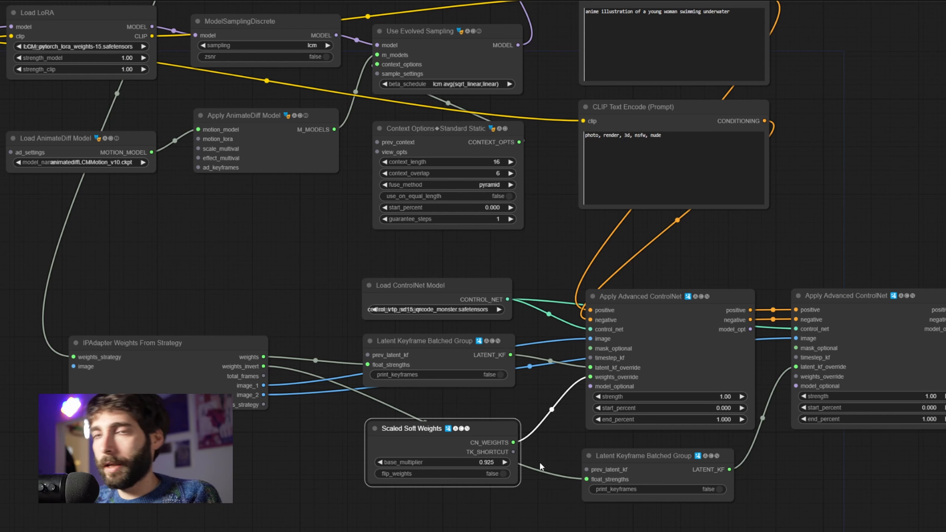
drag(520, 444, 800, 378)
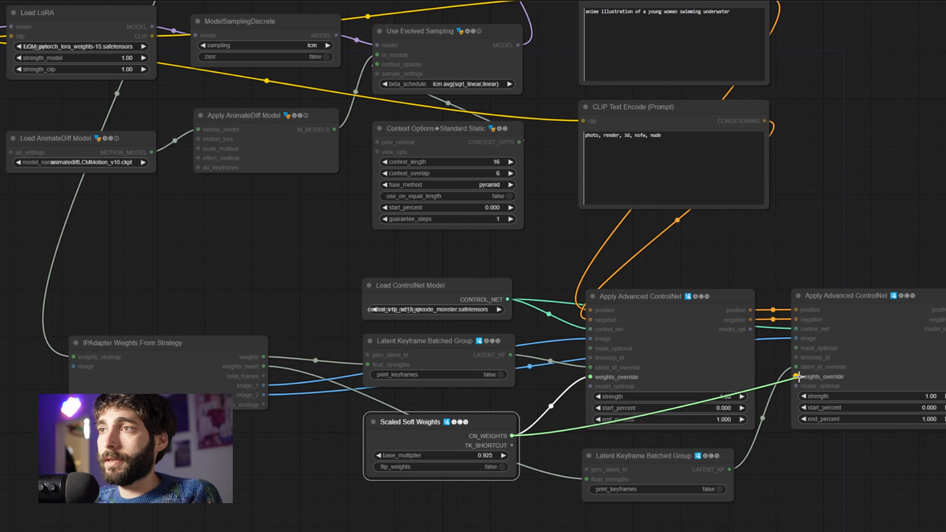
Add a KSampler node beside the prompts and connect the second IPAdapter Batch (Adv.) node's MODEL output to its model input
scroll(610, 395, down, 5)
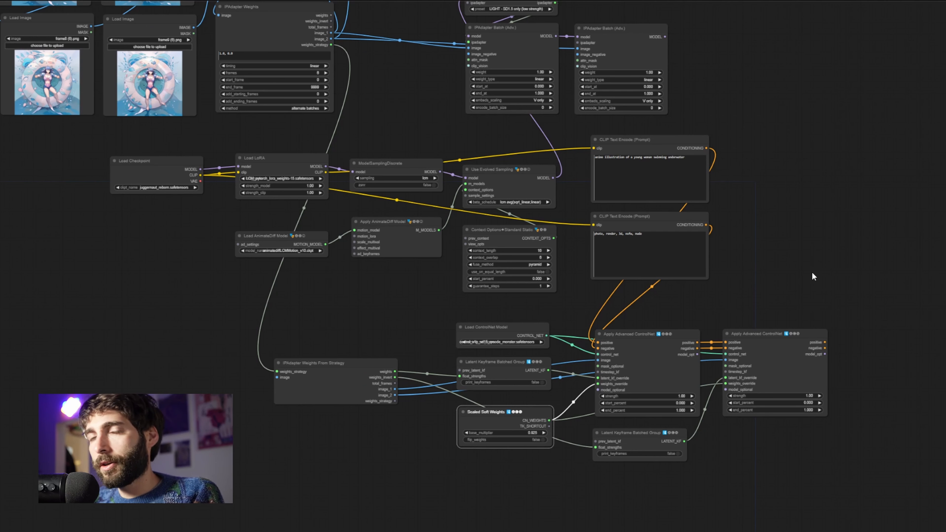
drag(790, 238, 689, 383)
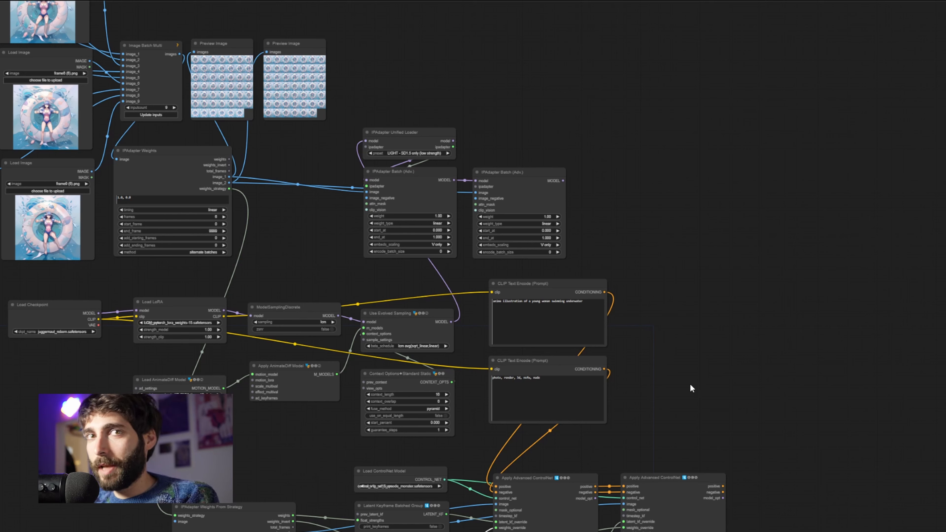
double_click(664, 284)
text(ksampler)
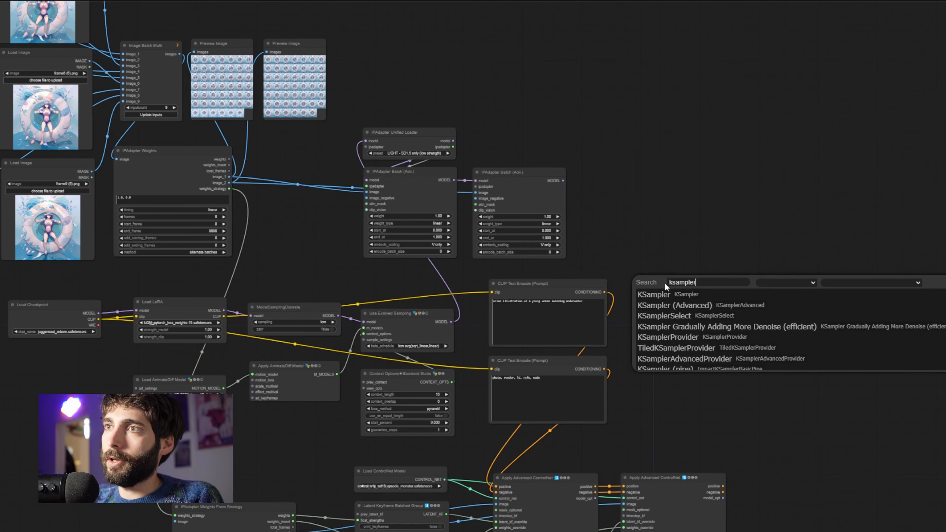
key(Return)
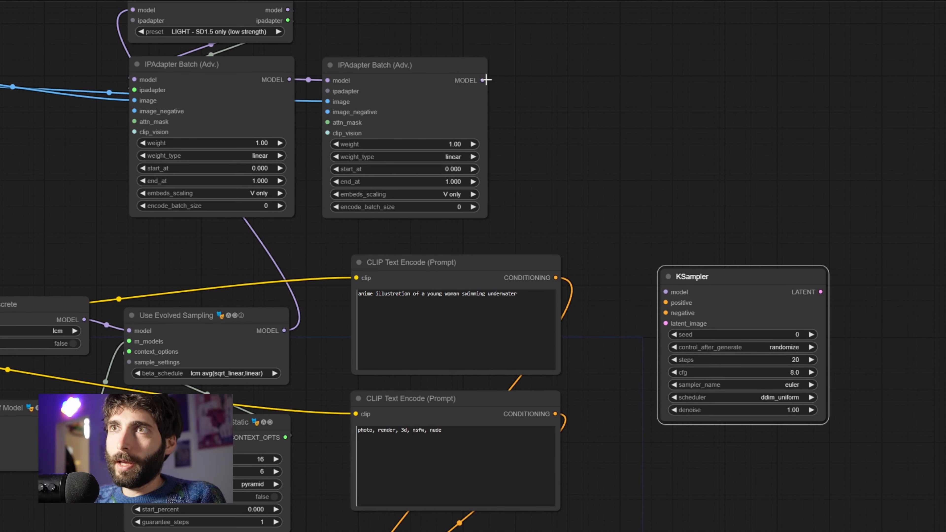
drag(486, 80, 666, 292)
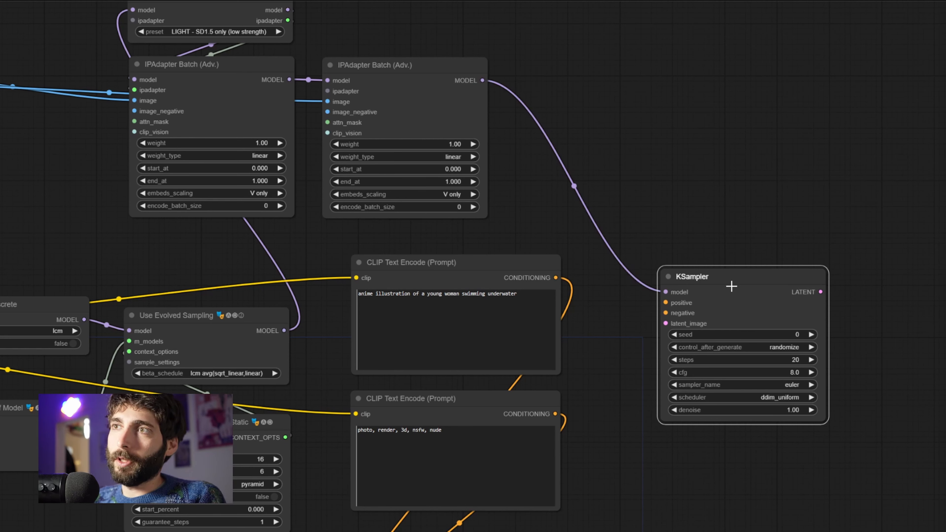
drag(729, 283, 736, 284)
Connect the second Apply Advanced ControlNet's positive and negative outputs to the matching KSampler inputs
scroll(692, 454, down, 2)
drag(692, 454, 638, 335)
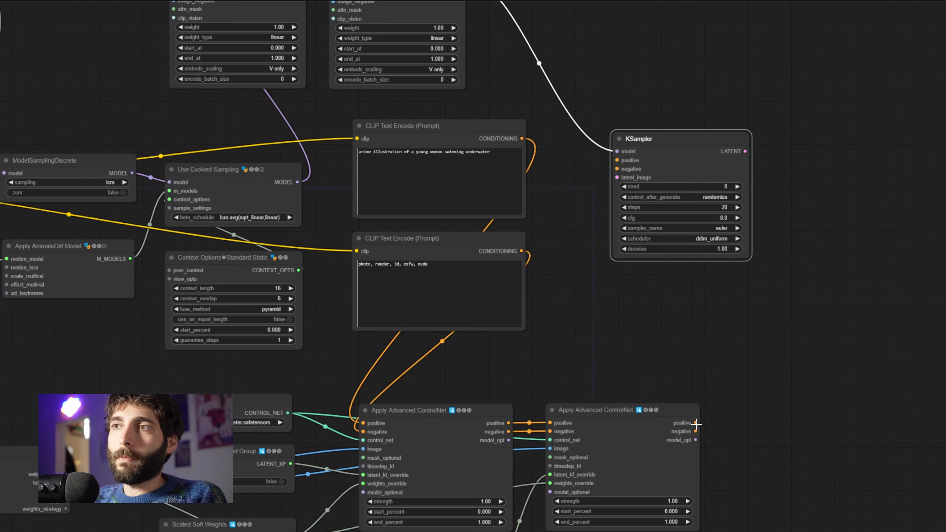
drag(694, 423, 616, 160)
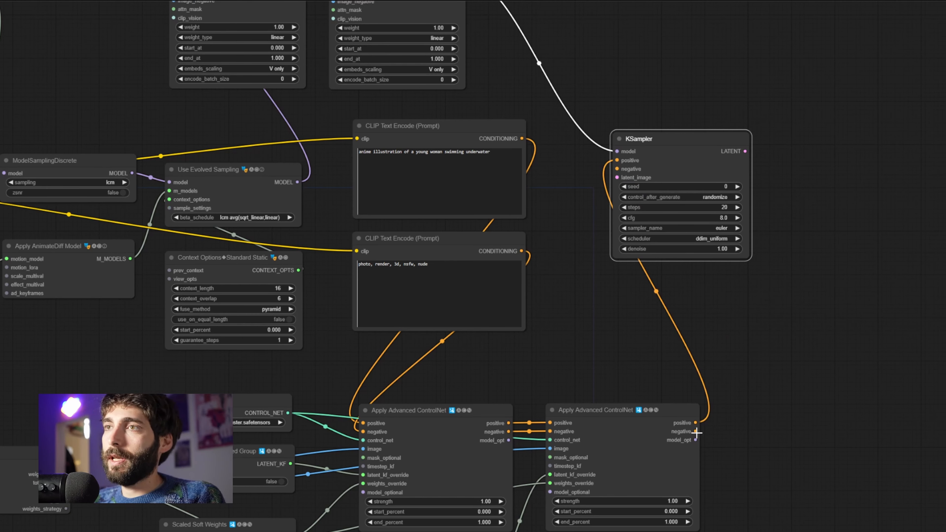
drag(695, 432, 617, 168)
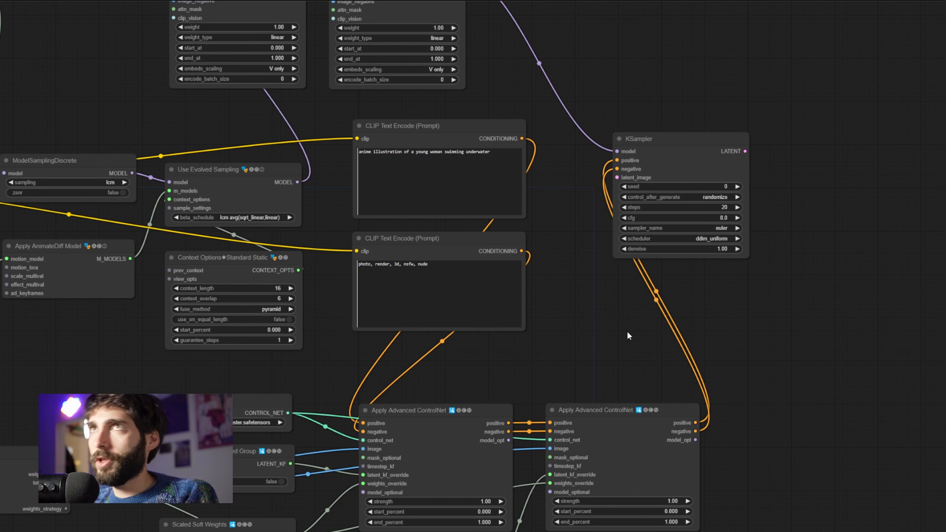
Add an Empty Latent Image node below the KSampler
double_click(613, 291)
text(empty lant)
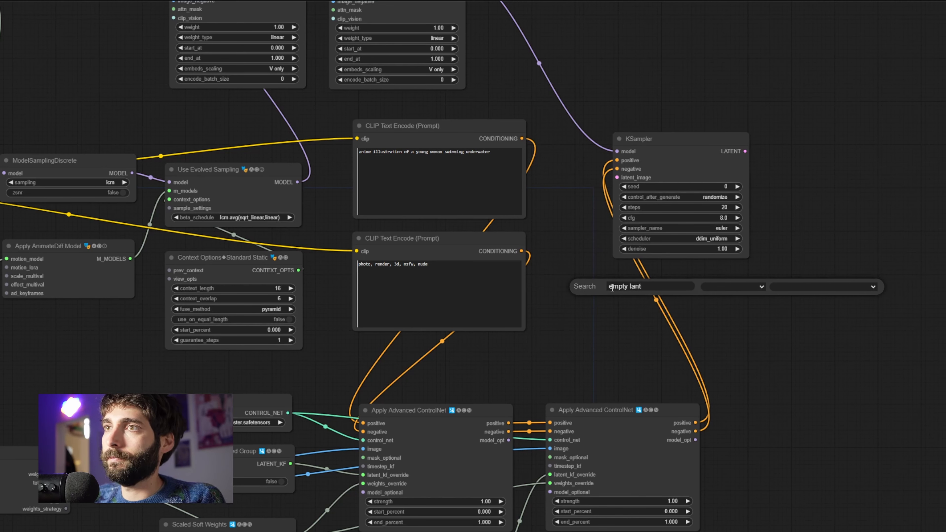
key(BackSpace)
key(BackSpace)
key(Down)
key(Down)
key(Return)
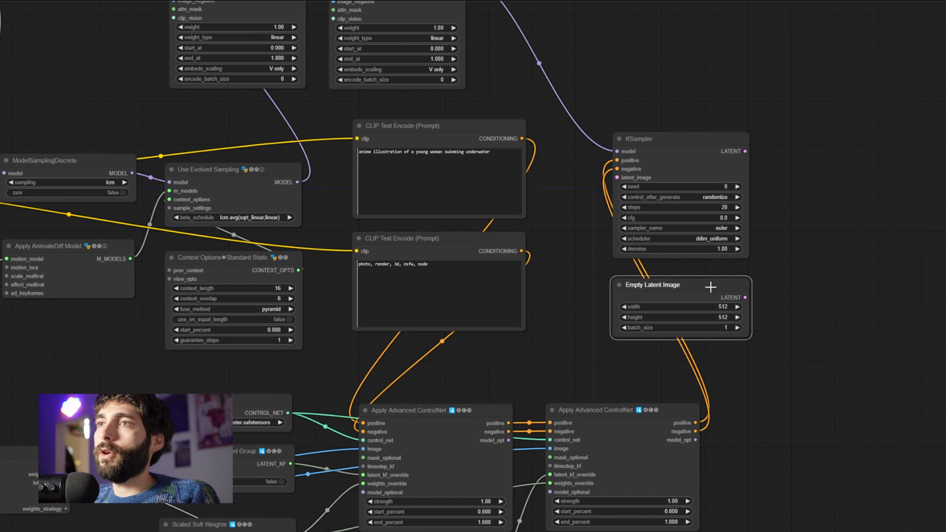
Convert the Empty Latent Image's batch_size to an input and feed it from the IPAdapter Weights node's total_frames output
right_click(710, 287)
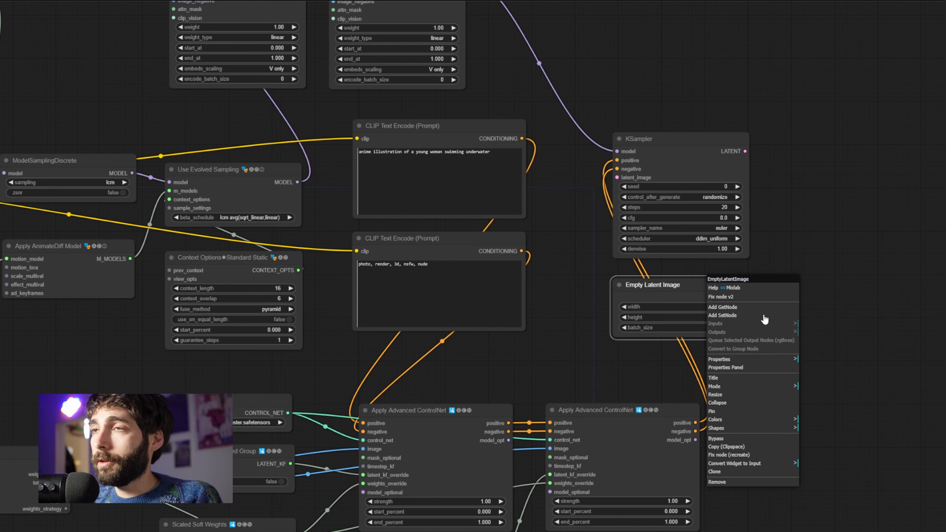
click(768, 465)
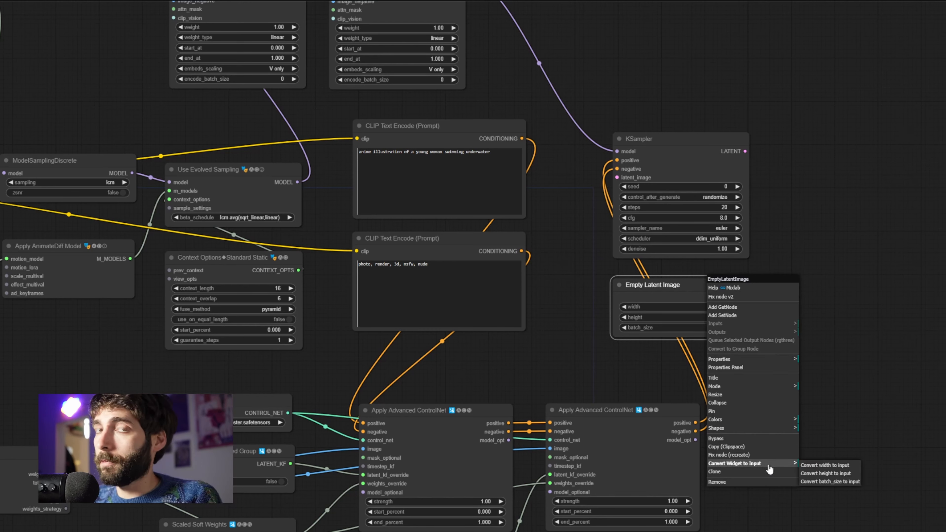
click(856, 482)
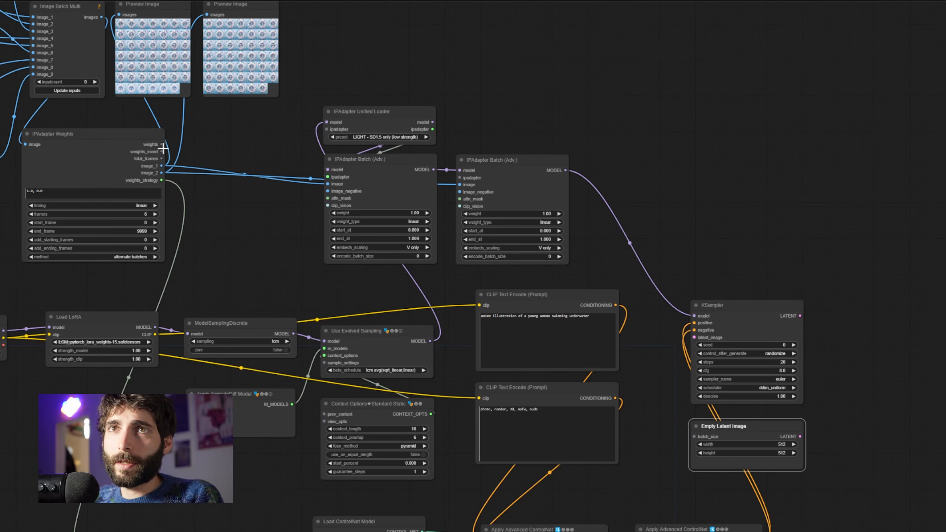
drag(161, 158, 694, 437)
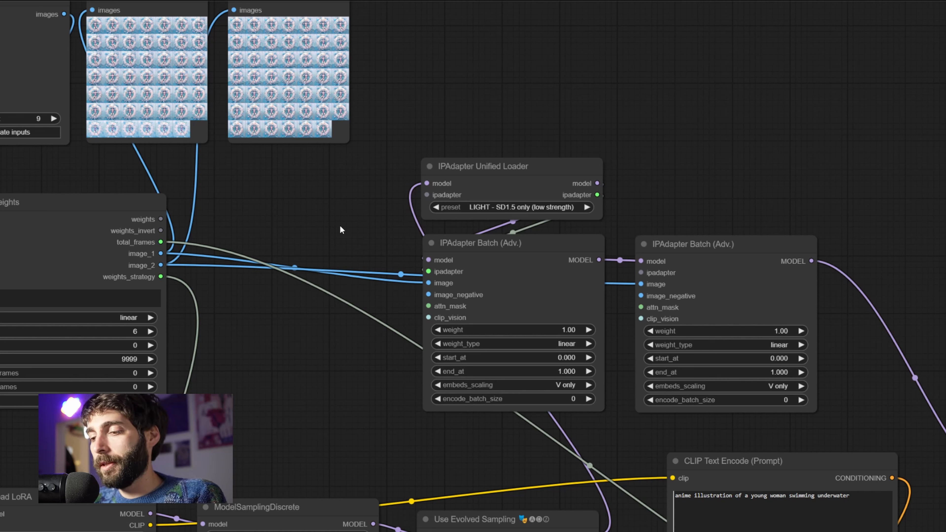
Convert the weight setting to an input on both IPAdapter Batch (Adv.) nodes
right_click(577, 301)
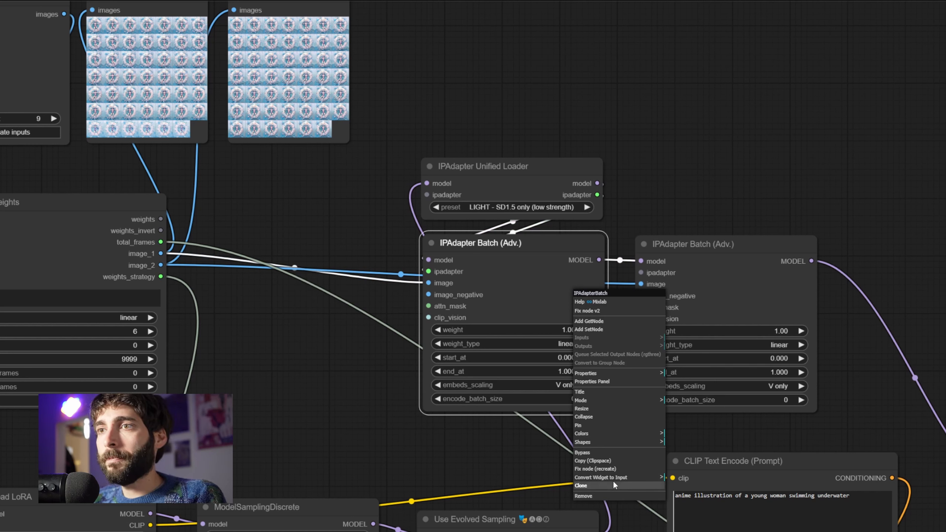
click(636, 483)
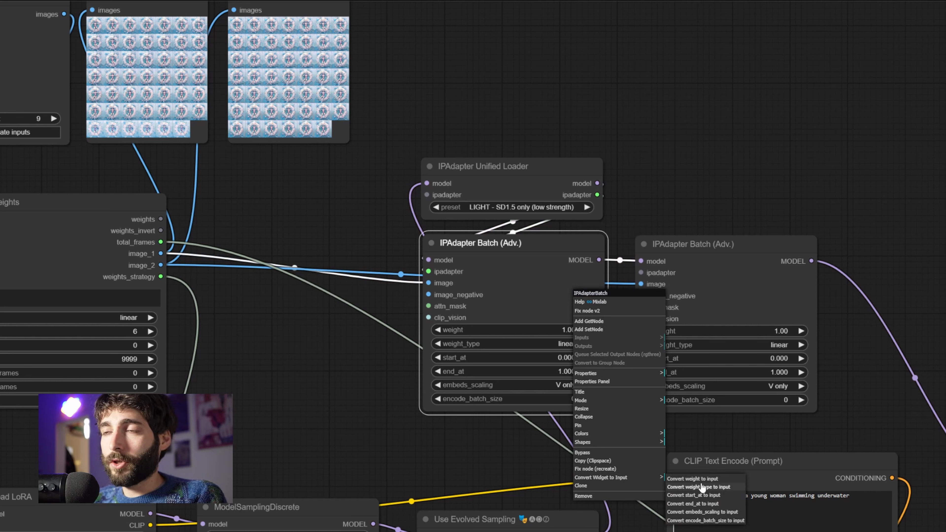
click(730, 481)
right_click(759, 284)
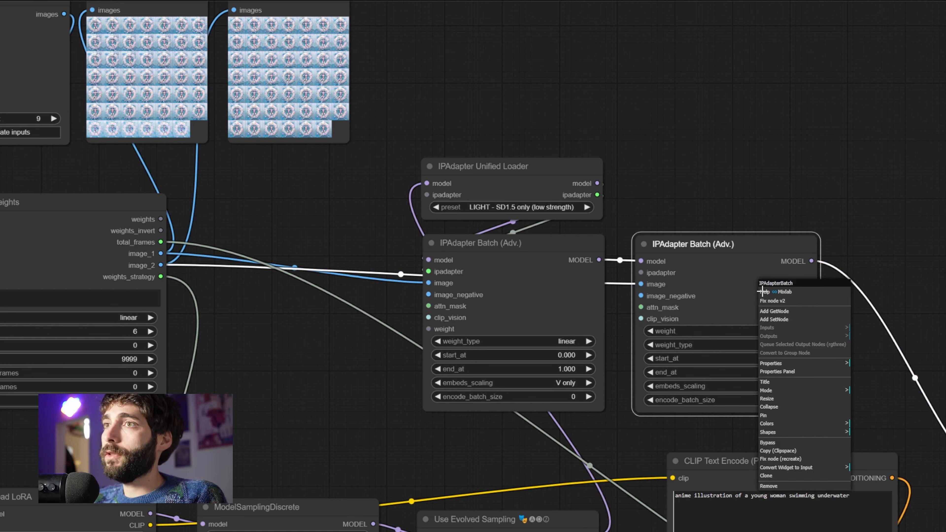
click(806, 467)
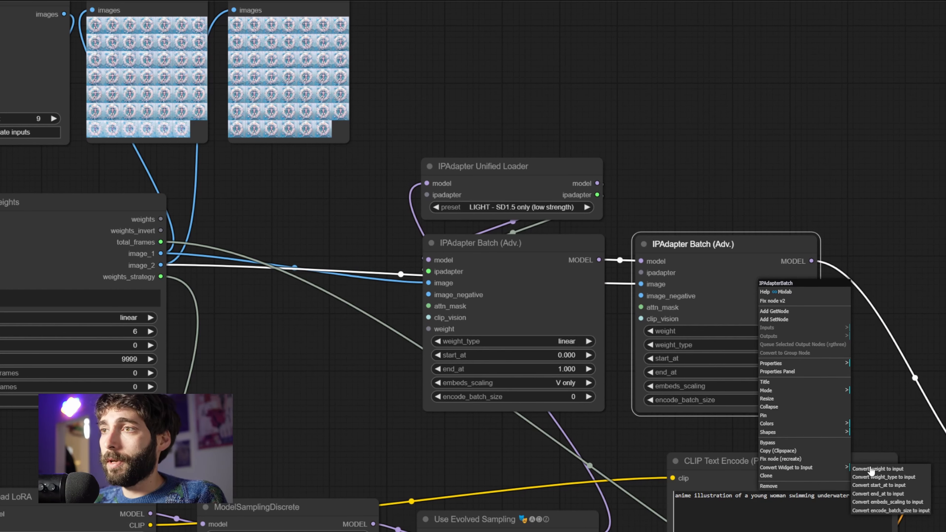
click(870, 469)
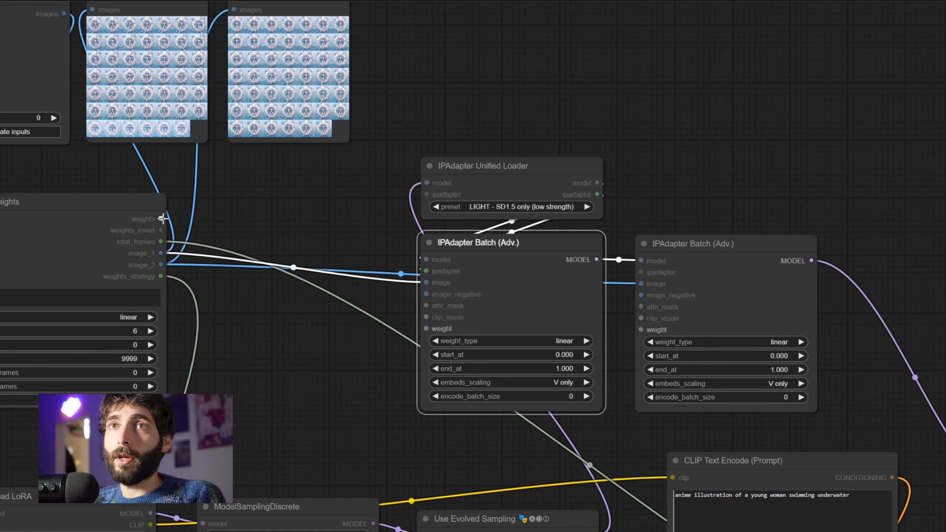
Connect the IPAdapter Weights node's weights output to the first IPAdapter Batch's weight input and weights_invert to the second's
drag(162, 218, 424, 329)
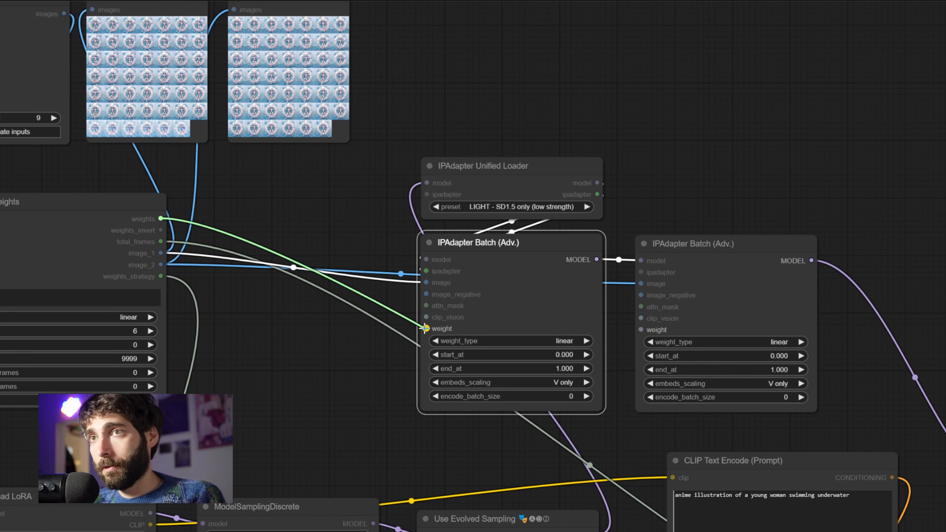
click(663, 240)
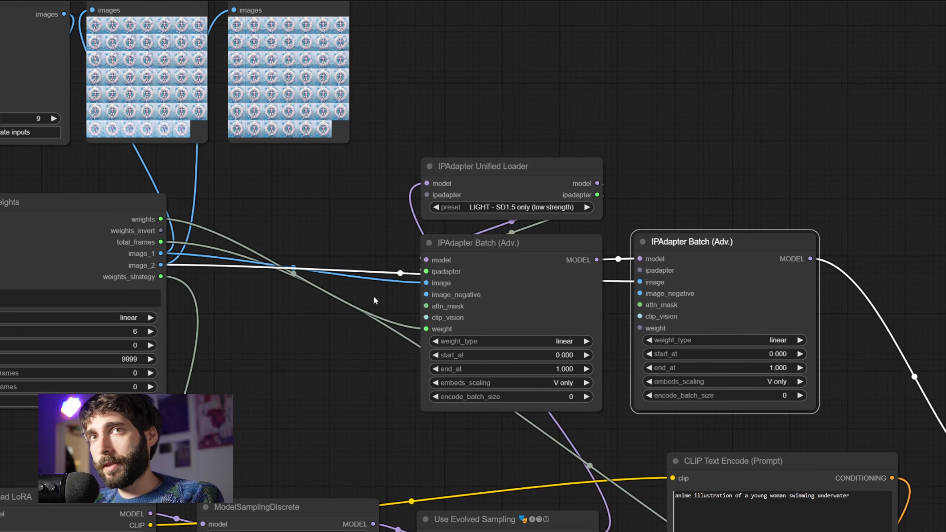
drag(160, 231, 633, 327)
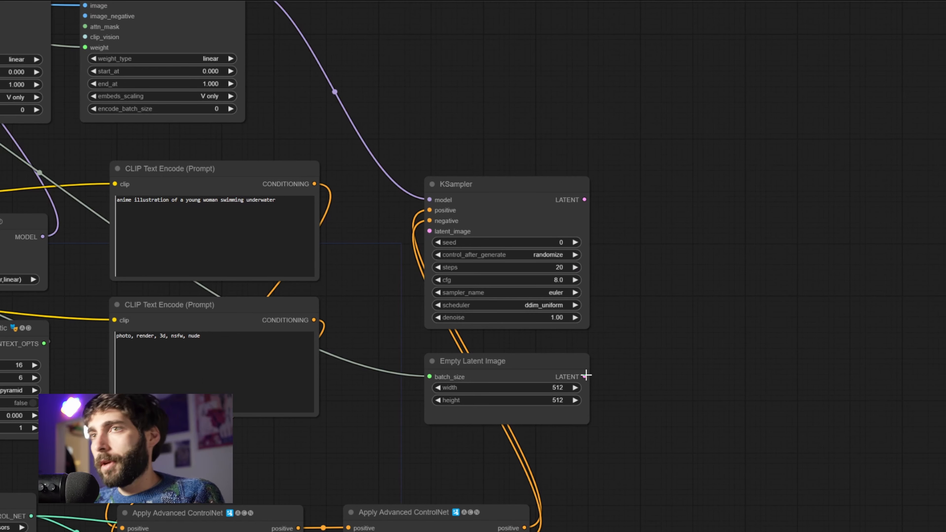
Feed the Empty Latent Image into the KSampler's latent_image and add a VAE Decode node fed by the KSampler and the checkpoint's VAE
drag(586, 375, 429, 231)
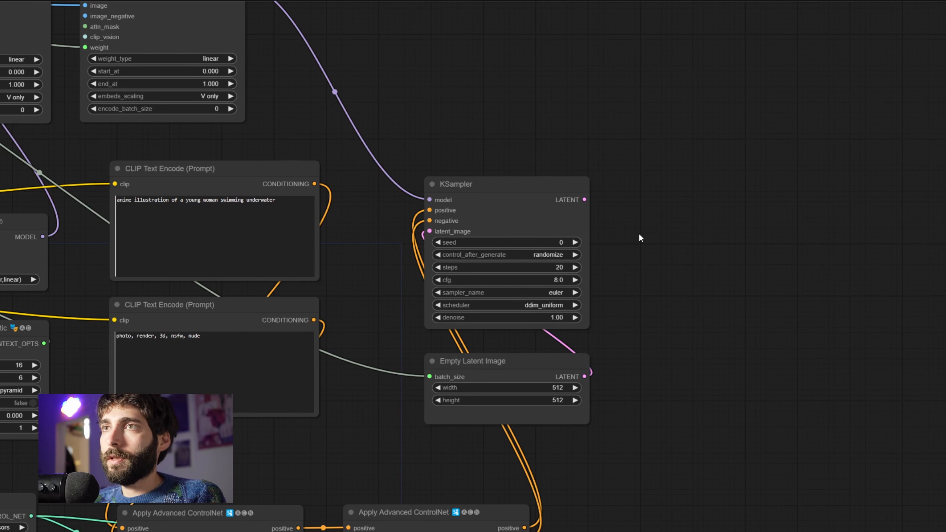
drag(584, 199, 644, 180)
click(654, 216)
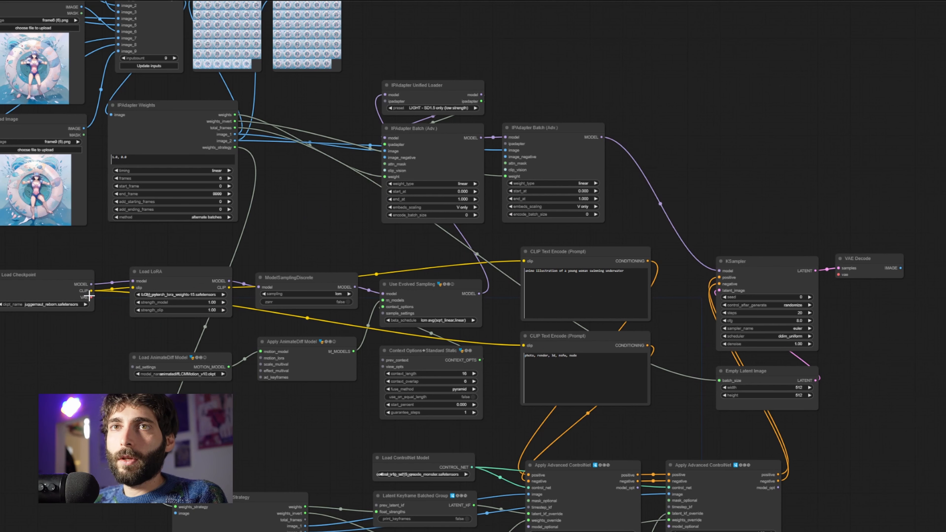
drag(91, 297, 838, 274)
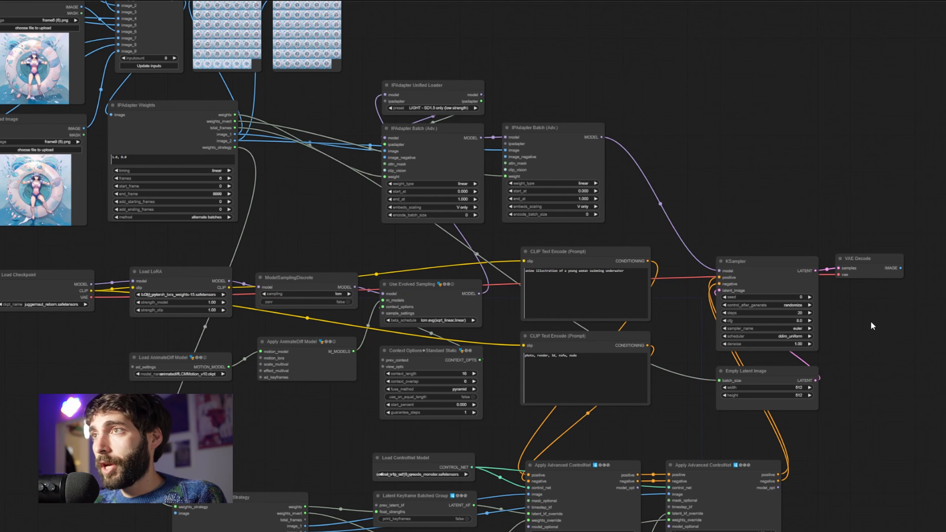
Add a VHS Video Combine node fed by the VAE Decode's IMAGE output
scroll(888, 312, up, 4)
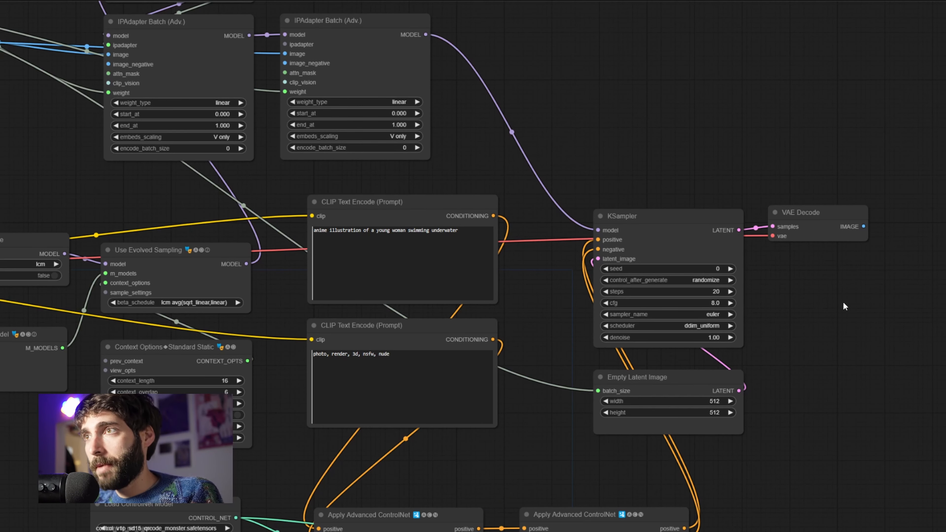
drag(863, 226, 772, 260)
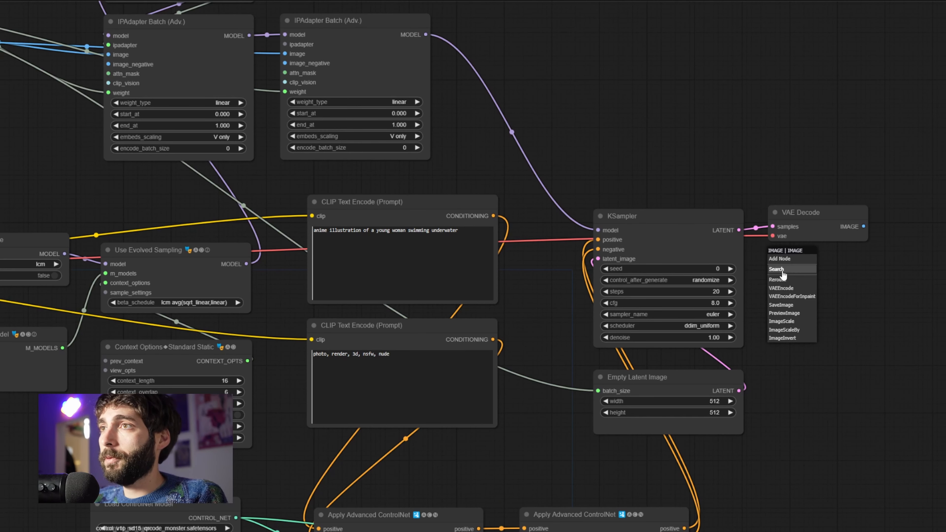
click(782, 270)
text(video combine)
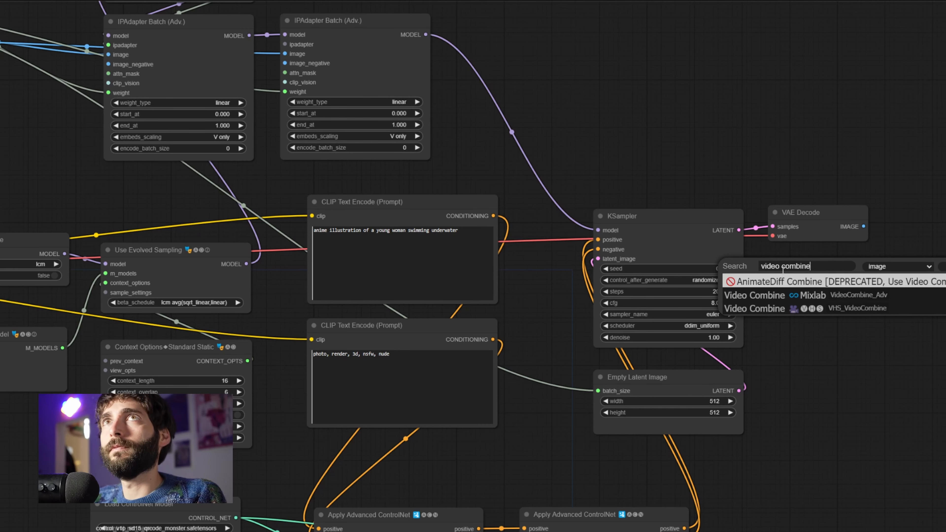
key(Down)
key(Down)
key(Return)
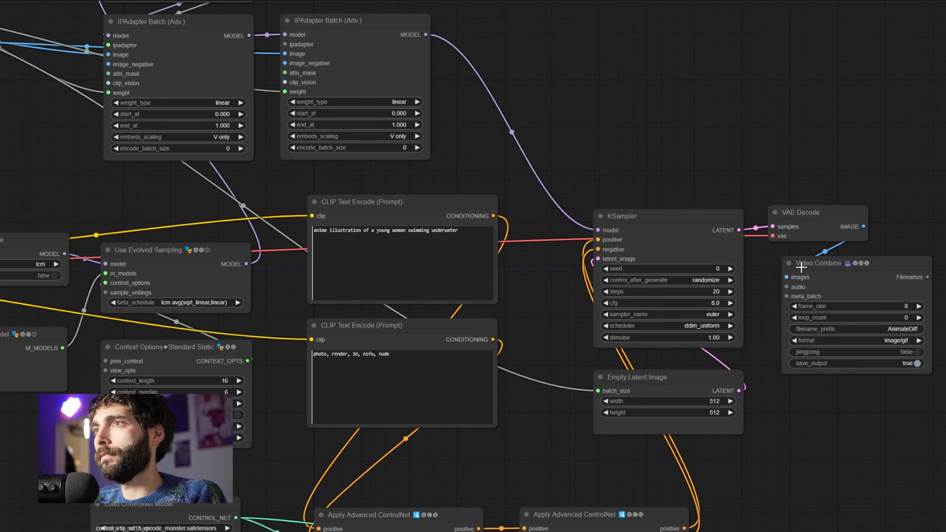
Set the KSampler to 8 steps, cfg 2.0, the lcm sampler and the sgm_uniform scheduler
click(712, 291)
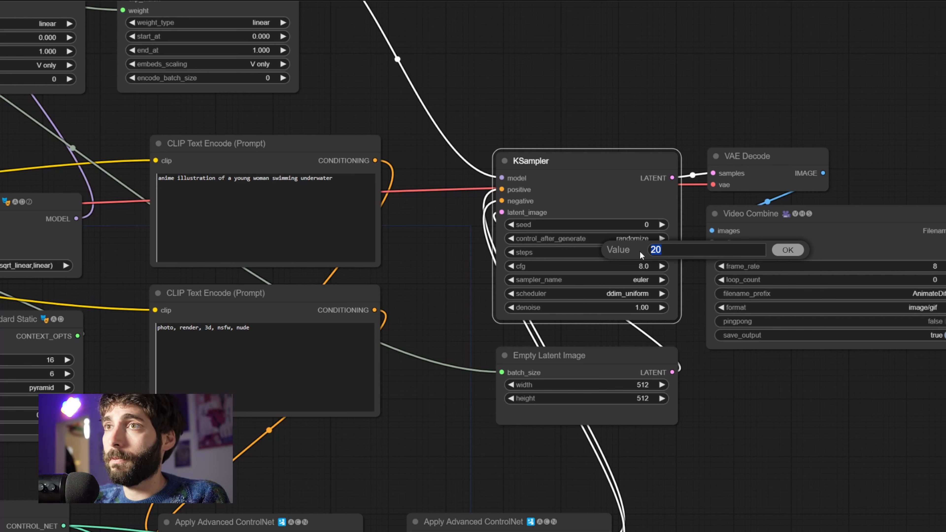
text(8)
key(Return)
click(638, 267)
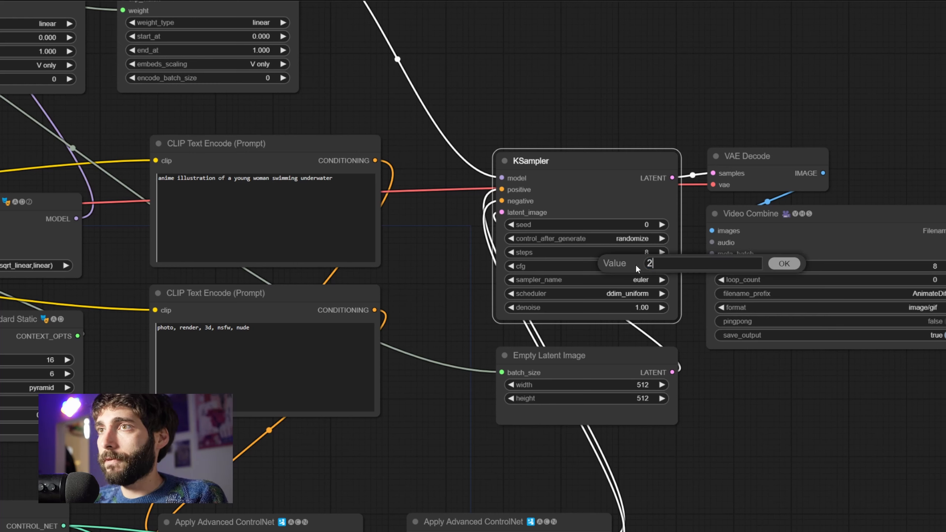
click(641, 279)
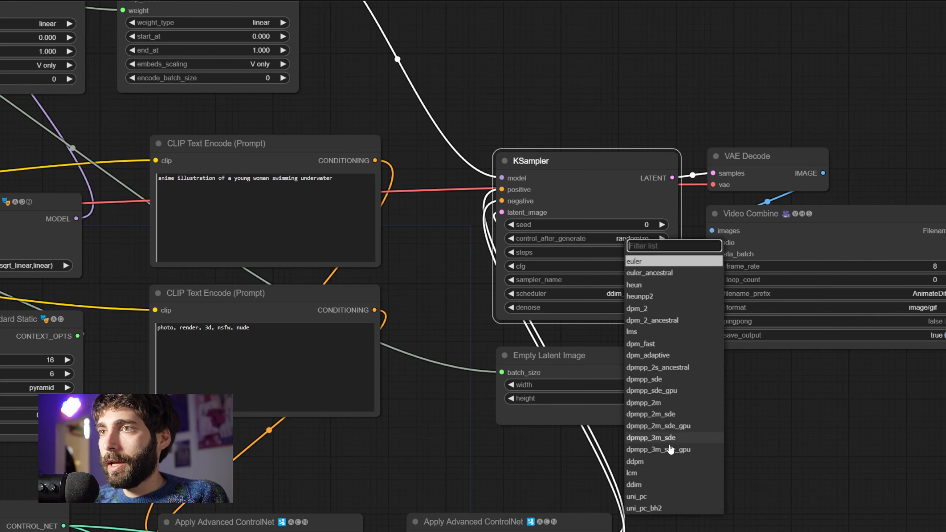
click(633, 472)
click(646, 294)
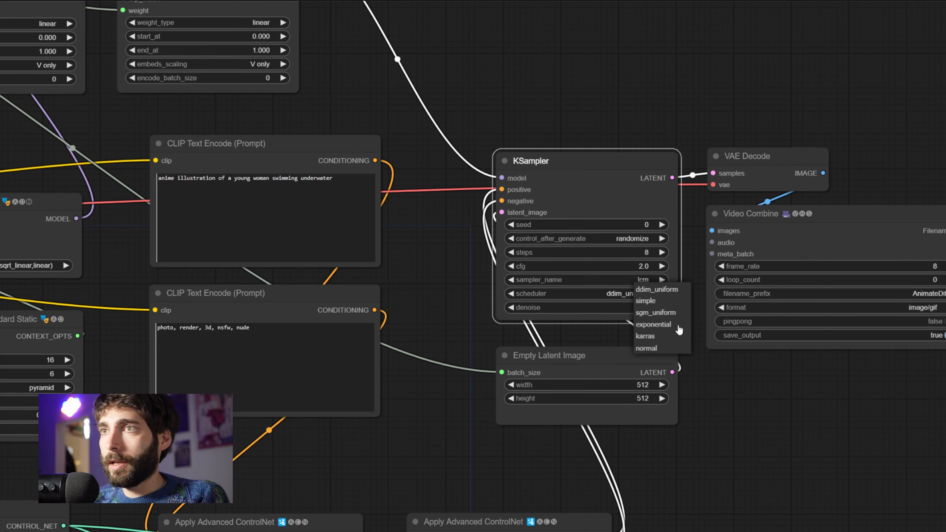
click(669, 315)
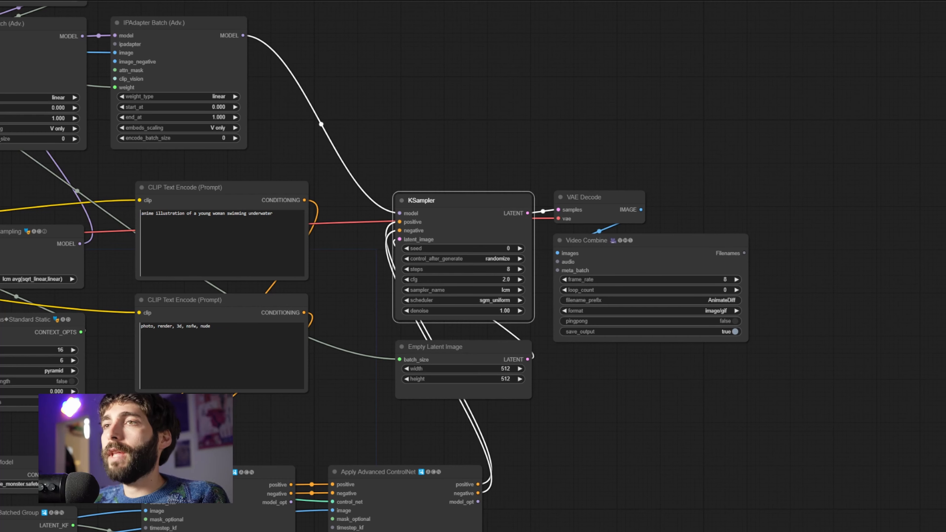
Connect the Image Batch Multi images output to the IPAdapter Weights From Strategy node's image input and run the workflow
key(ctrl+Return)
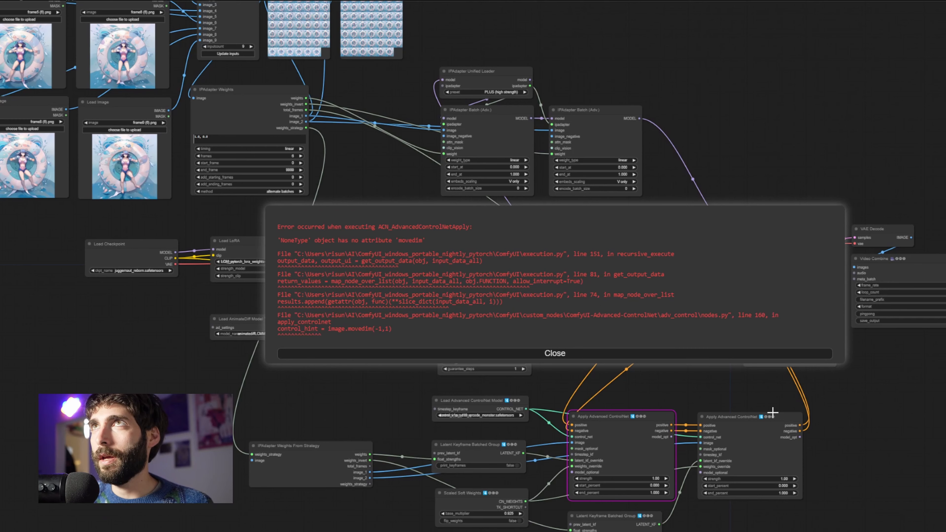
click(561, 352)
drag(291, 50, 287, 518)
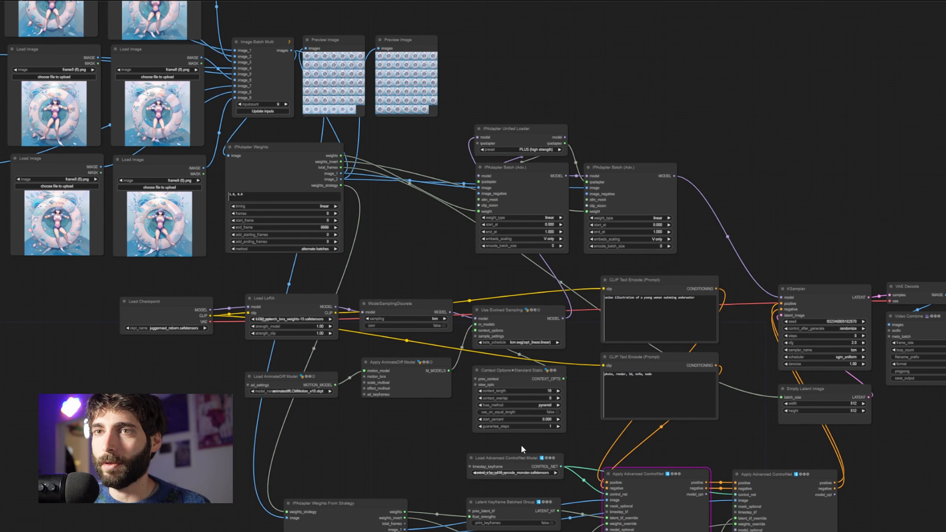
key(ctrl+Return)
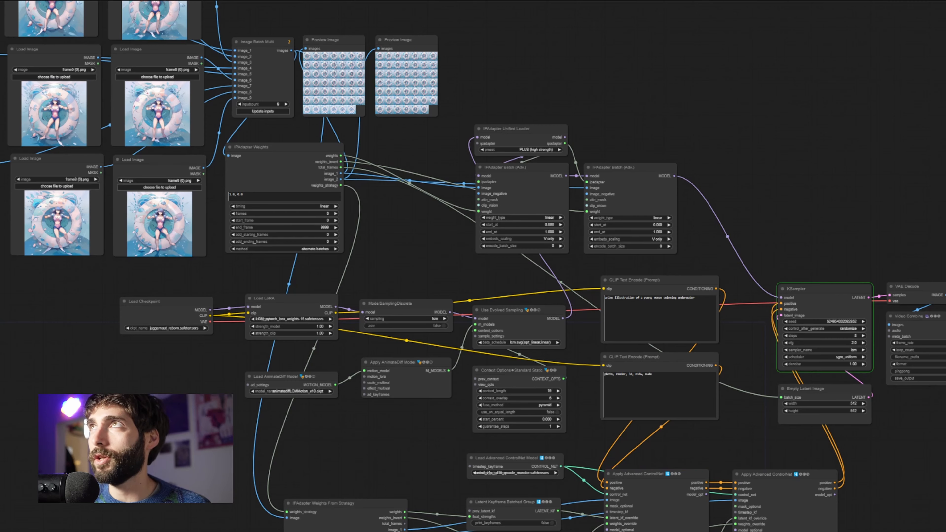
Add a third IPAdapter Batch (Adv.) node above the KSampler and connect the Unified Loader's model and ipadapter outputs to it
drag(936, 489, 932, 480)
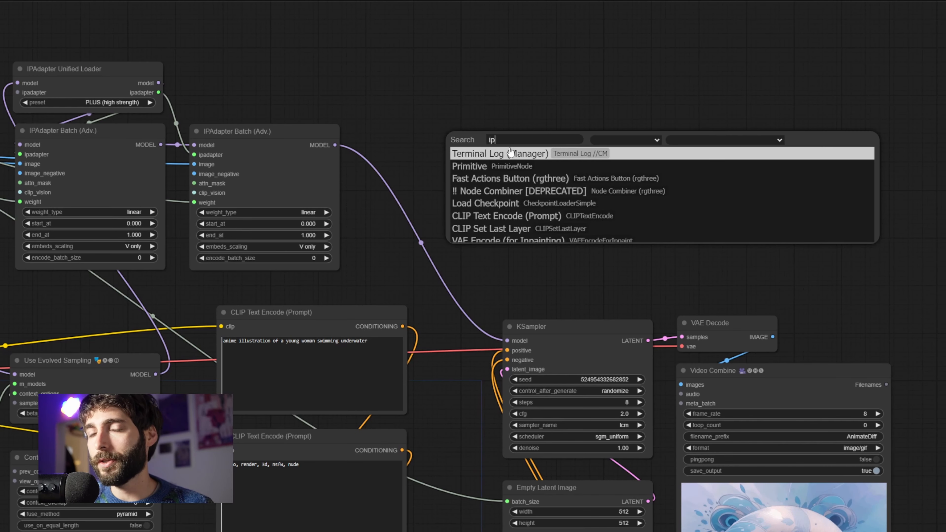
text(adapter batc)
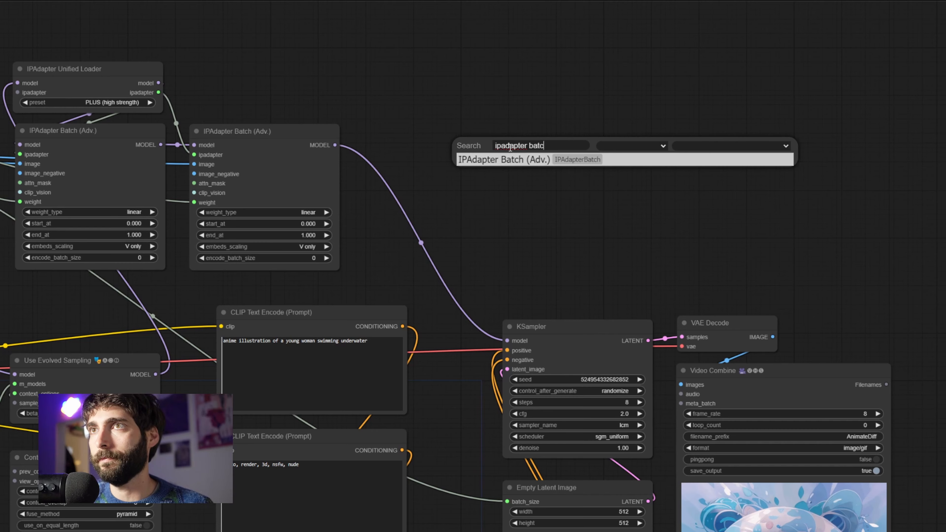
key(Return)
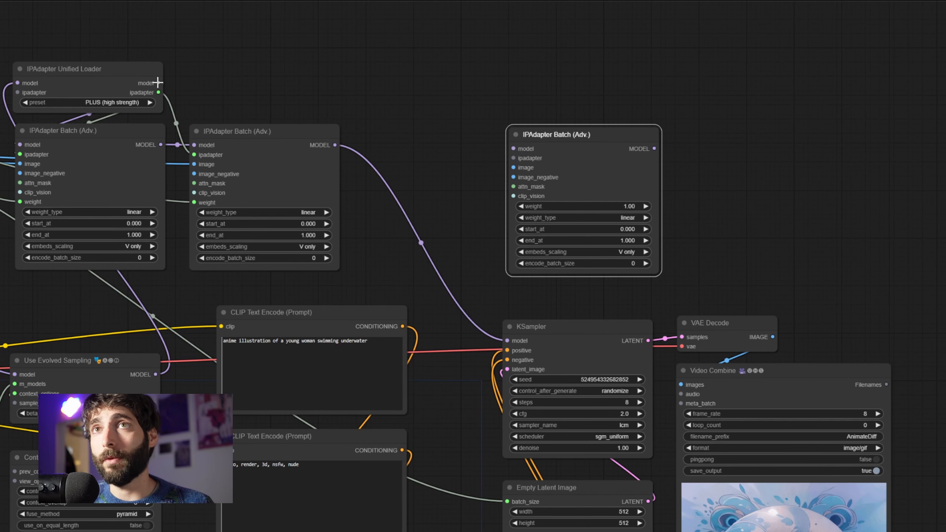
drag(159, 83, 508, 149)
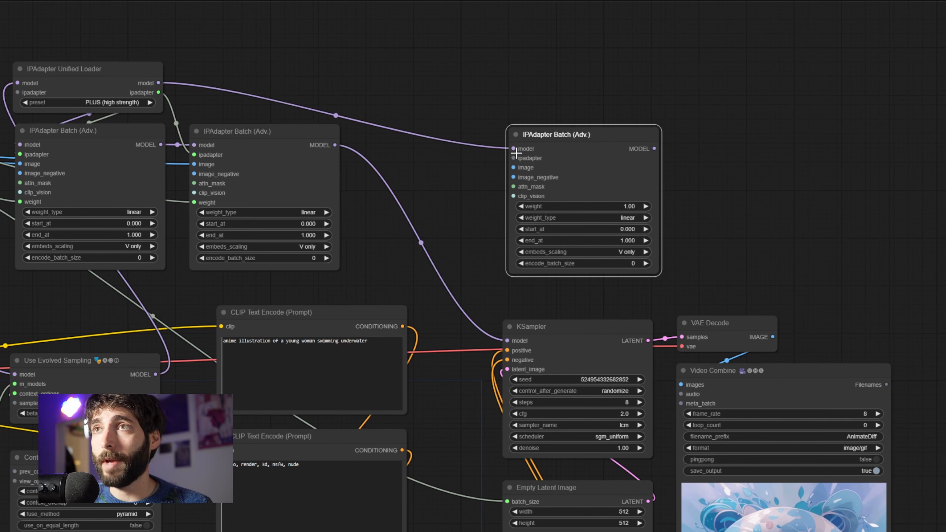
drag(160, 92, 513, 157)
Connect the VAE Decode's IMAGE output to the new IPAdapter Batch's image input and set its weight to 0.25
click(809, 312)
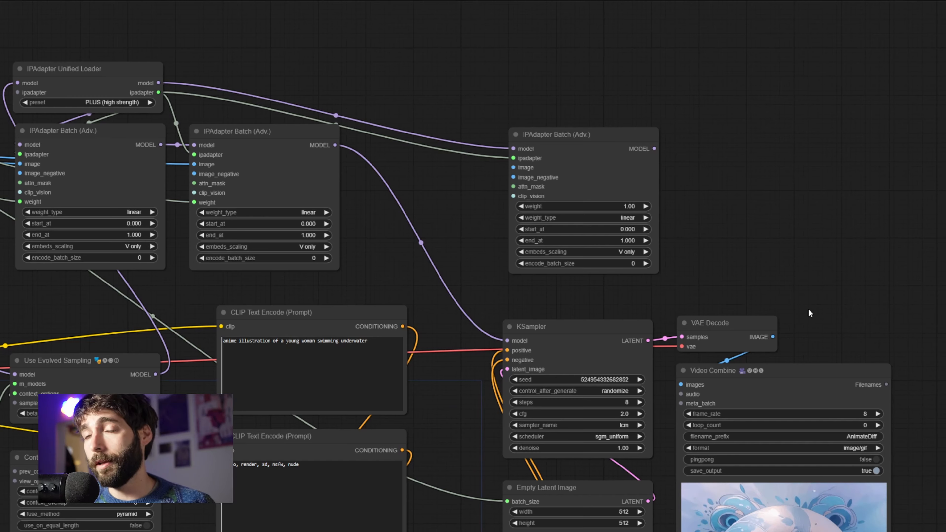
drag(772, 337, 513, 169)
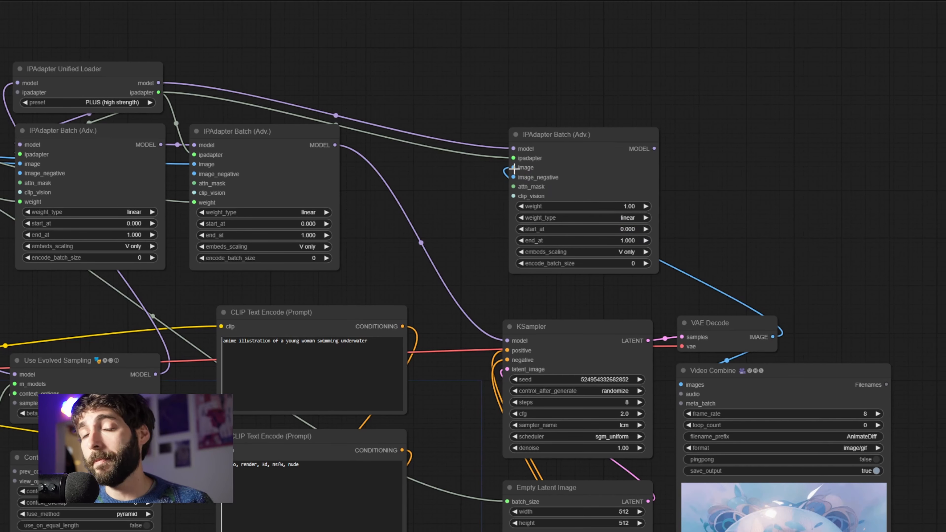
click(615, 206)
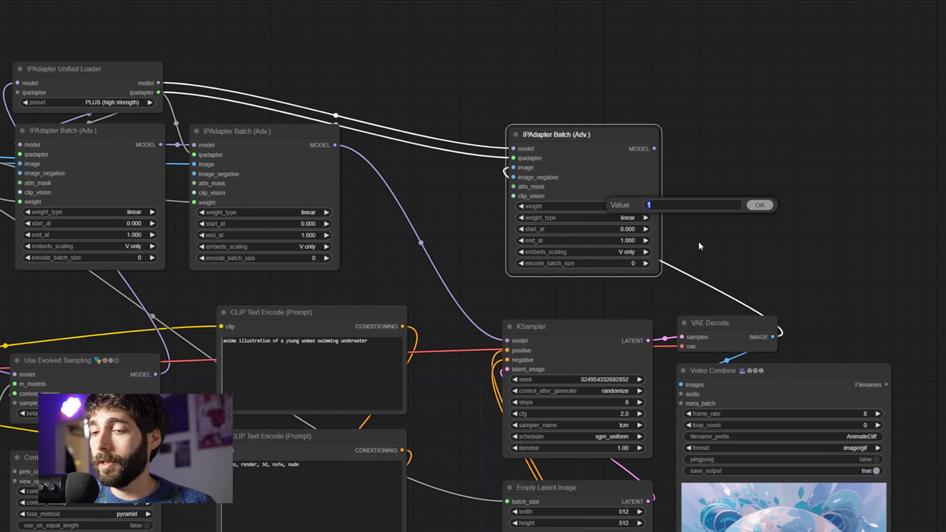
text(0.25)
key(Return)
Duplicate the KSampler, VAE Decode and Video Combine nodes and place the copies beside the third IPAdapter Batch node
drag(646, 290, 570, 391)
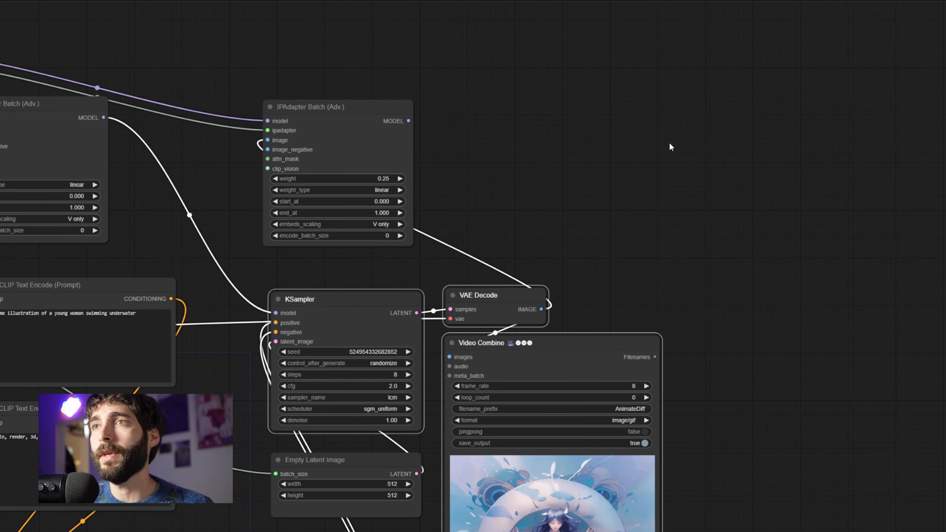
key(ctrl+c)
key(ctrl+v)
drag(724, 135, 731, 103)
click(629, 100)
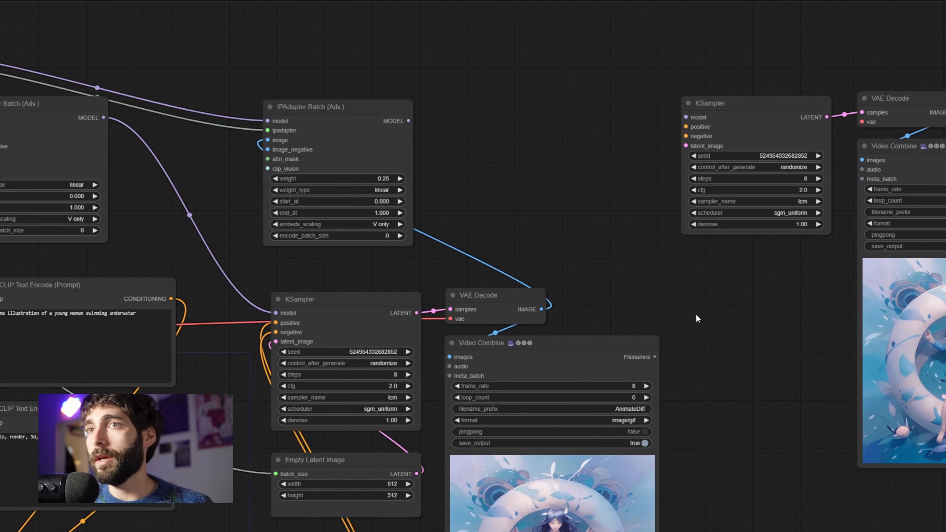
Connect the first KSampler's LATENT output to the second KSampler's latent_image, and the third IPAdapter Batch's MODEL output to its model input
drag(415, 312, 685, 146)
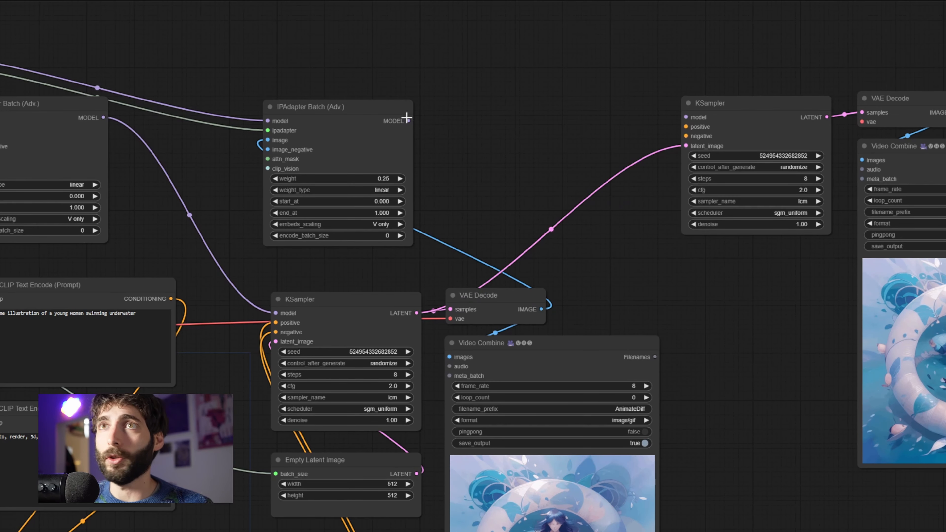
drag(409, 121, 685, 117)
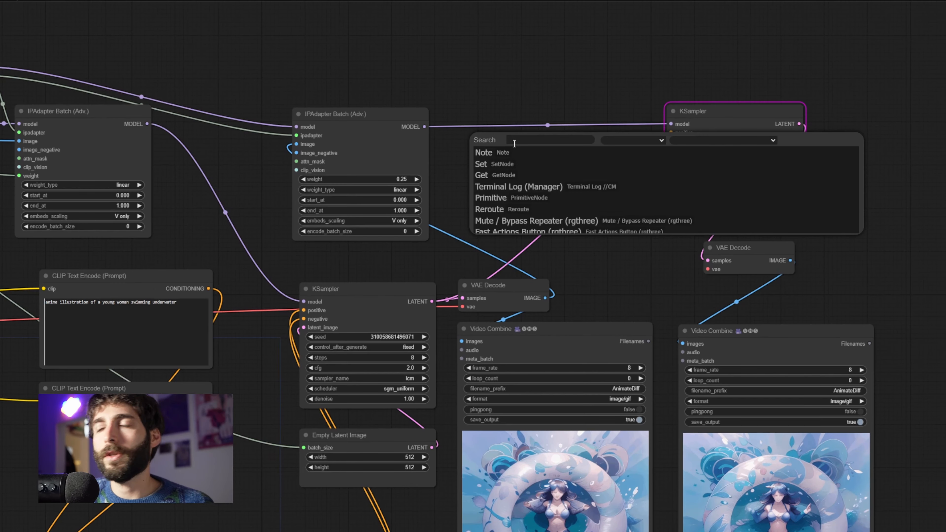
Add an Apply Advanced ControlNet node between the third IPAdapter Batch node and the second KSampler
text(app)
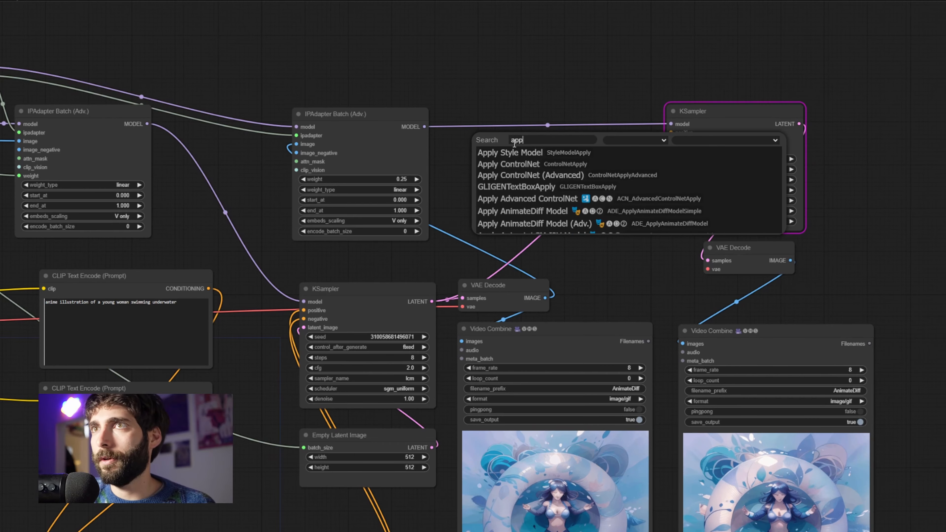
text(ly advan)
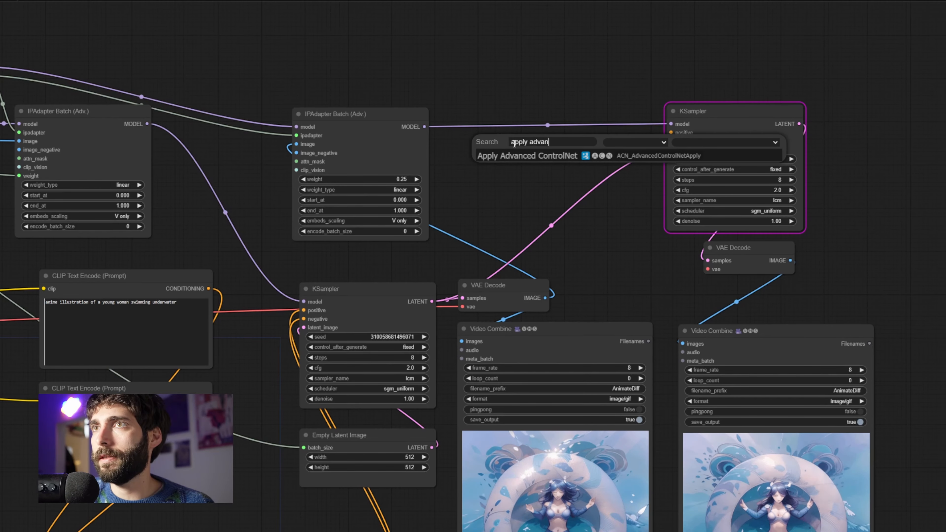
key(Return)
drag(514, 142, 476, 114)
drag(280, 295, 332, 241)
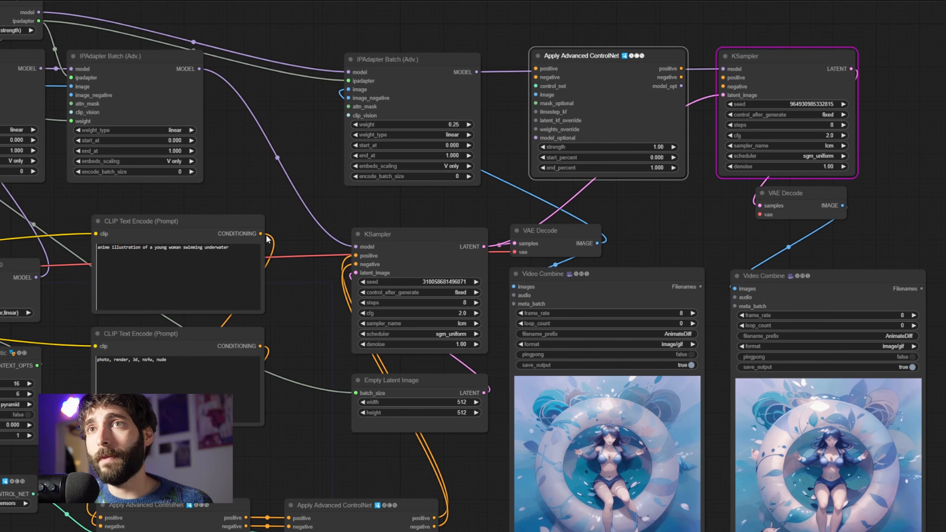
Connect the two prompts' CONDITIONING outputs to the new ControlNet node's positive and negative inputs, and its matching outputs to the second KSampler
drag(260, 233, 536, 69)
drag(260, 346, 535, 77)
drag(692, 79, 687, 111)
Add a Load Advanced ControlNet Model node above the new Apply Advanced ControlNet node and choose controlGIF.ckpt as its model
double_click(495, 50)
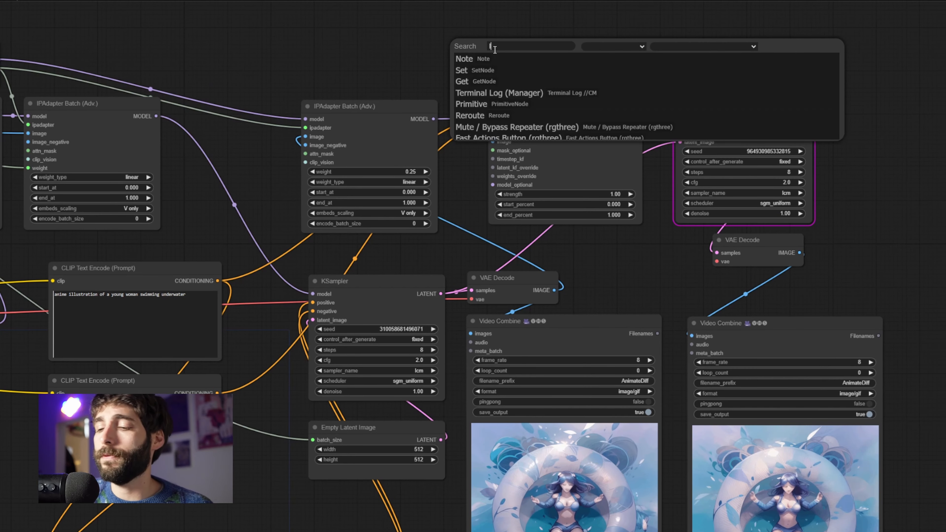
text(load advance)
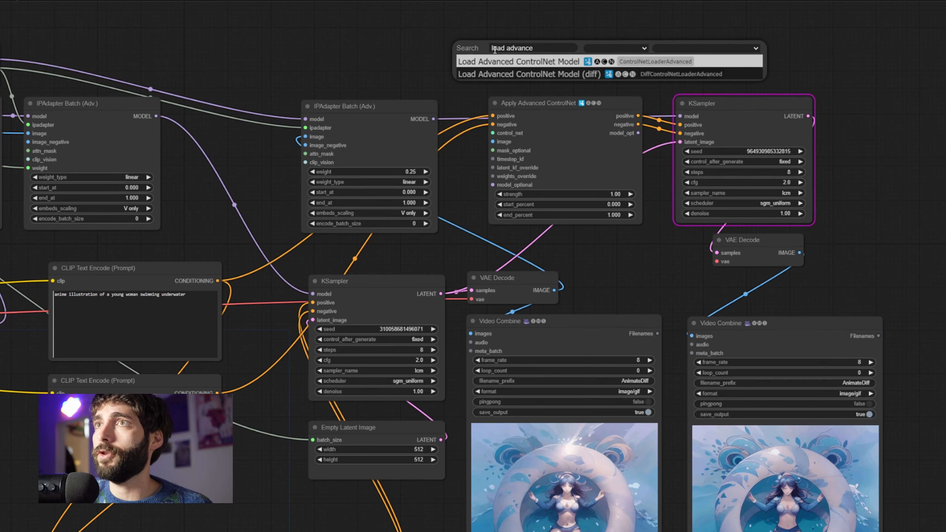
key(Return)
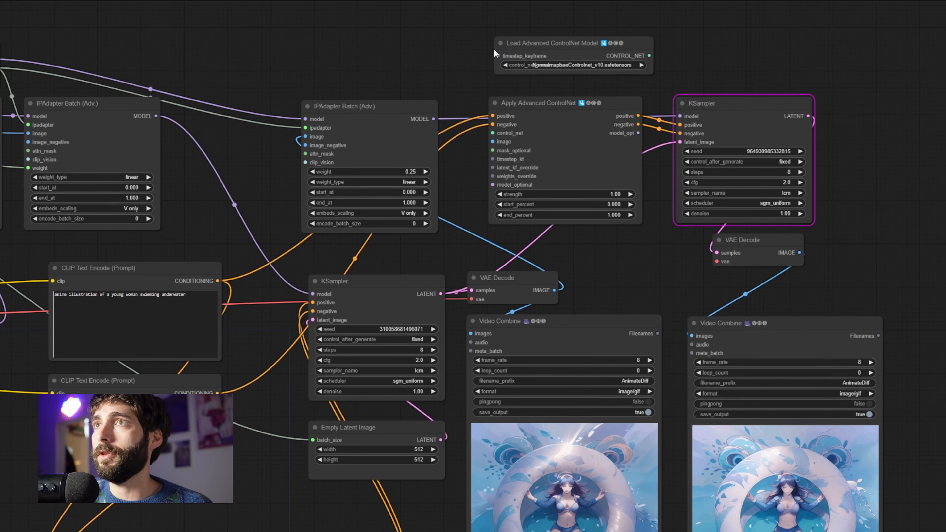
click(625, 67)
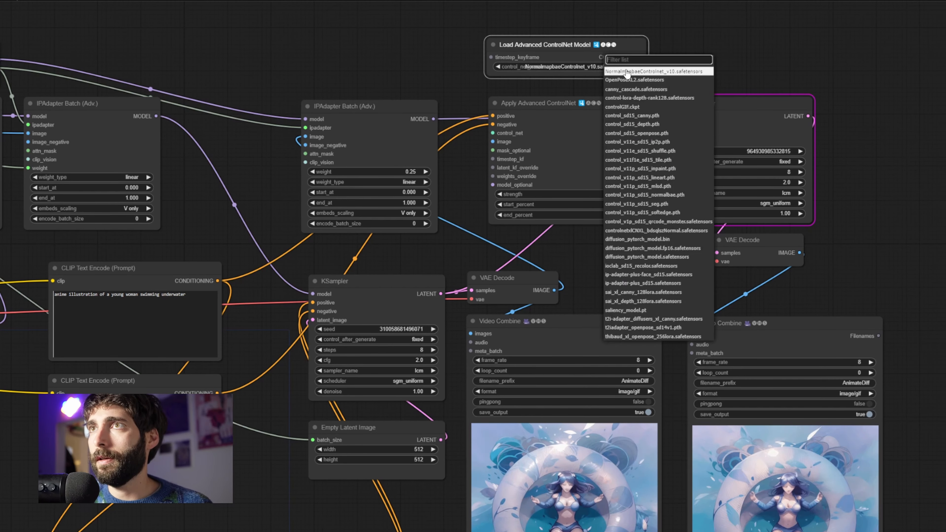
click(651, 108)
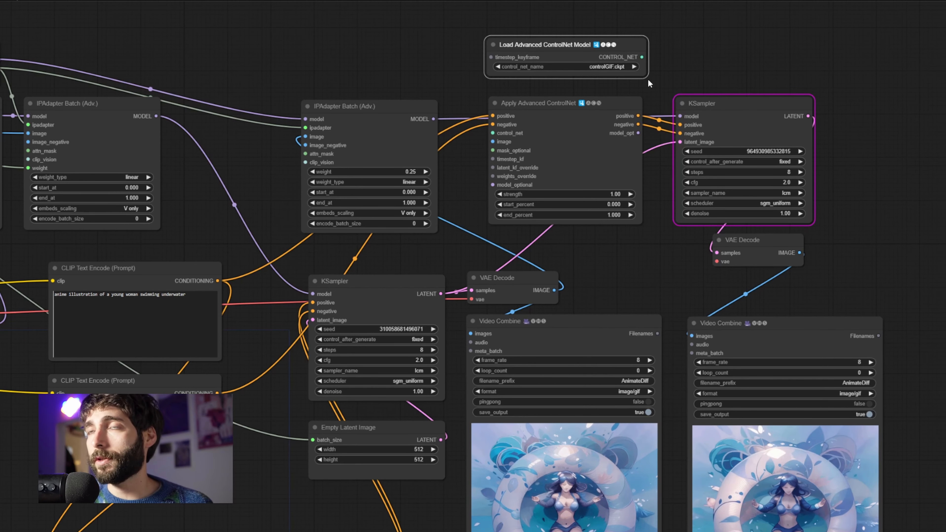
Connect the loader's CONTROL_NET output to the new Apply Advanced ControlNet node and the first VAE Decode's IMAGE output to its image input
drag(642, 57, 492, 133)
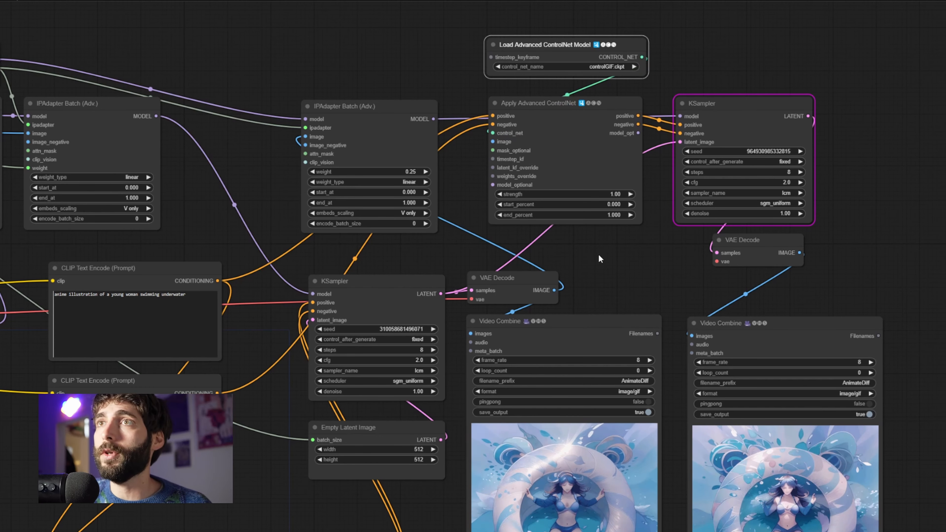
click(602, 257)
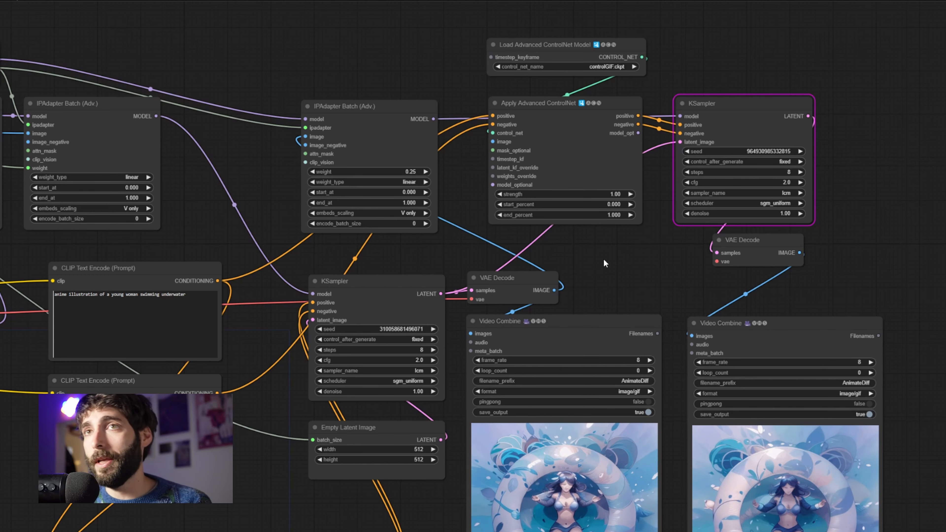
click(560, 296)
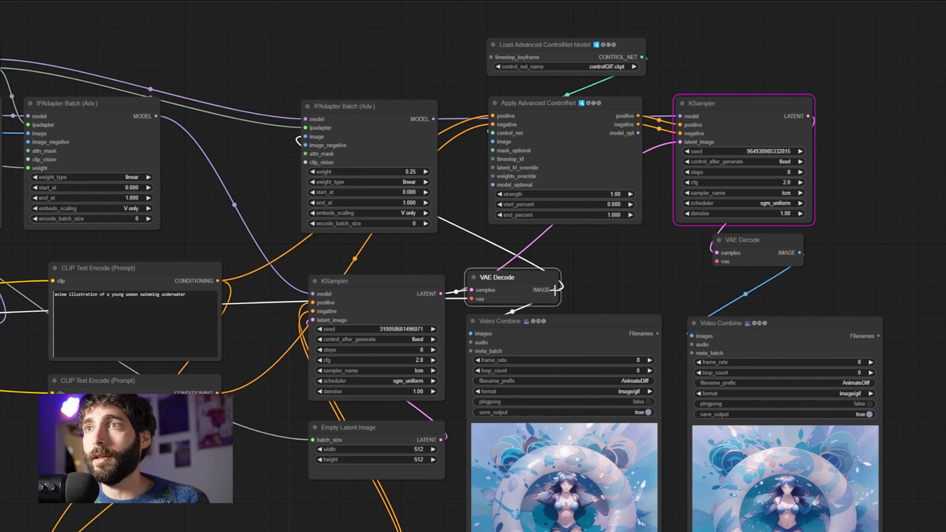
drag(554, 290, 493, 142)
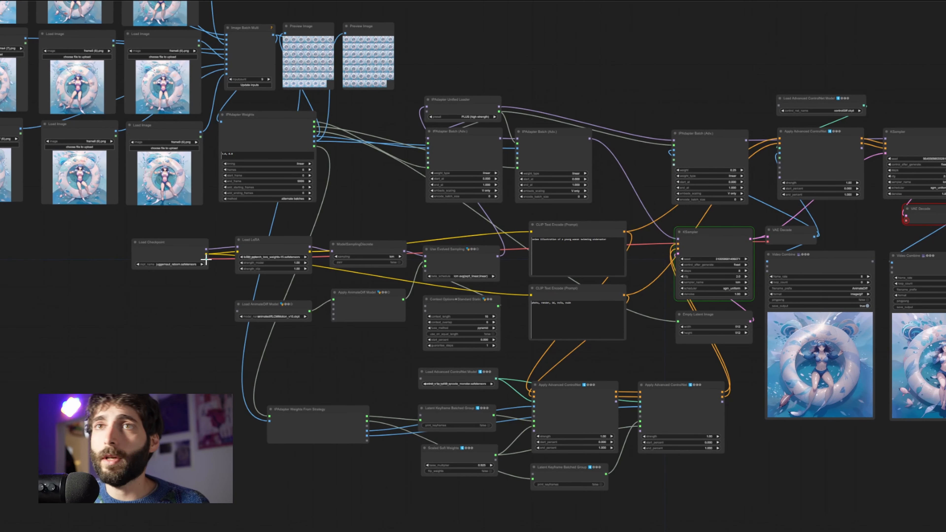
Connect the checkpoint's VAE output to the second VAE Decode's vae input and run the workflow
drag(206, 258, 905, 220)
scroll(942, 225, up, 6)
drag(945, 267, 937, 243)
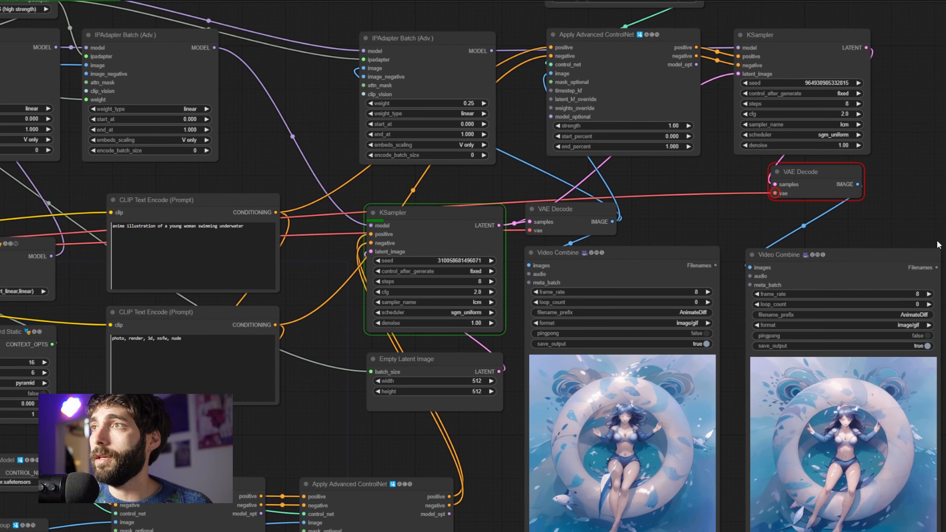
key(ctrl+Return)
drag(945, 391, 938, 312)
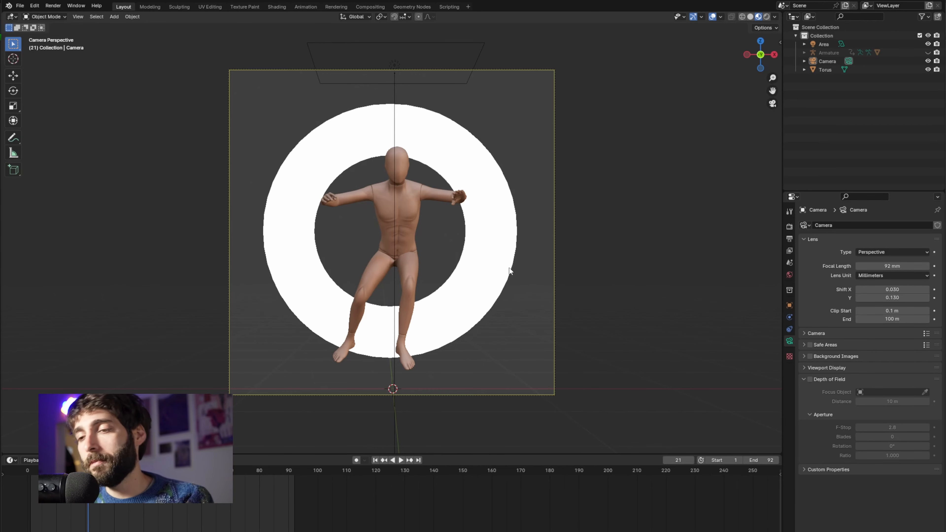
In Blender, examine the mannequin and torus scene from a side angle and close up, and return to the camera view
drag(512, 260, 494, 261)
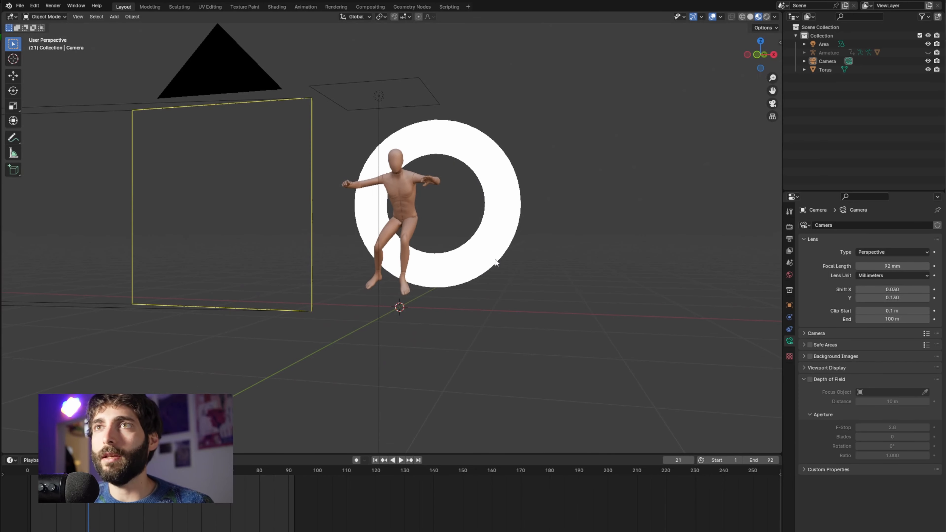
scroll(432, 168, up, 4)
drag(500, 187, 485, 270)
key(KP_0)
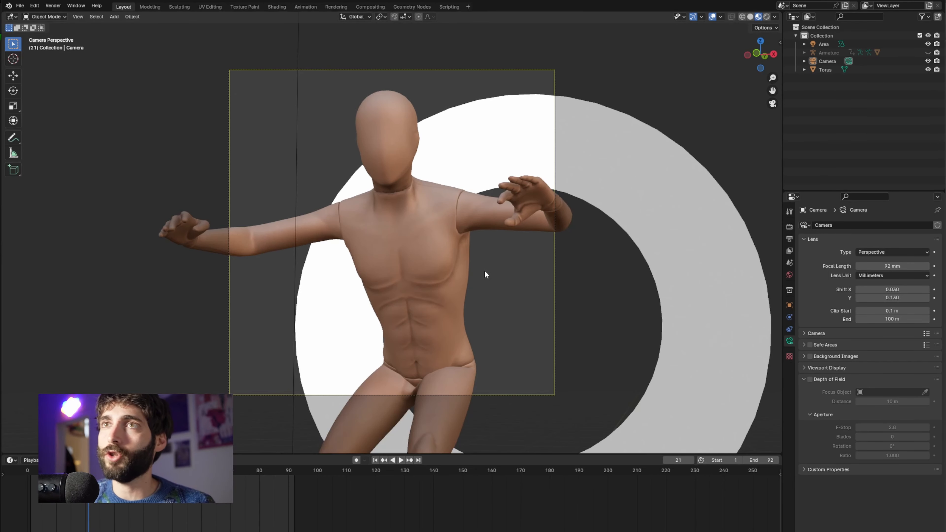